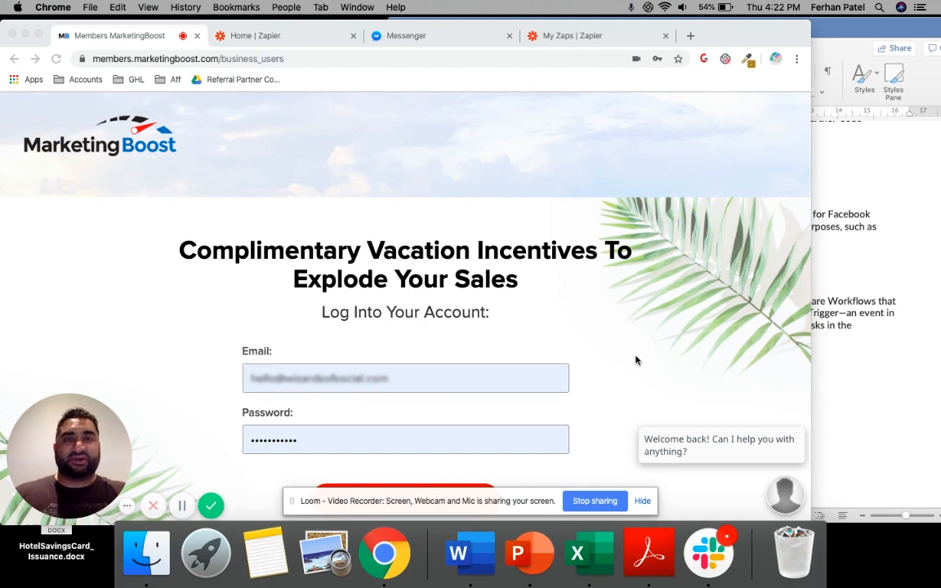
Switch to the HotelSavingsCard_Issuance document in Word and review the integration diagram and the Requirements list
left_click(865, 312)
mouse_move(915, 50)
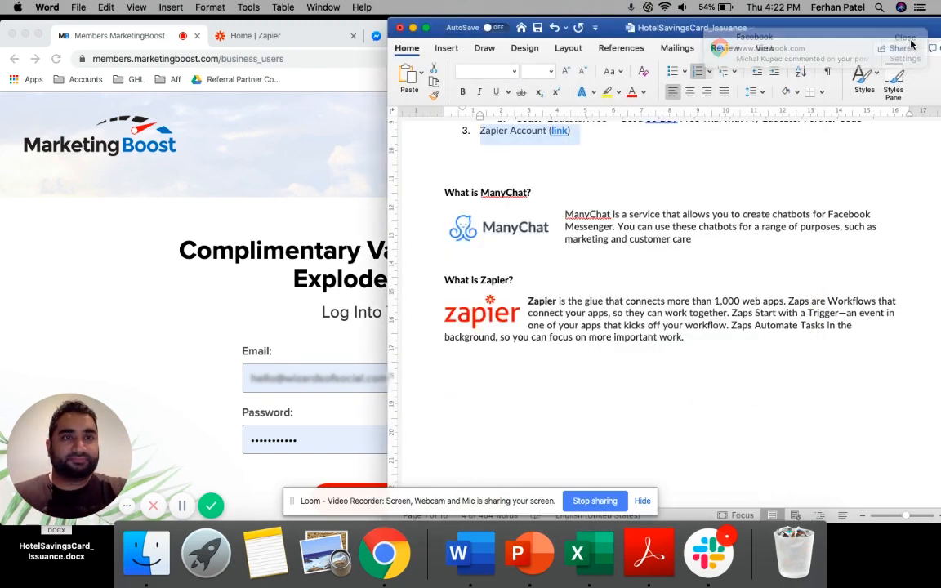
scroll(645, 266, "up", 5)
scroll(664, 261, "up", 2)
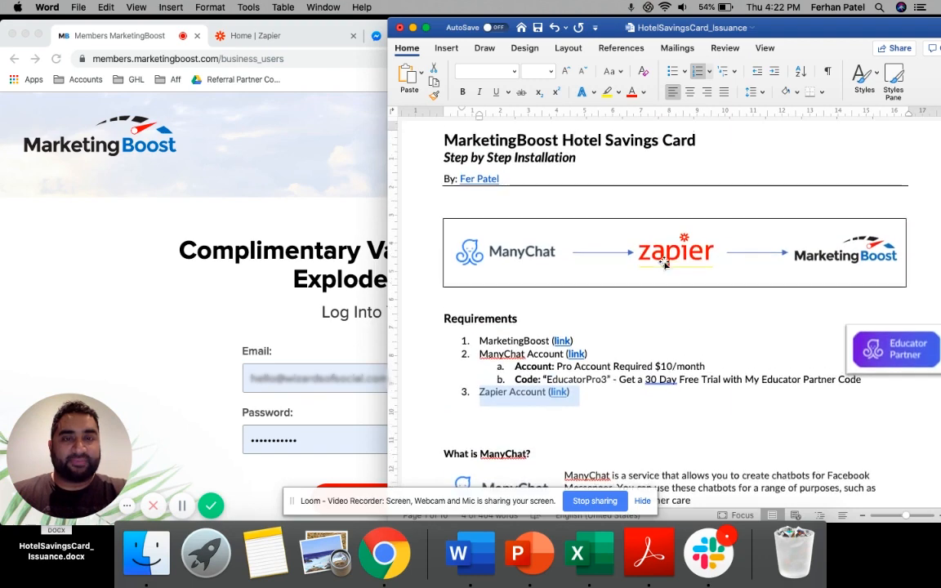
scroll(664, 261, "down", 3)
scroll(664, 261, "down", 1)
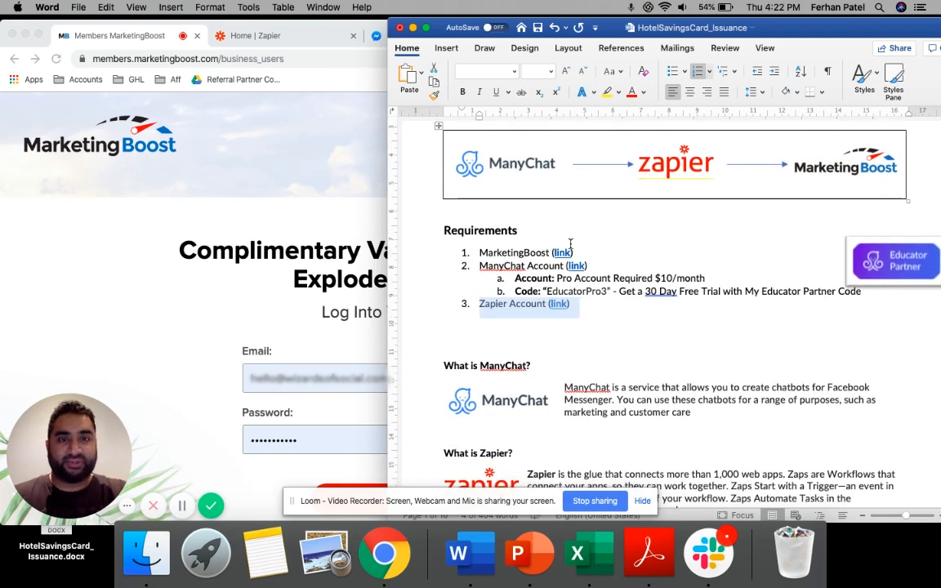
left_click(524, 255)
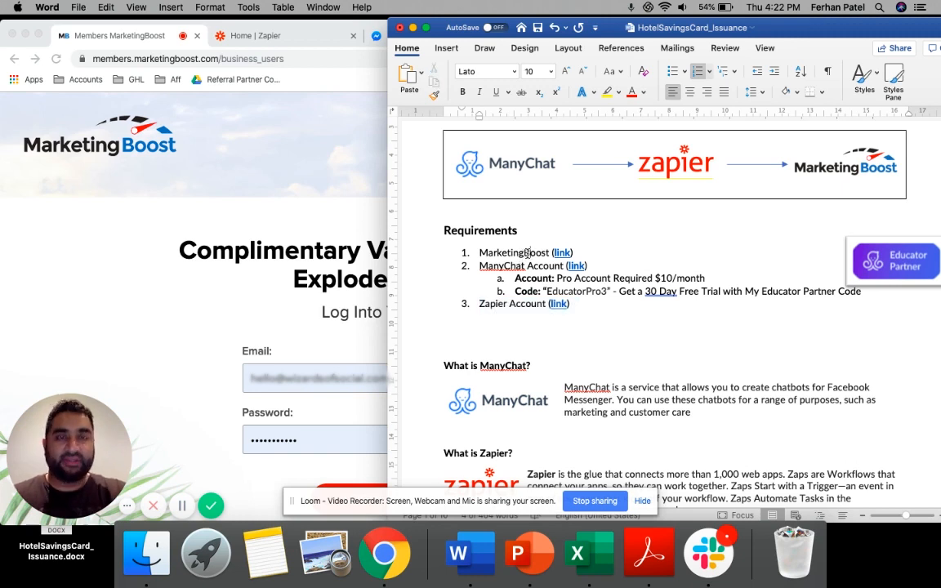
double_click(526, 254)
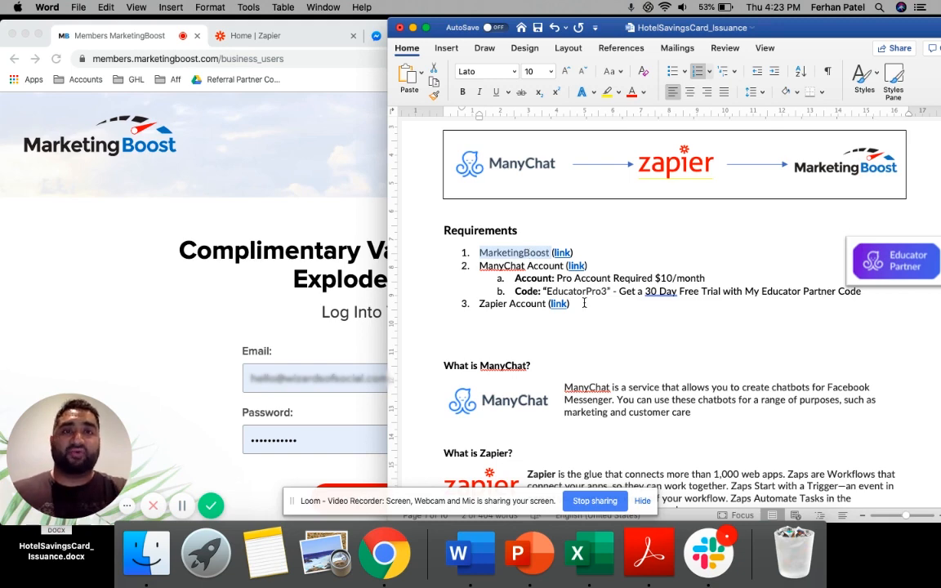
scroll(584, 302, "down", 2)
scroll(584, 303, "up", 1)
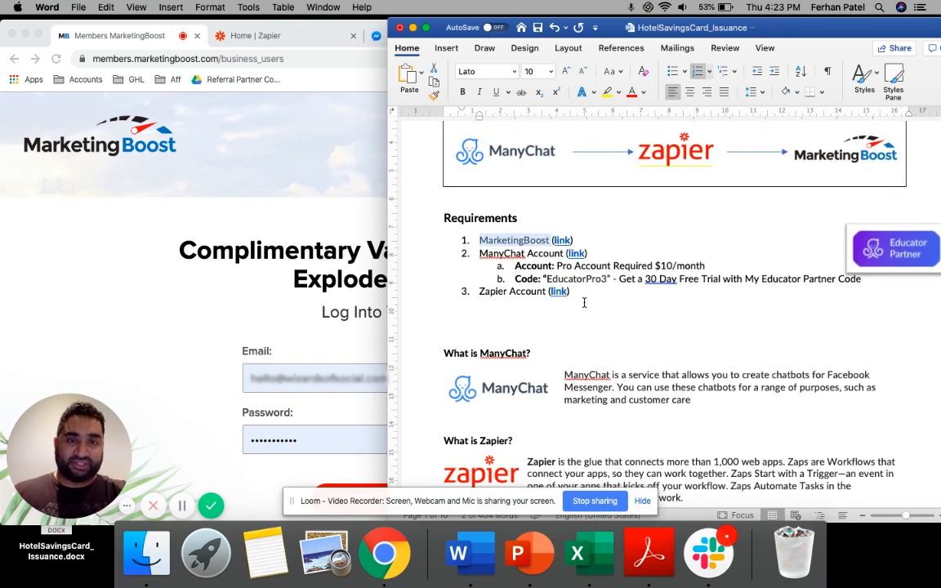
triple_click(513, 290)
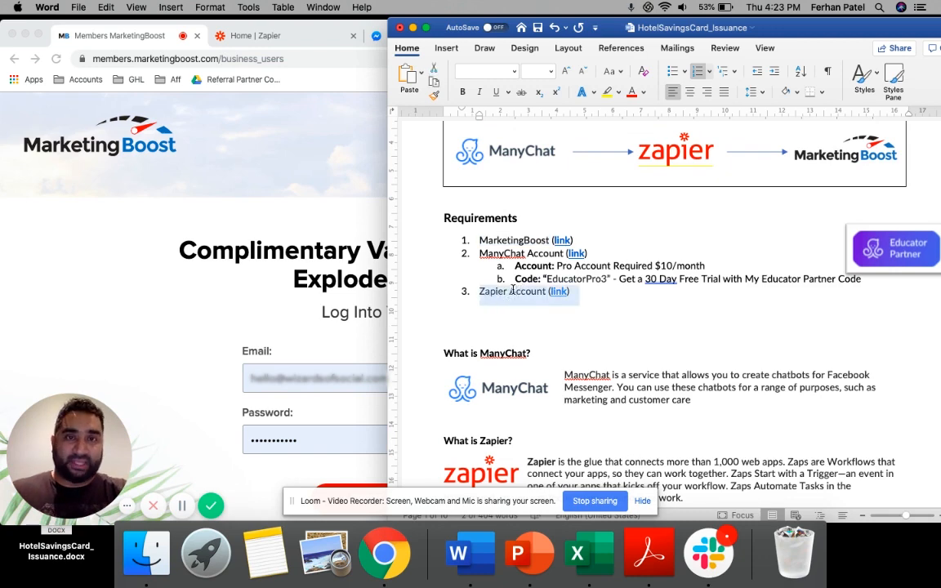
Read the "What is ManyChat?" description below the Requirements list
scroll(512, 290, "down", 5)
triple_click(594, 290)
scroll(620, 286, "down", 1)
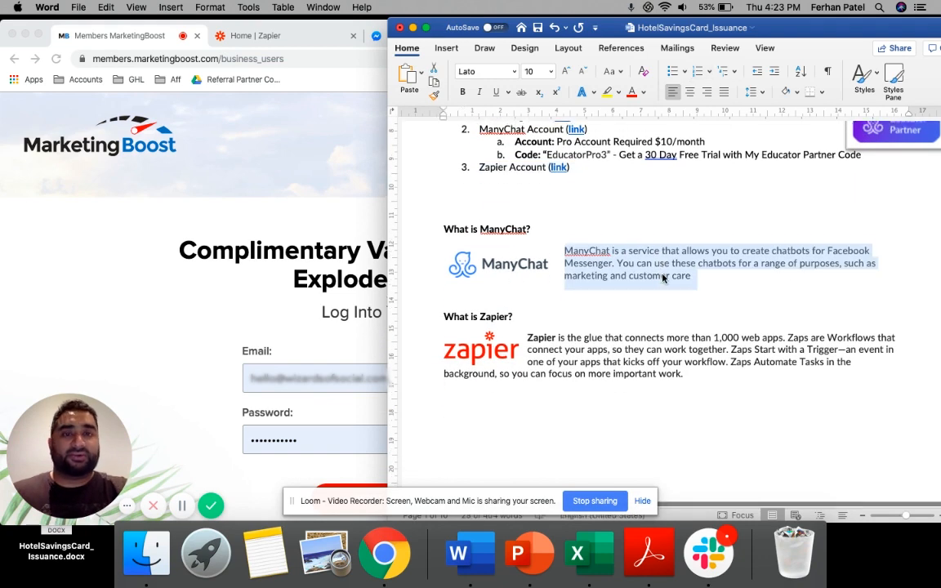
scroll(664, 277, "down", 4)
left_click(676, 230)
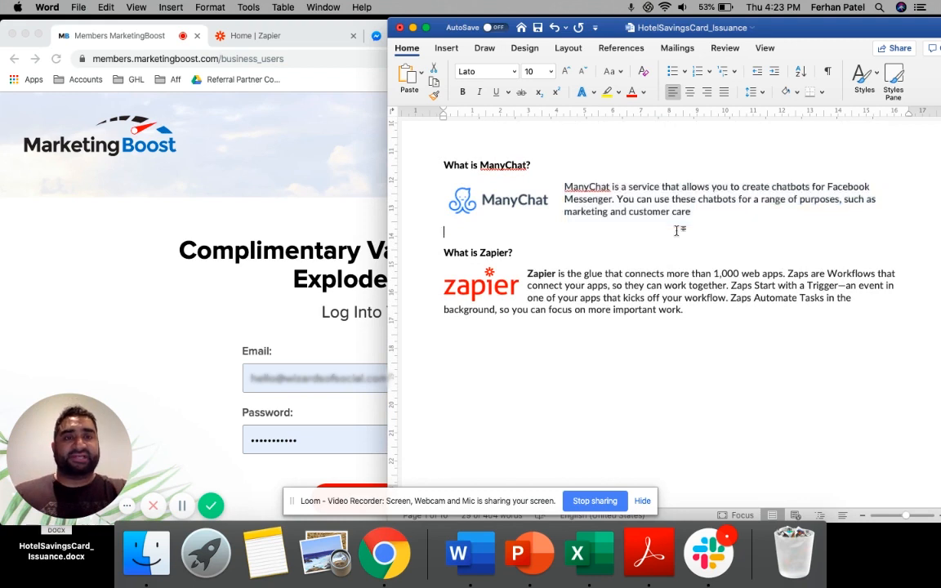
key("super+e")
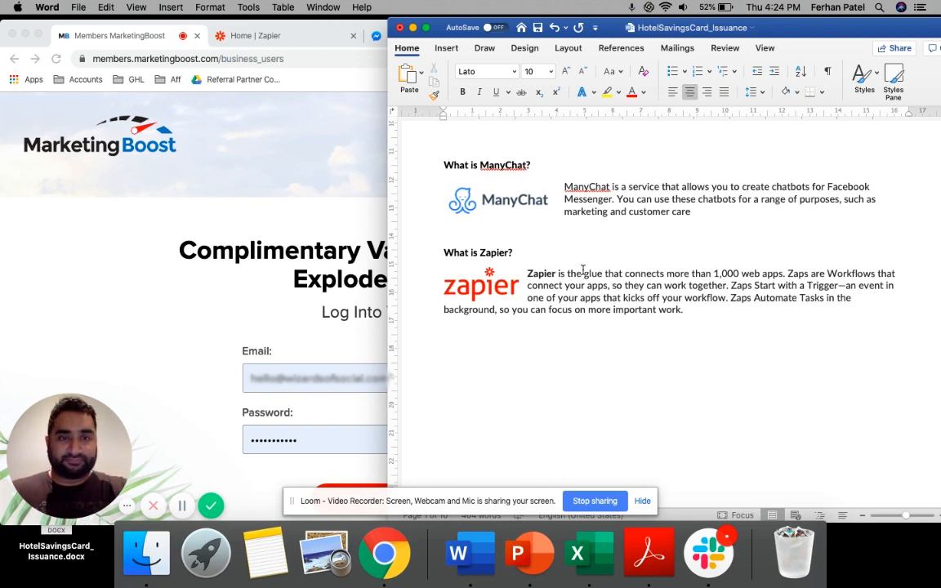
Read the "What is Zapier?" description and the Step 1 instructions for setting up the MarketingBoost account
scroll(646, 245, "down", 2)
double_click(605, 252)
triple_click(603, 251)
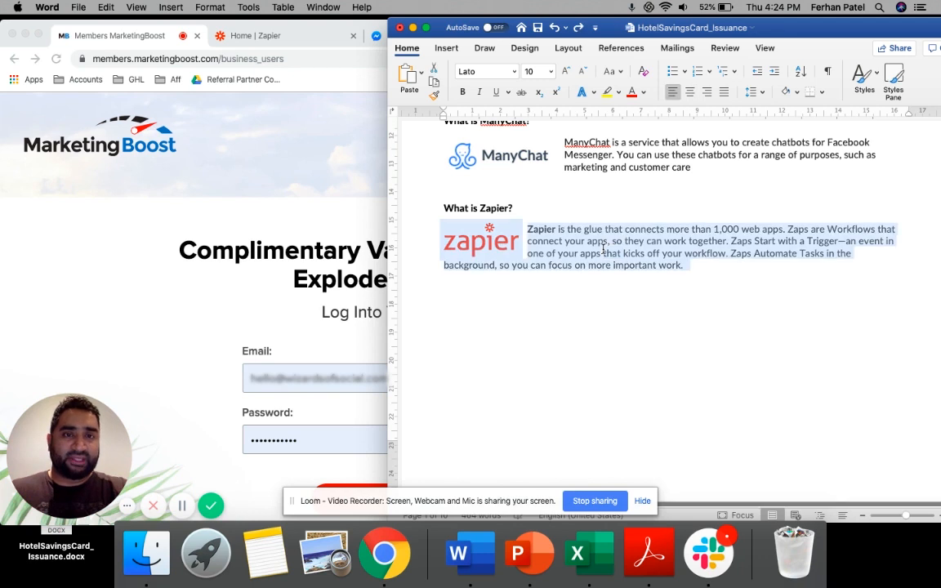
scroll(603, 251, "down", 1)
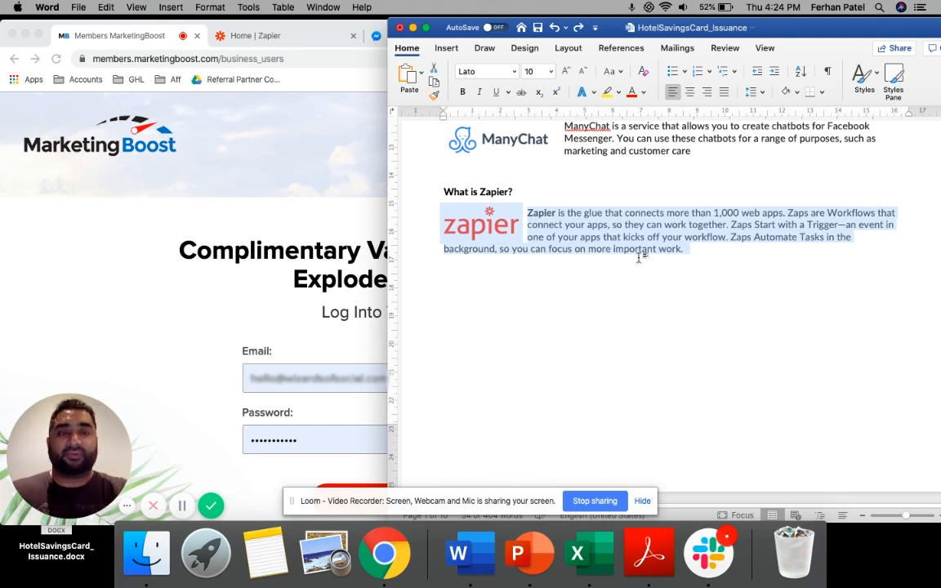
left_click(639, 255)
scroll(639, 258, "down", 1)
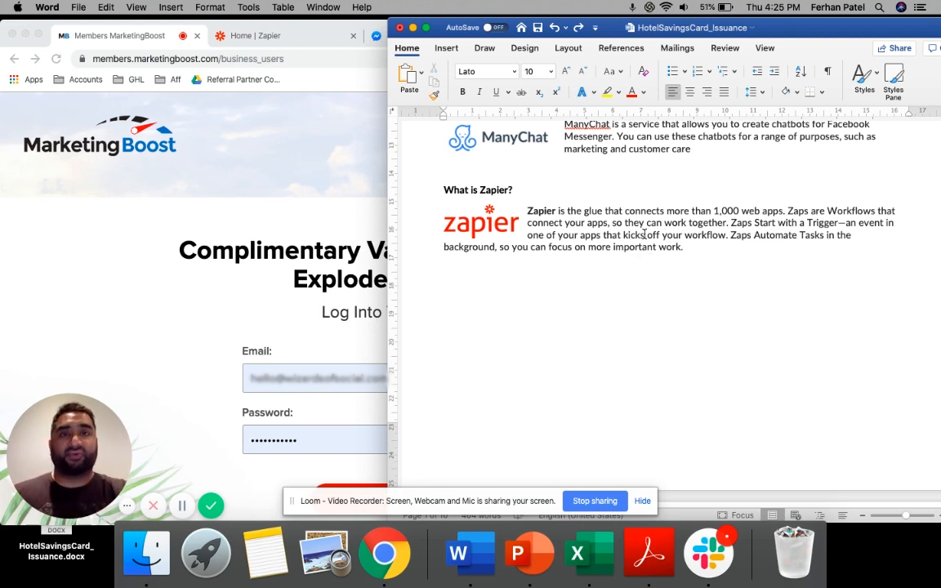
scroll(644, 235, "down", 10)
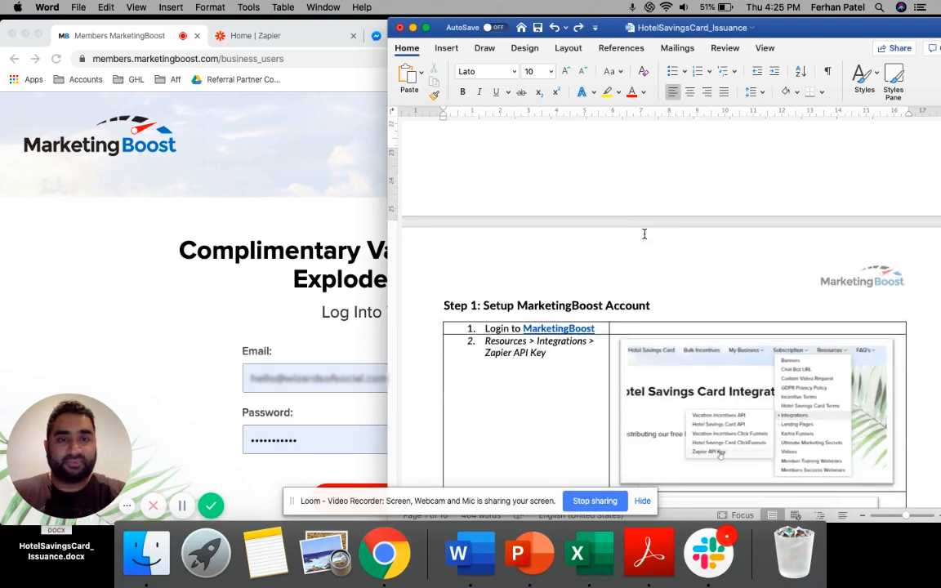
scroll(644, 235, "down", 1)
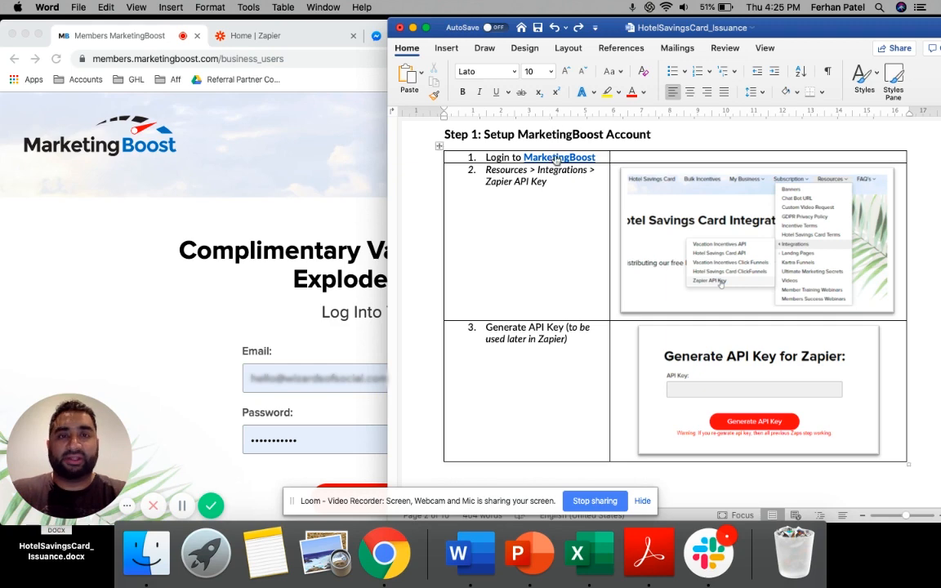
Switch to Chrome and log in to the MarketingBoost members account with the prefilled credentials
left_click(257, 171)
scroll(494, 374, "down", 2)
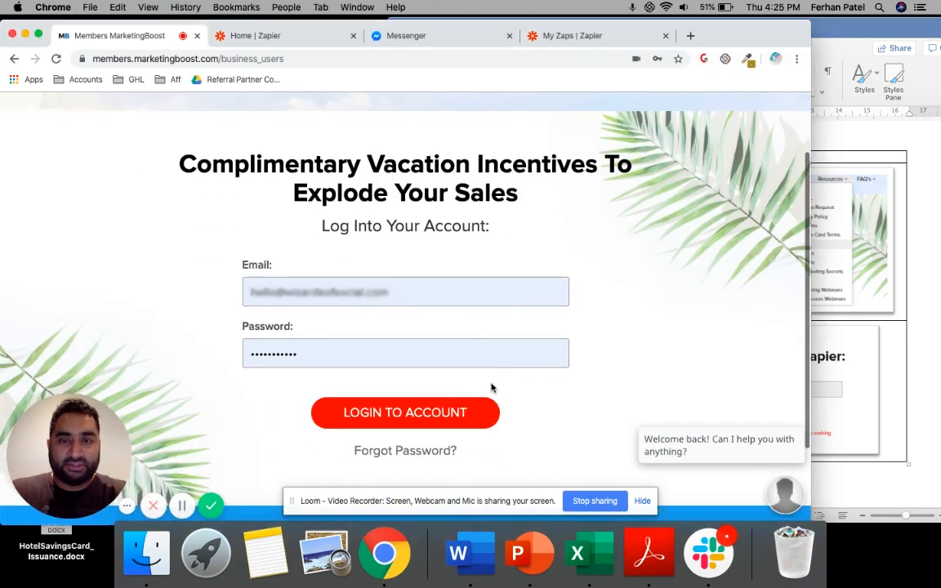
left_click(415, 418)
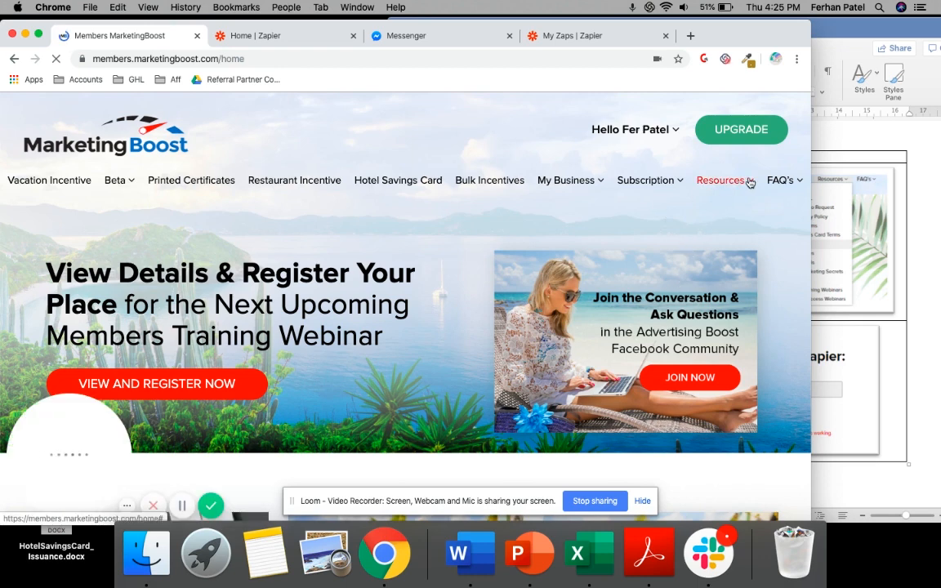
Open the Zapier API Key page among the MarketingBoost integration resources
mouse_move(748, 182)
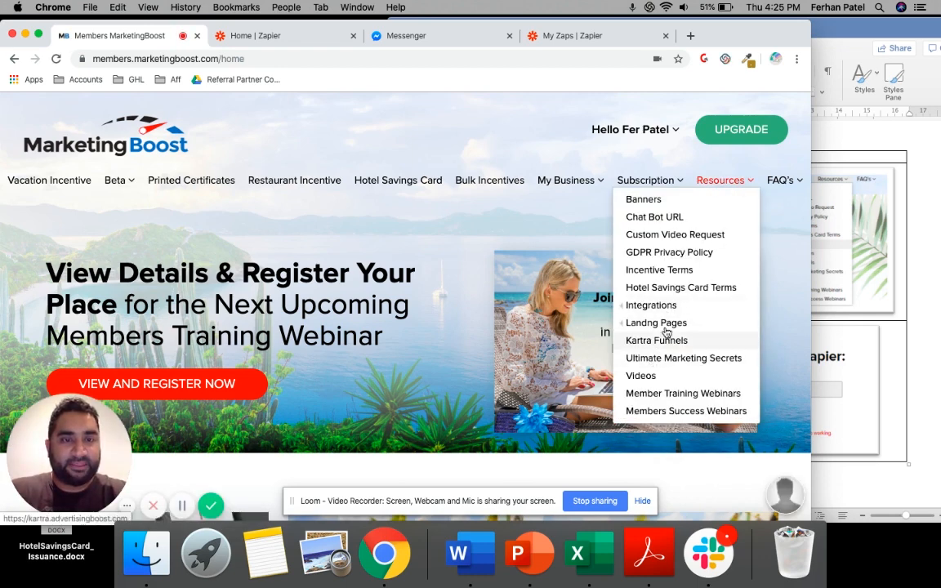
mouse_move(649, 307)
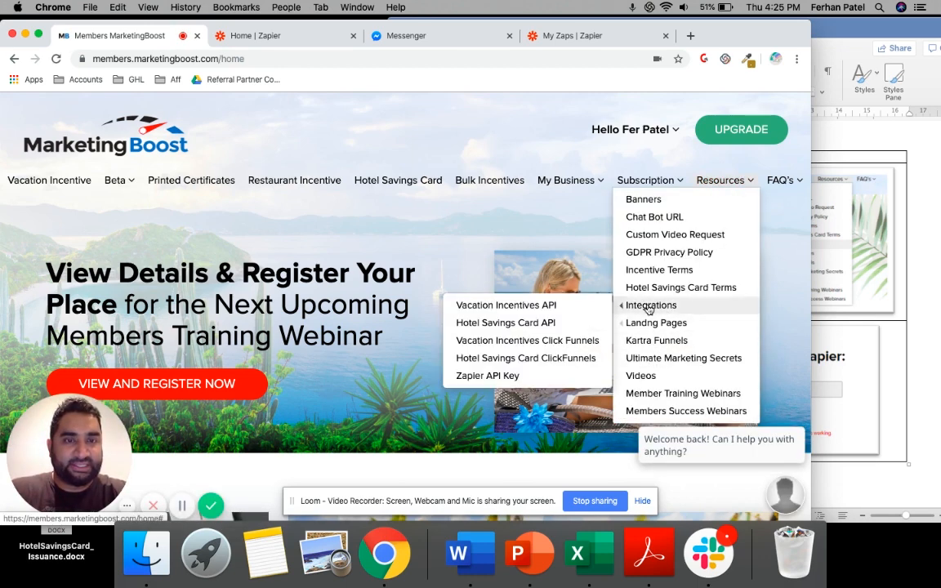
left_click(500, 377)
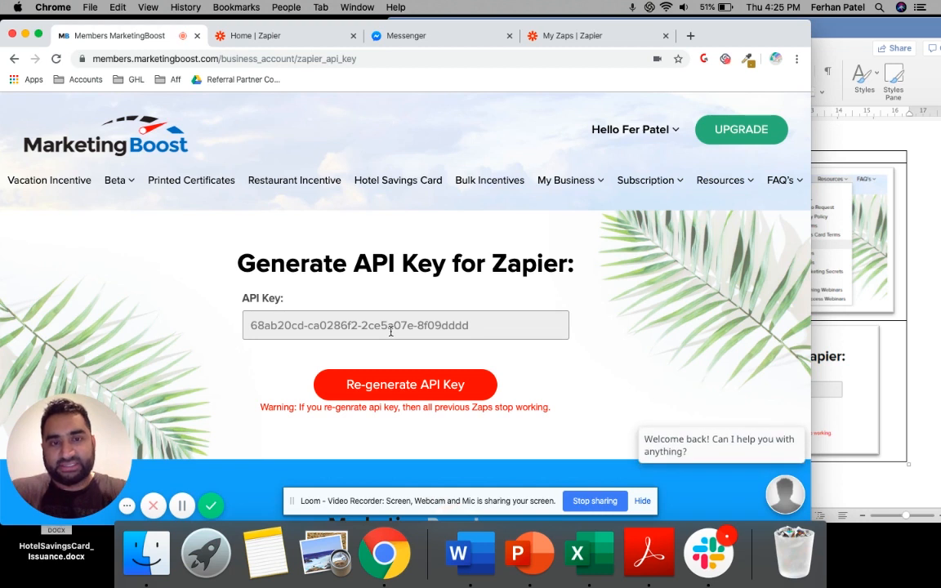
Dismiss the chat greeting, regenerate the API key for Zapier and select the new key
mouse_move(727, 415)
left_click(796, 416)
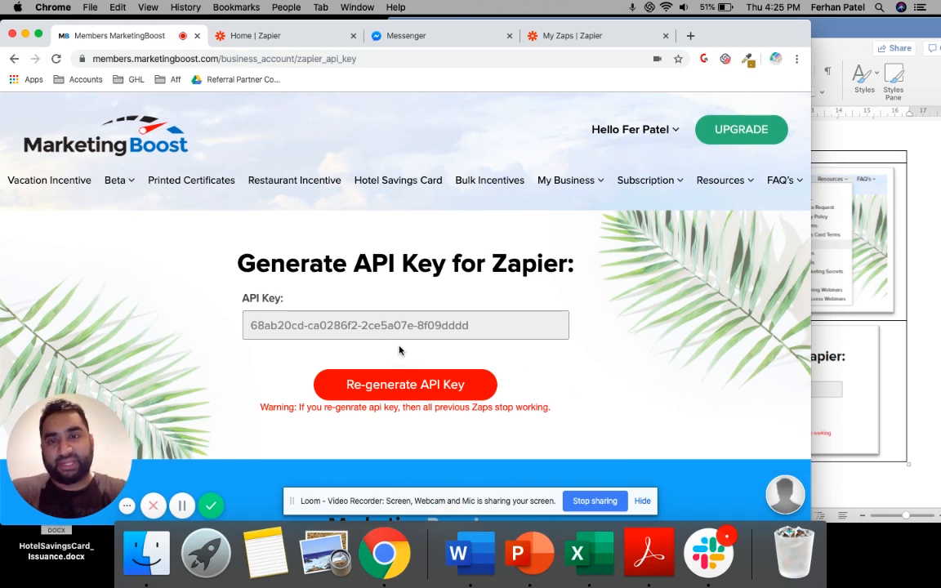
left_click(390, 389)
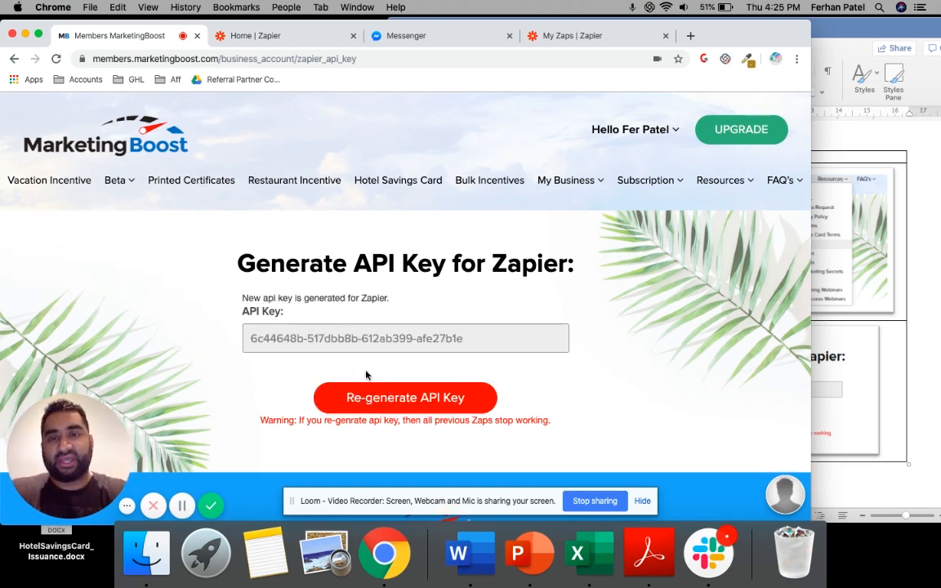
left_click(338, 338)
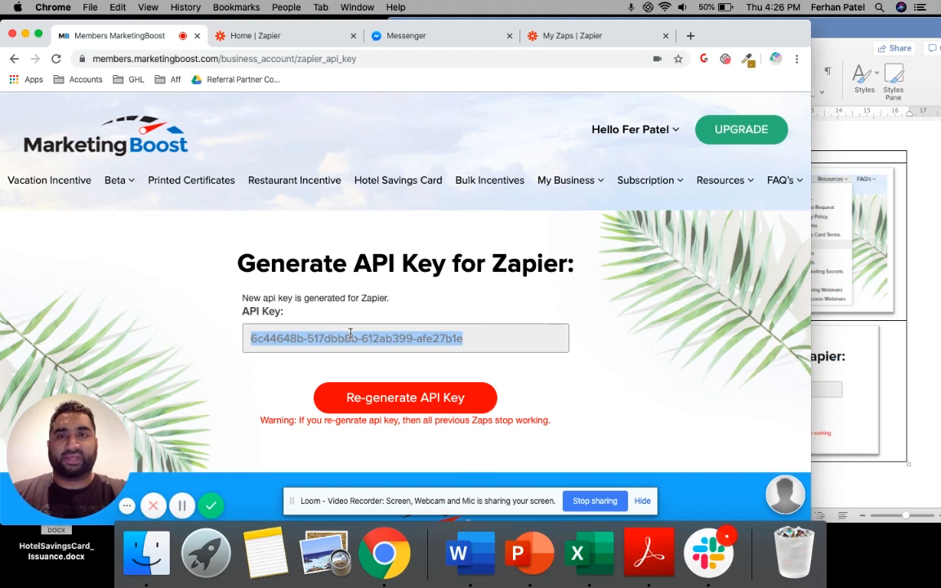
Return to the Word guide and examine the Step 2: Setup Manychat section
left_click(924, 295)
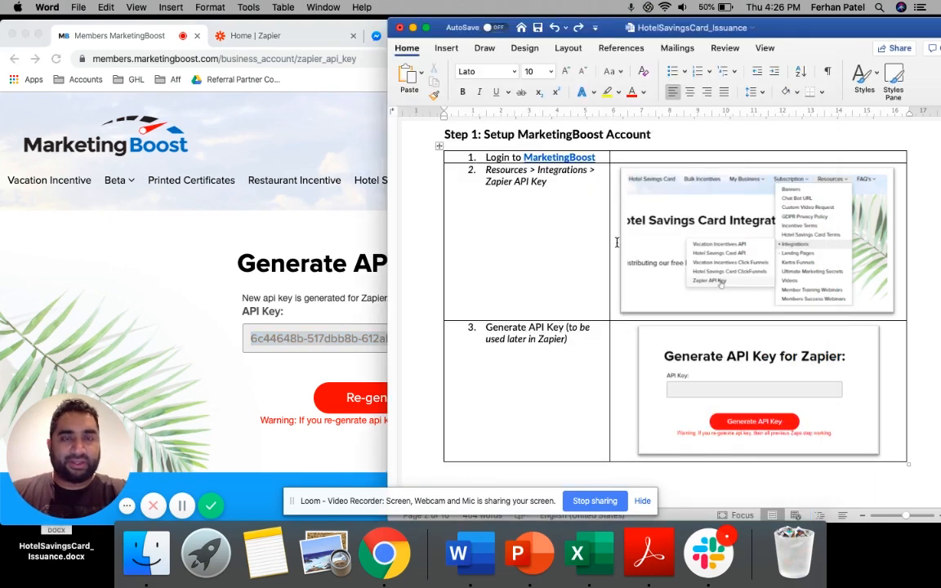
scroll(616, 242, "down", 2)
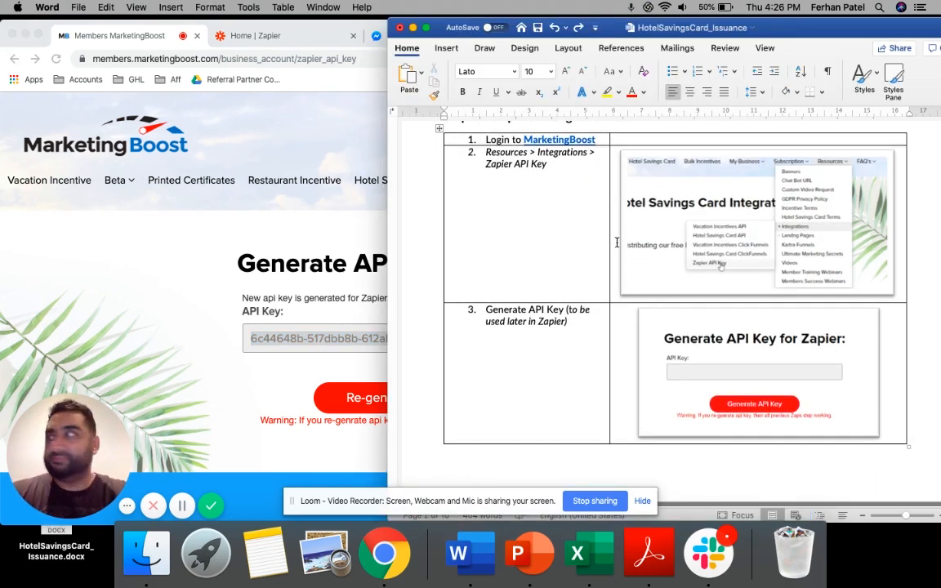
scroll(616, 241, "down", 10)
scroll(617, 242, "down", 8)
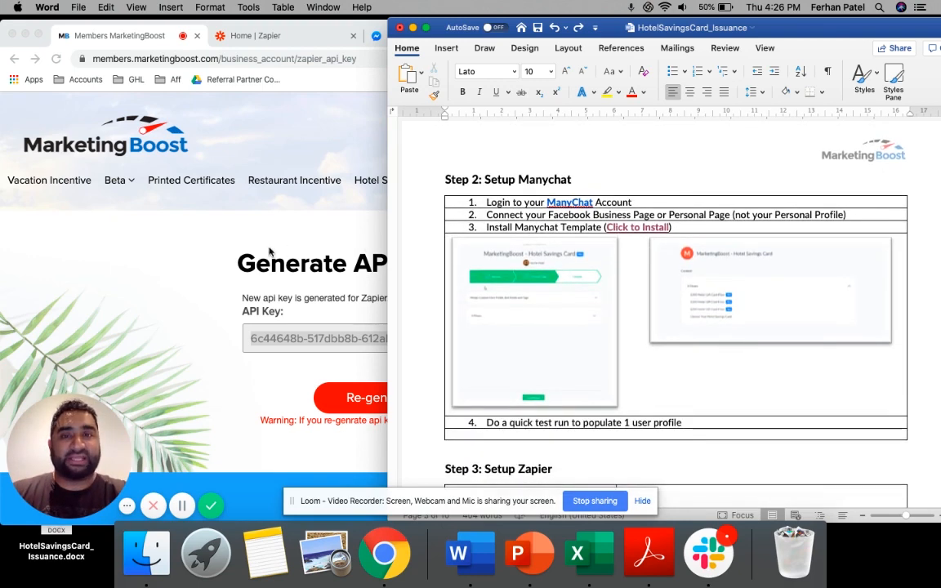
left_click(245, 228)
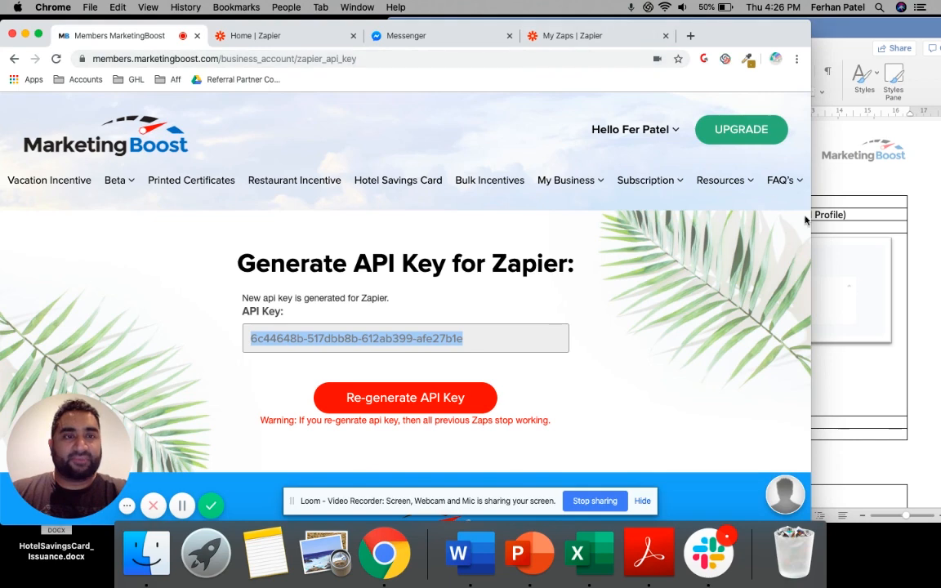
left_click(817, 239)
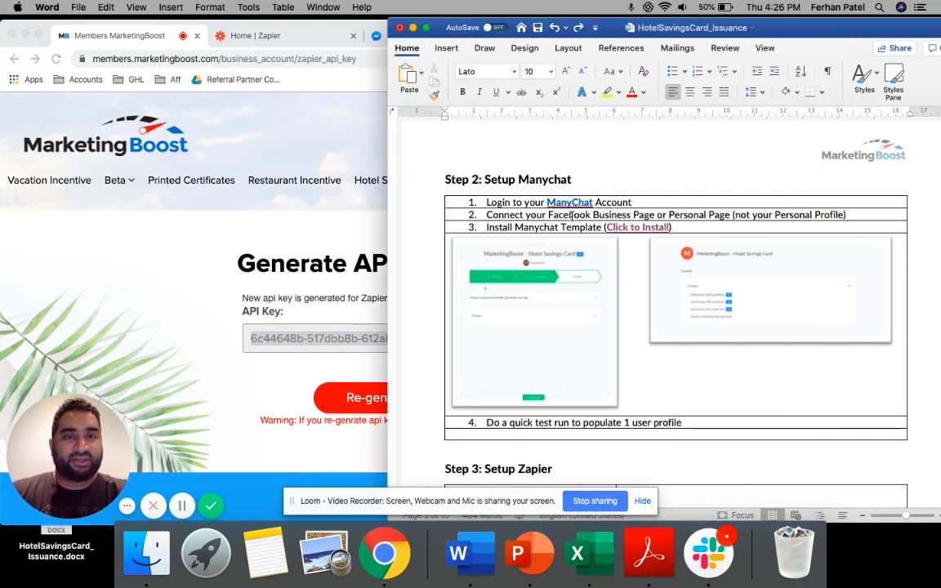
Highlight the instruction about connecting a Facebook Business Page or Personal Page, including the words "Personal" and "Page"
triple_click(572, 217)
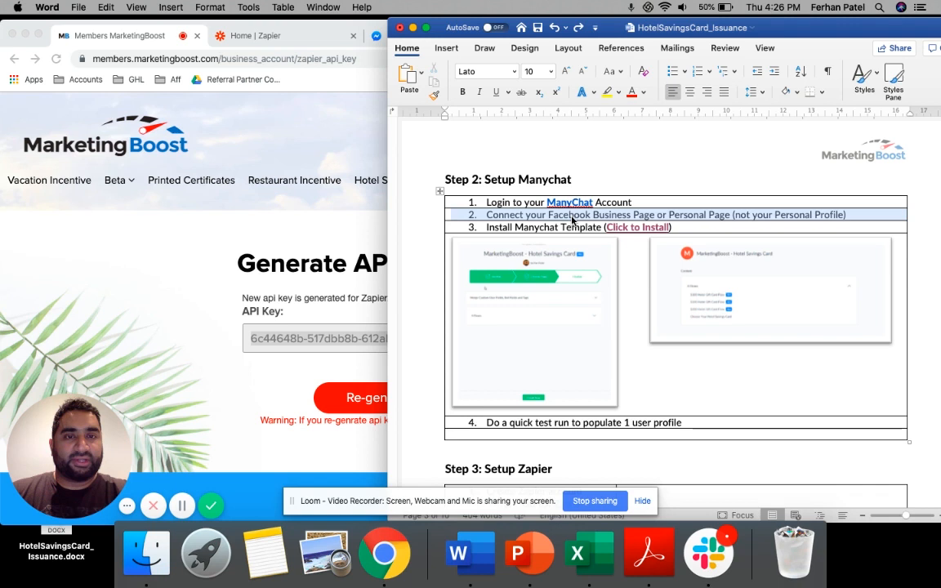
left_click(661, 213)
triple_click(661, 213)
triple_click(664, 213)
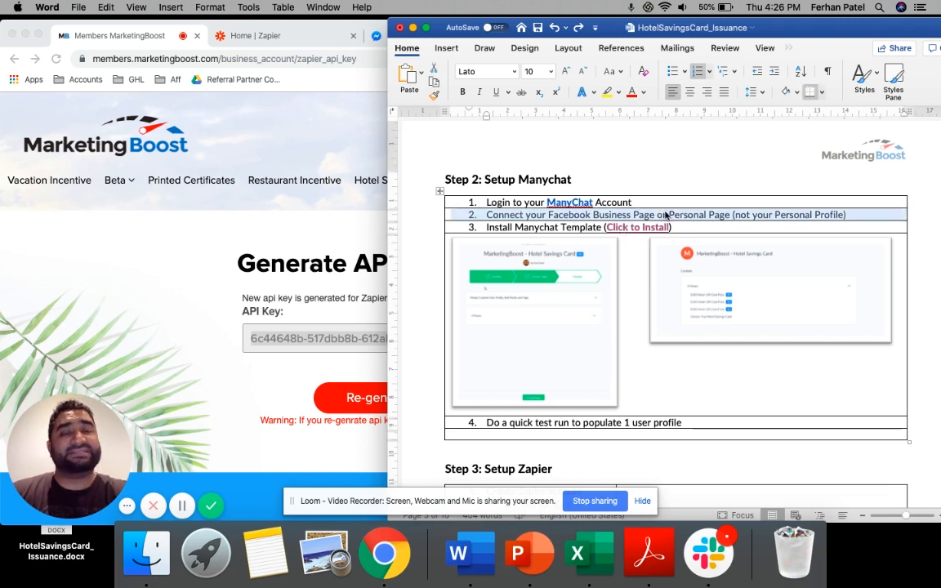
double_click(693, 216)
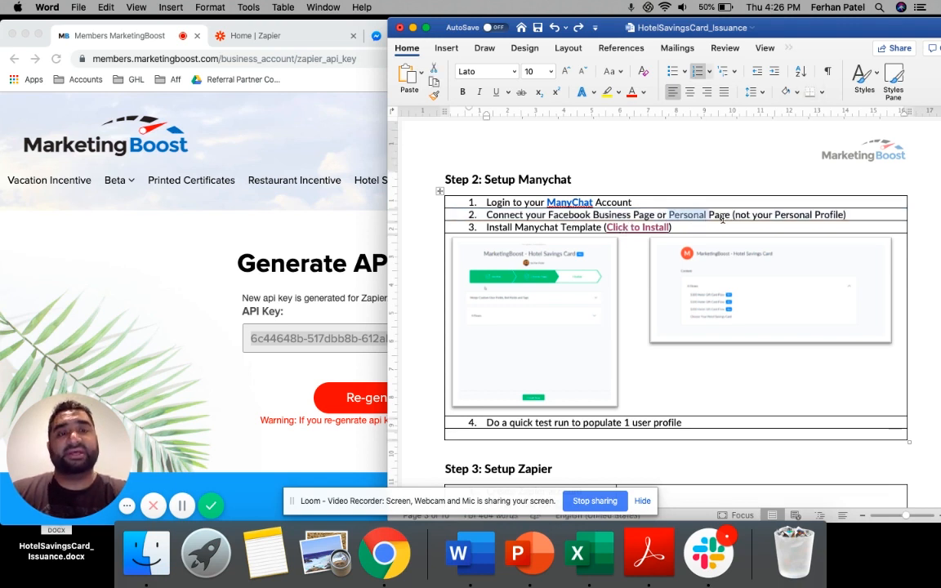
double_click(720, 216)
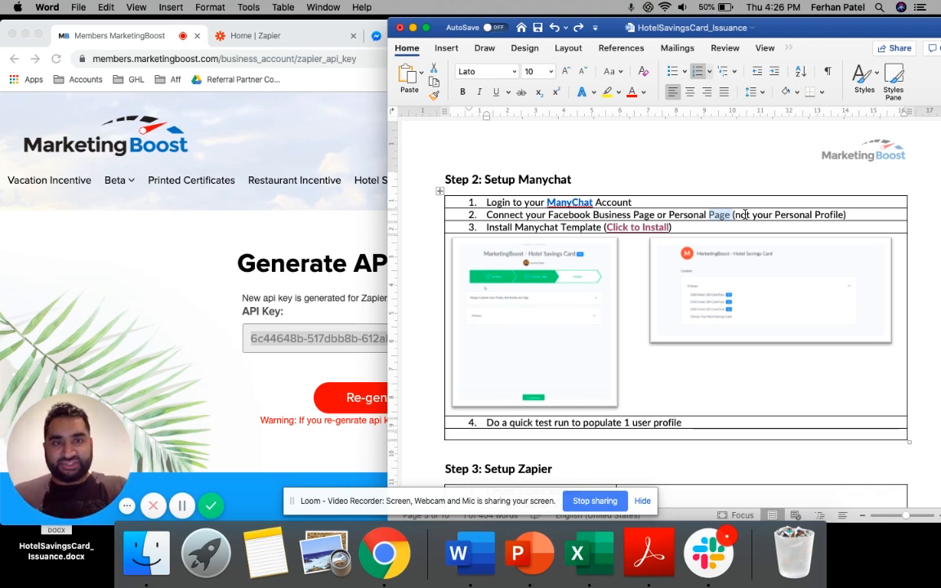
Open the Manychat template installation link from the third instruction of Step 2
triple_click(549, 228)
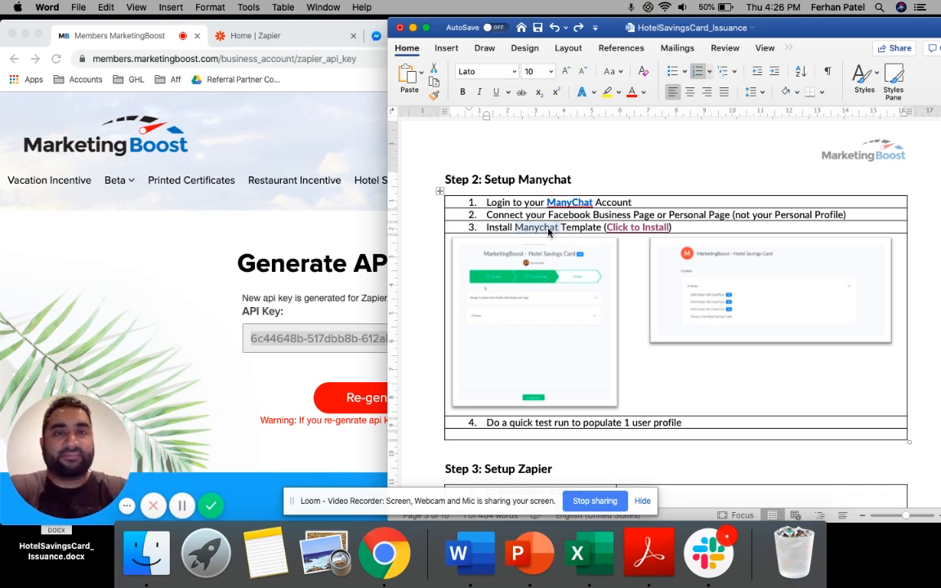
left_click(696, 231)
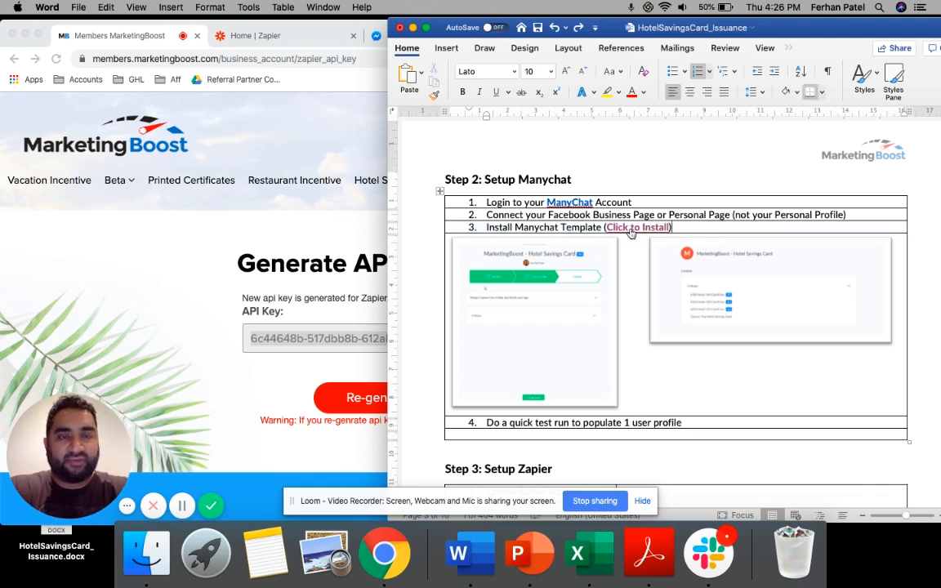
left_click(627, 230)
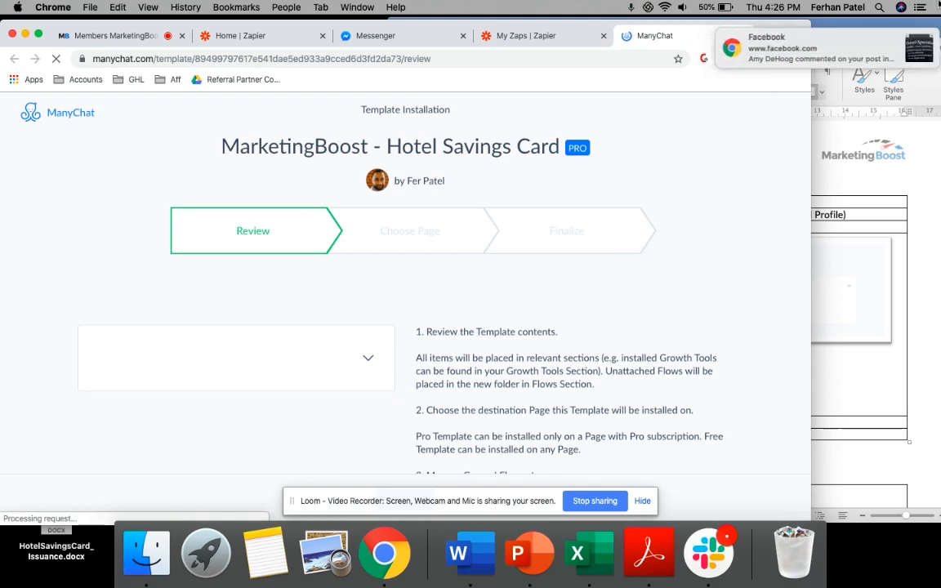
Dismiss the notification and start installing the MarketingBoost - Hotel Savings Card template
left_click(896, 41)
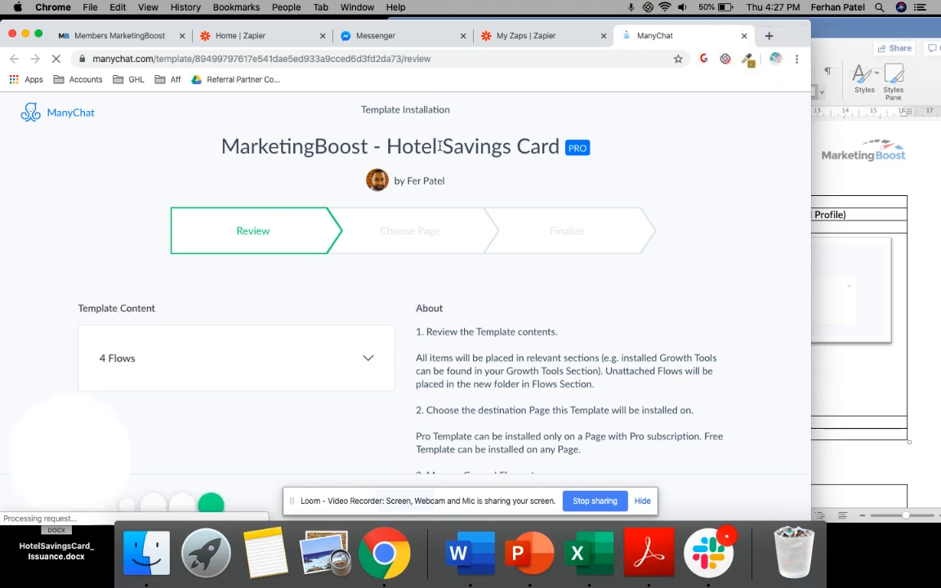
scroll(454, 145, "down", 4)
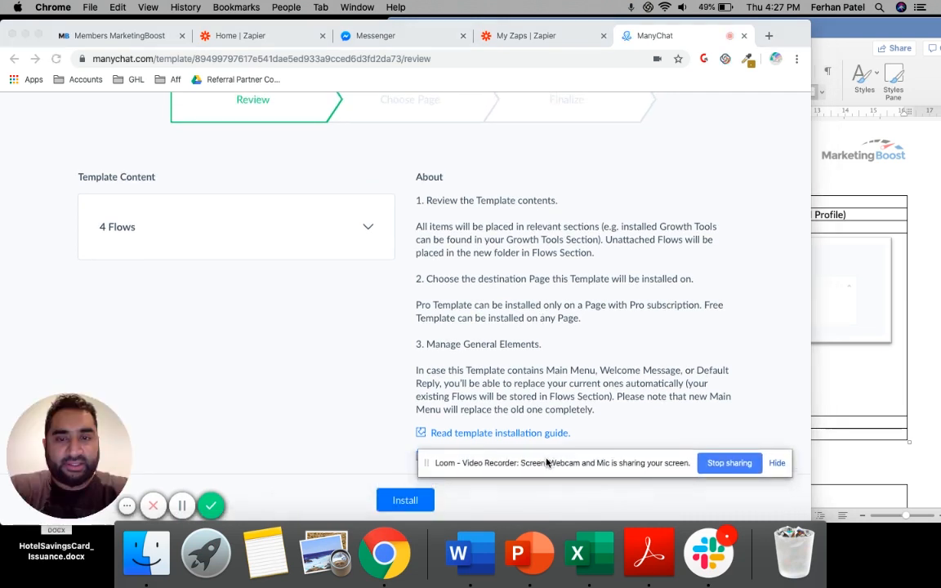
left_click(401, 501)
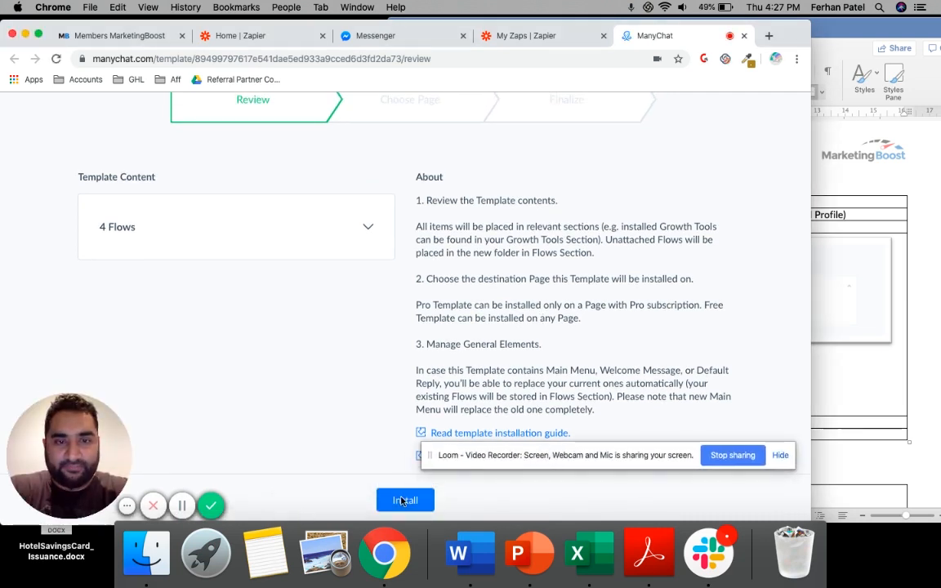
left_click(402, 502)
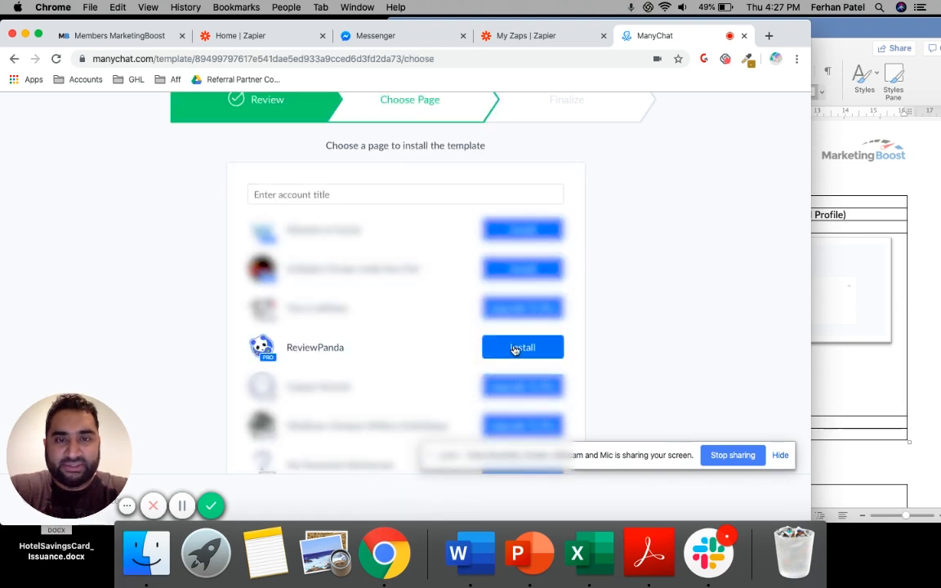
Choose the ReviewPanda page as the template's destination and finalize the installation
left_click_drag(235, 338, 422, 348)
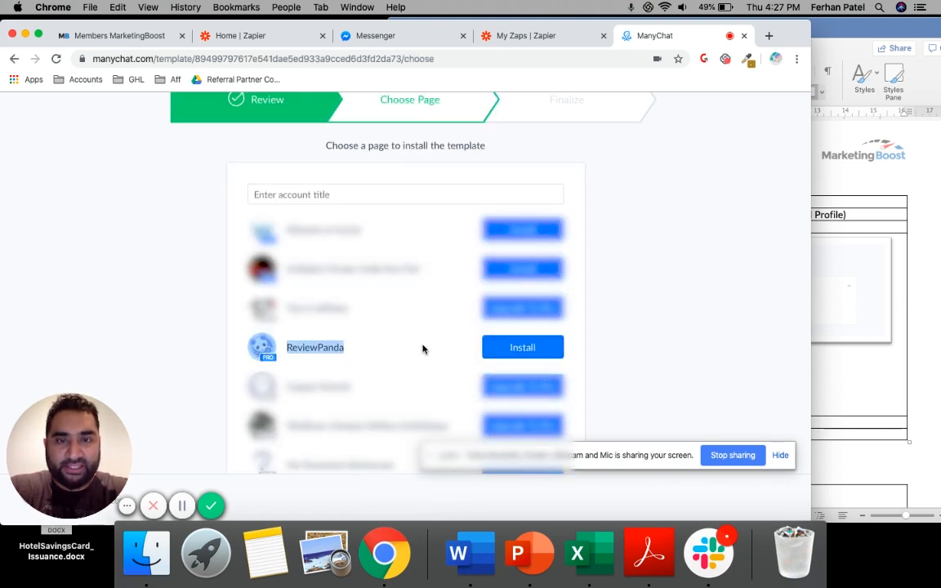
left_click(459, 351)
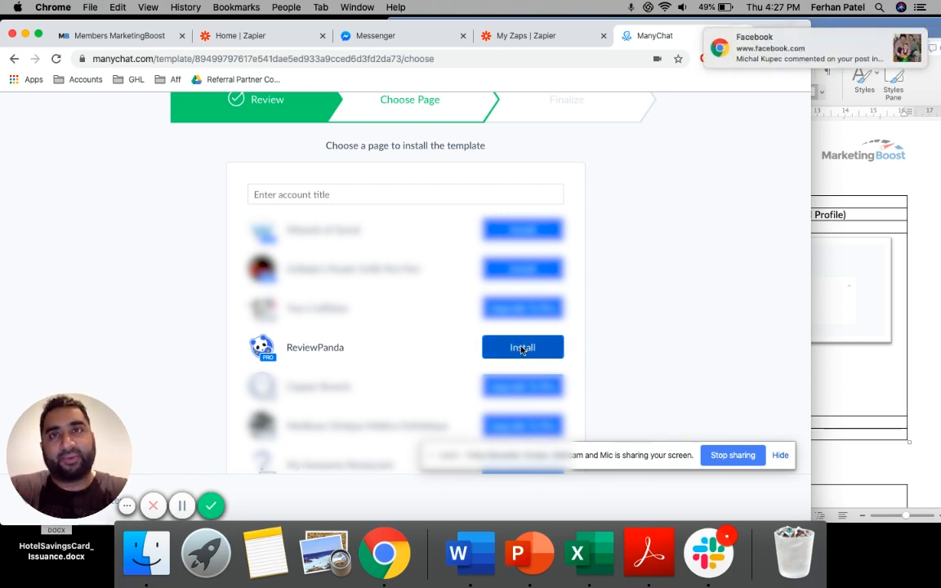
left_click(896, 44)
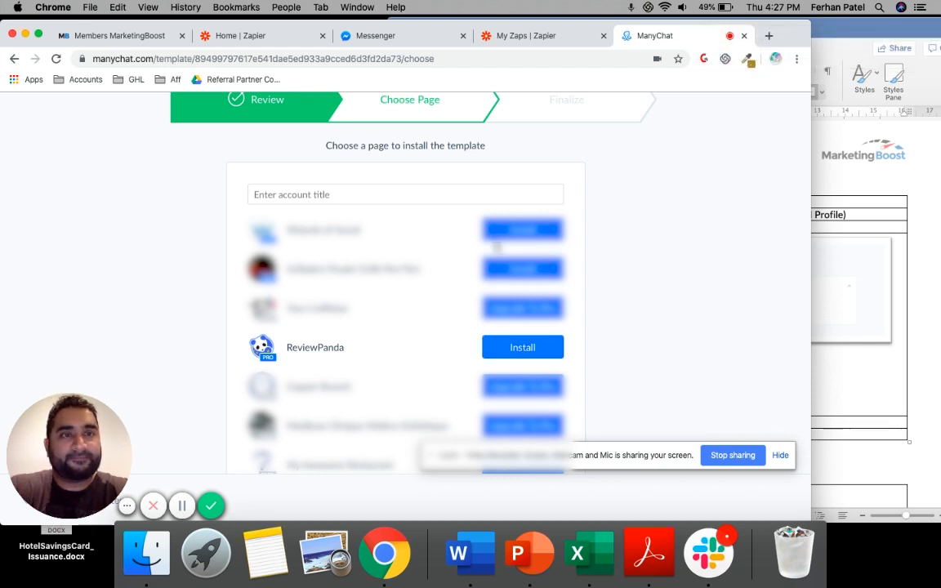
left_click(516, 349)
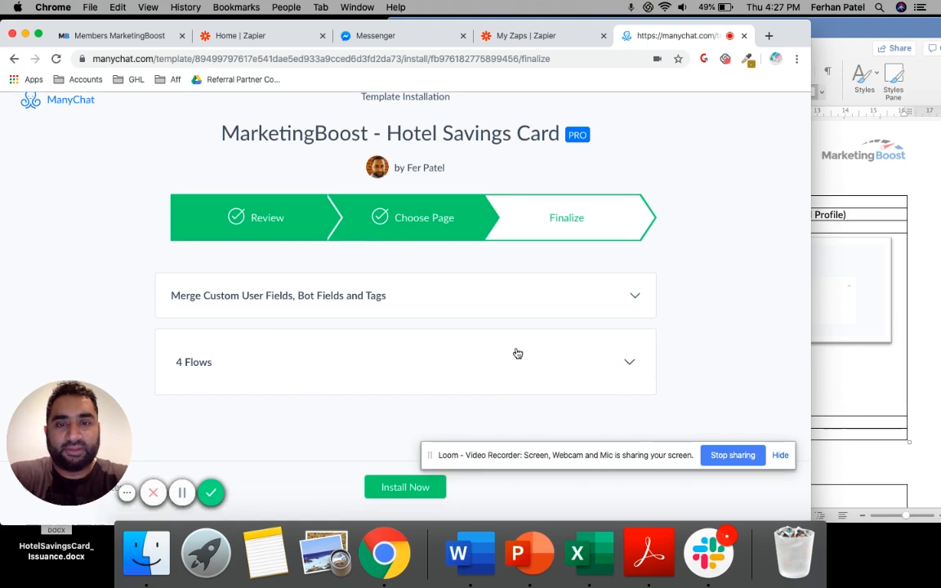
left_click(406, 501)
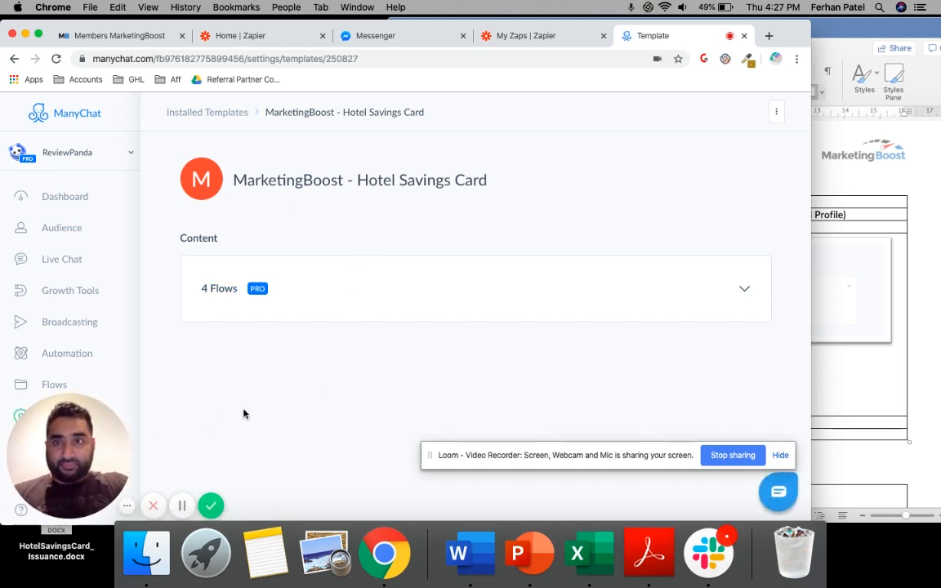
Open the $100 Hotel Gift Card Flow in MarketingBoost - Hotel Savings Card > Marketing Boost Flows > Hotel Savings Card
left_click_drag(81, 426, 677, 420)
left_click(780, 456)
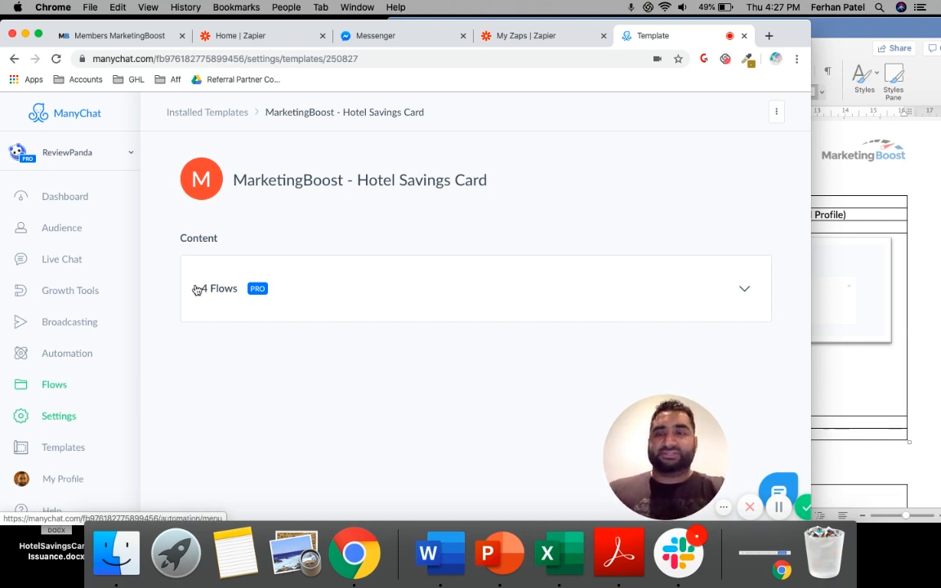
scroll(82, 244, "down", 1)
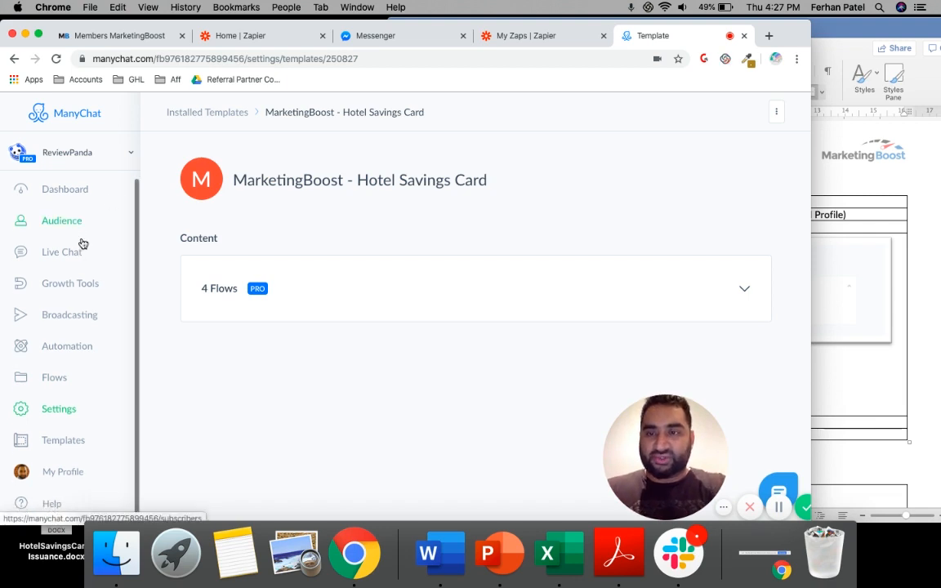
left_click(62, 382)
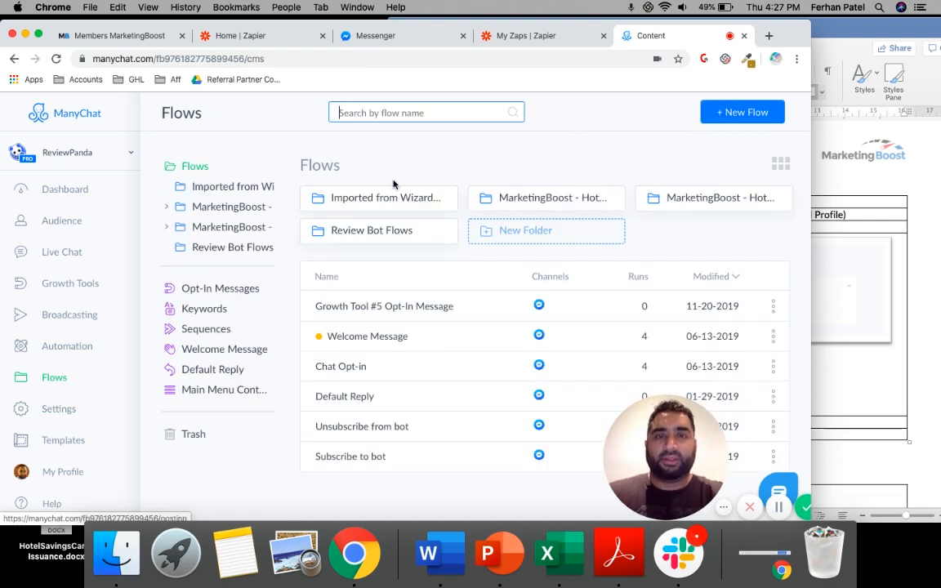
left_click(557, 203)
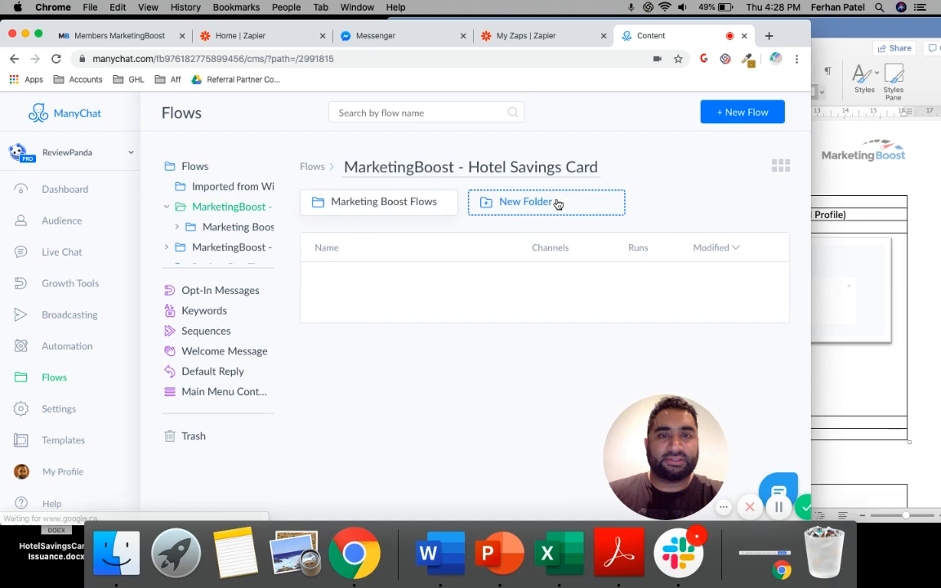
left_click(390, 209)
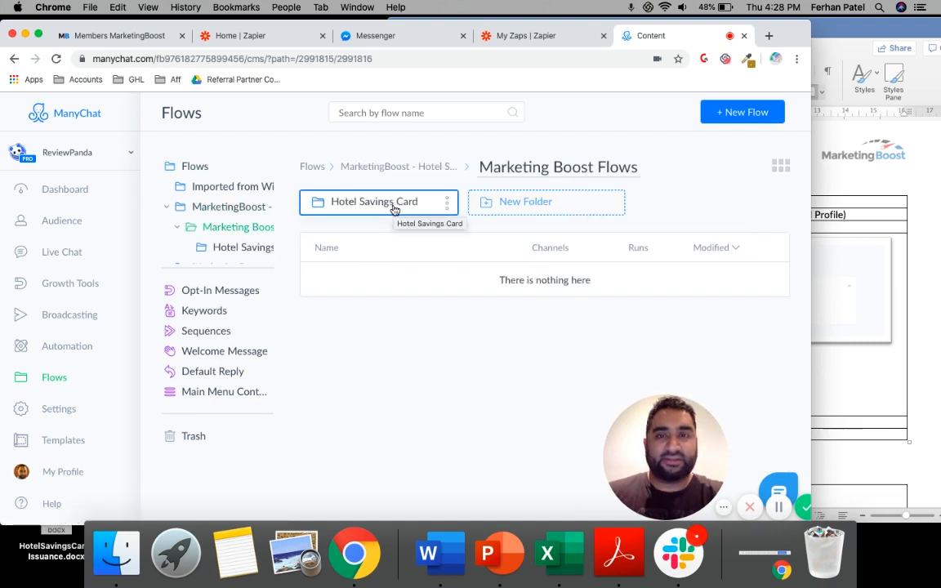
left_click(389, 209)
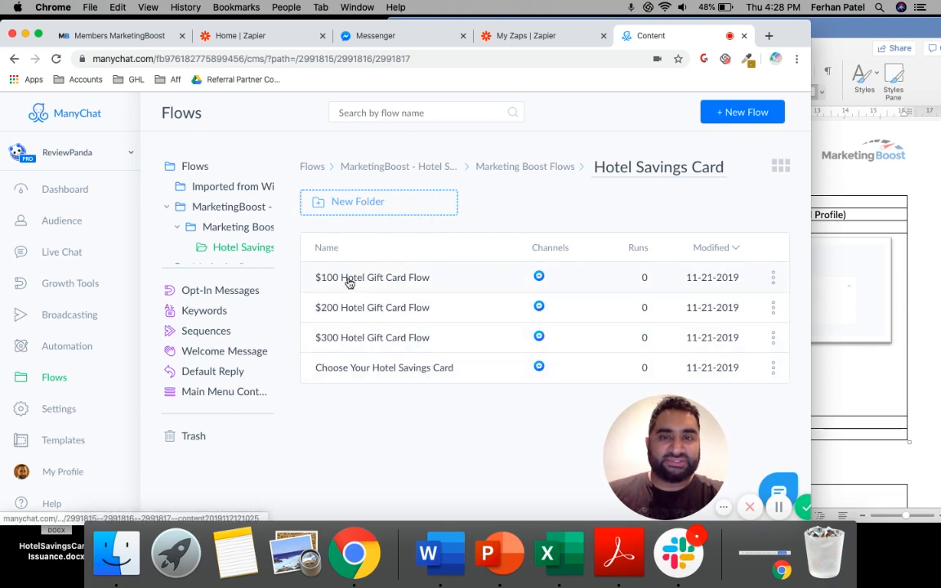
left_click(398, 279)
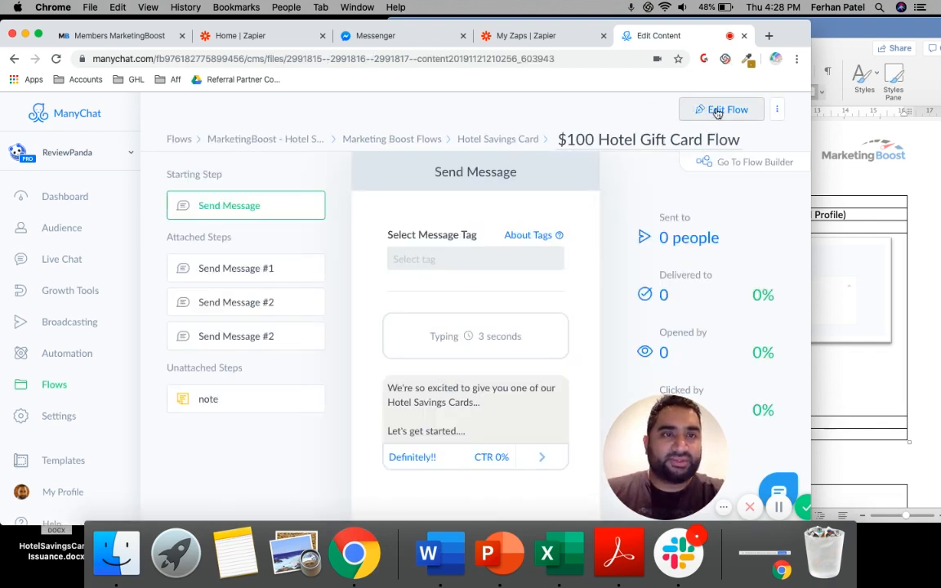
Put the $100 Hotel Gift Card Flow into editing, send its preview message and open it in Messenger
left_click(777, 110)
left_click(728, 110)
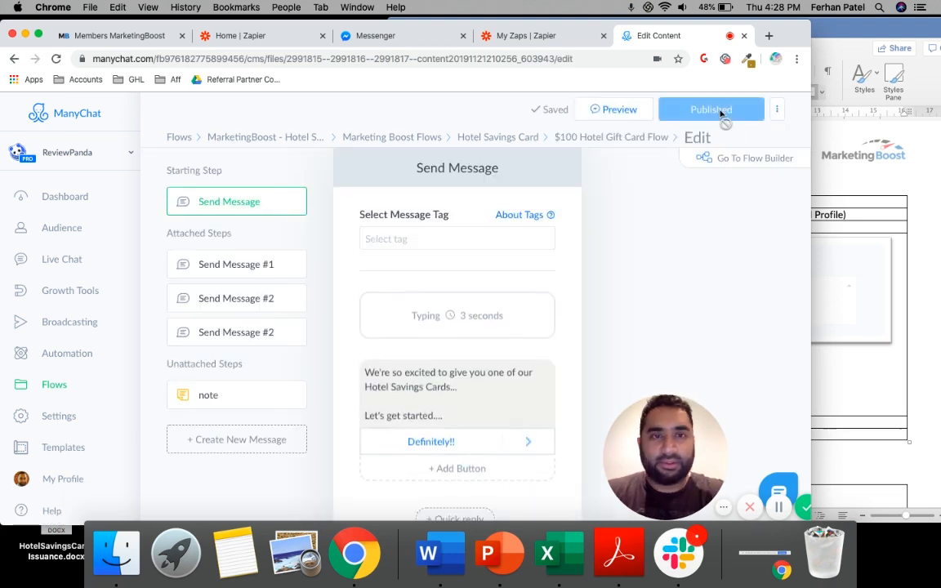
left_click(618, 113)
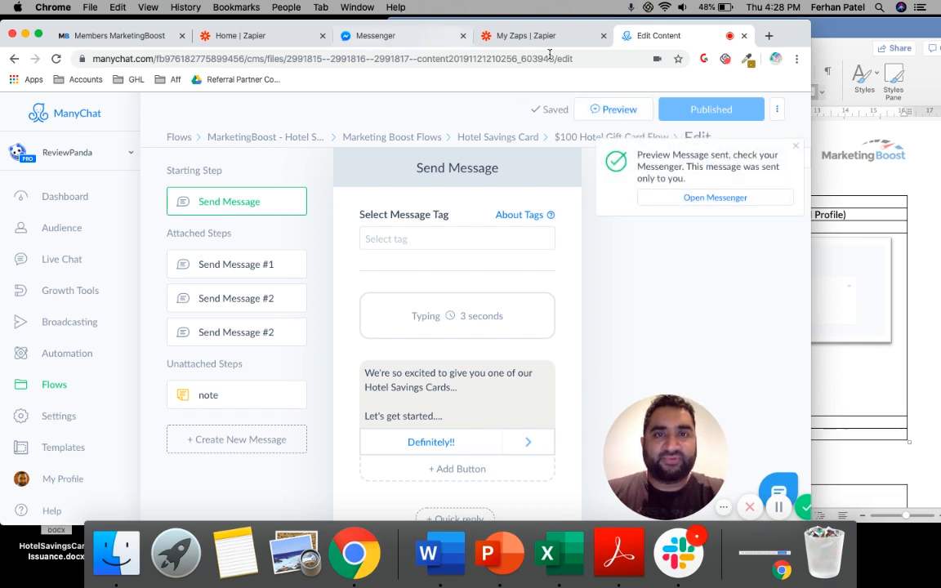
left_click(730, 199)
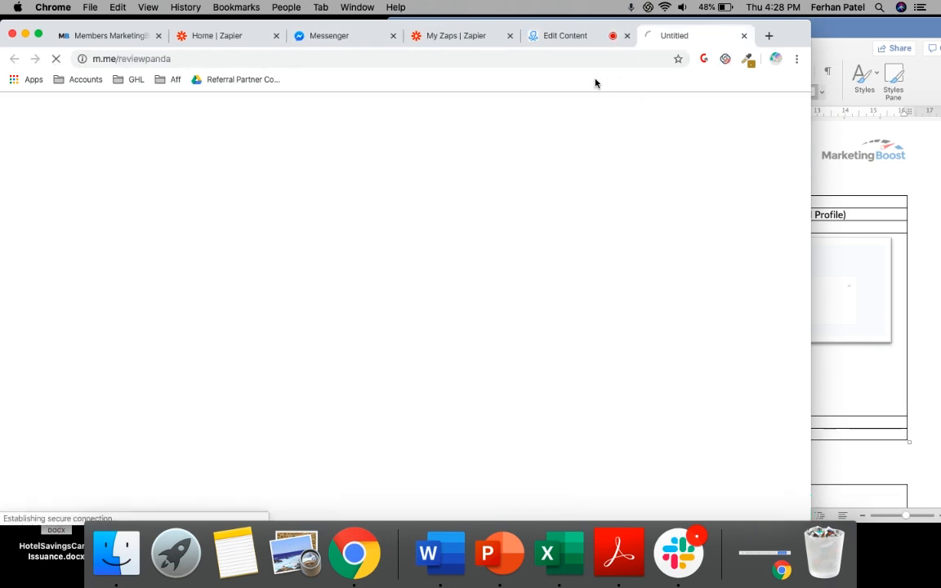
Move the browser window aside to uncover the Word guide and review the latest ReviewPanda chat messages
left_click_drag(784, 36, 605, 25)
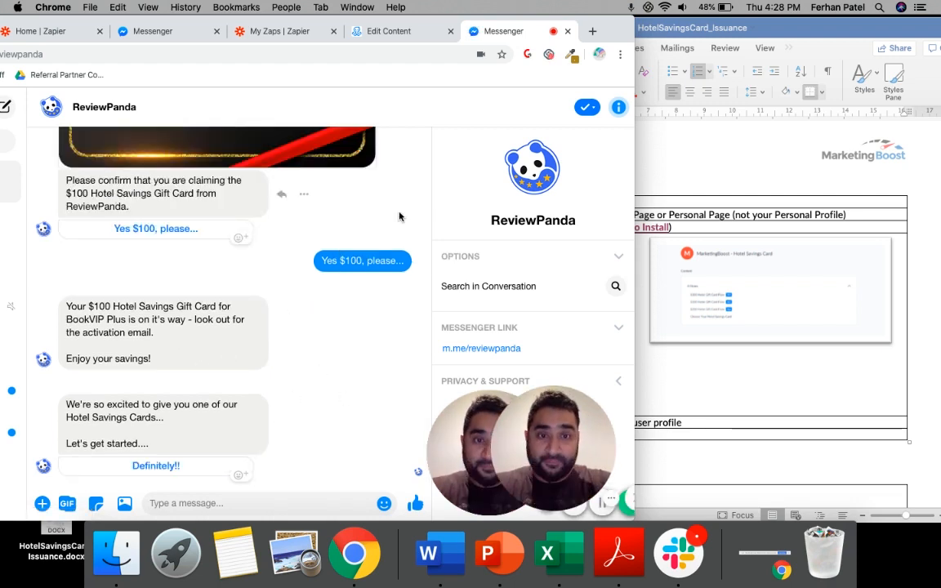
left_click_drag(626, 30, 594, 30)
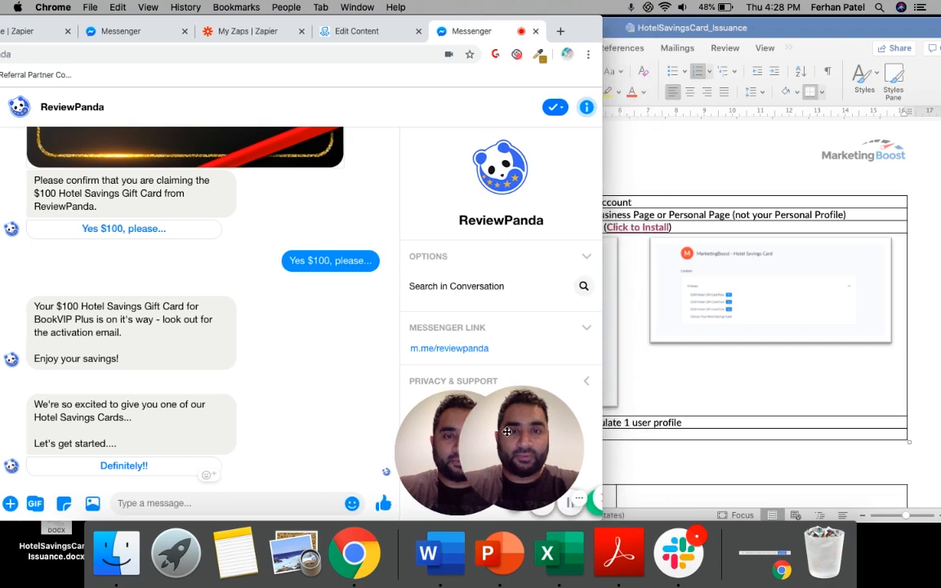
left_click_drag(472, 431, 461, 434)
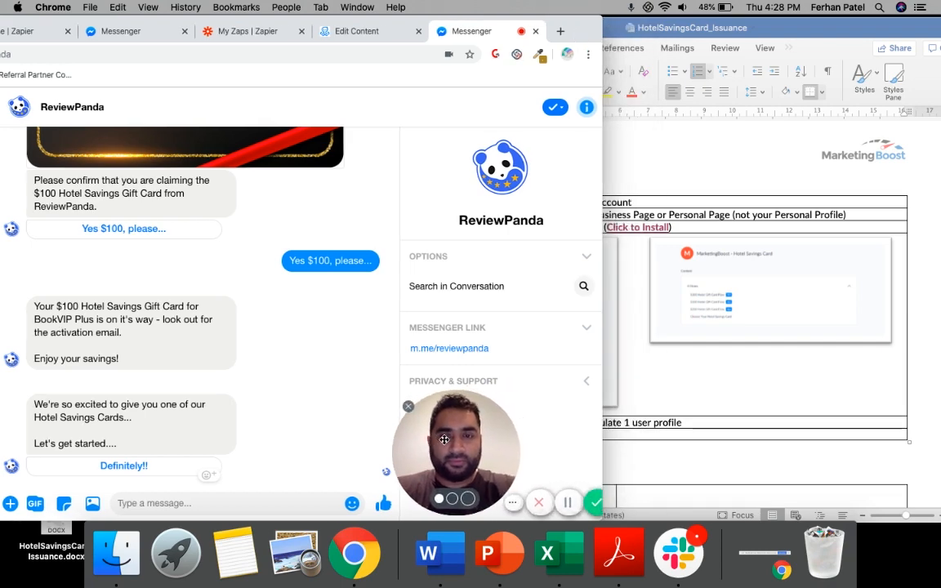
scroll(311, 423, "up", 5)
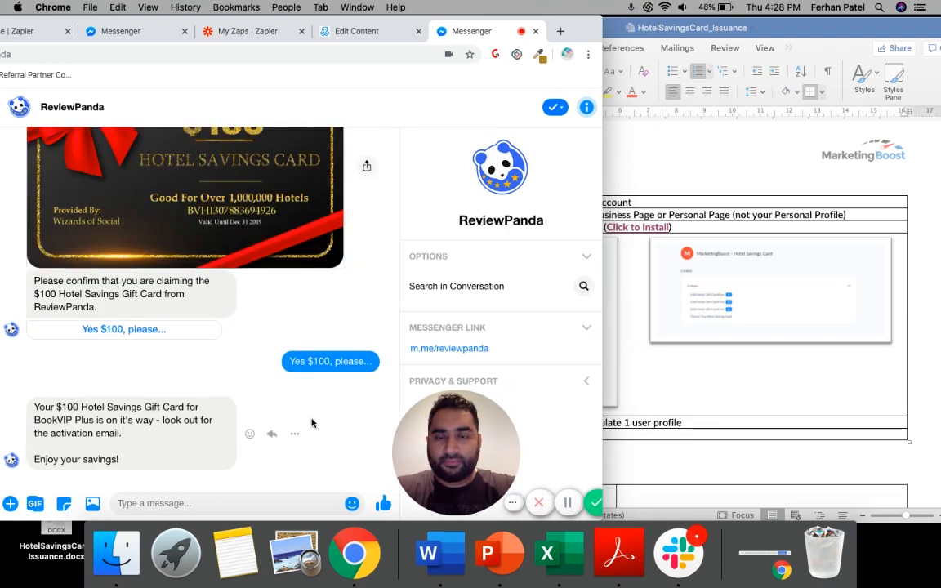
scroll(311, 422, "down", 5)
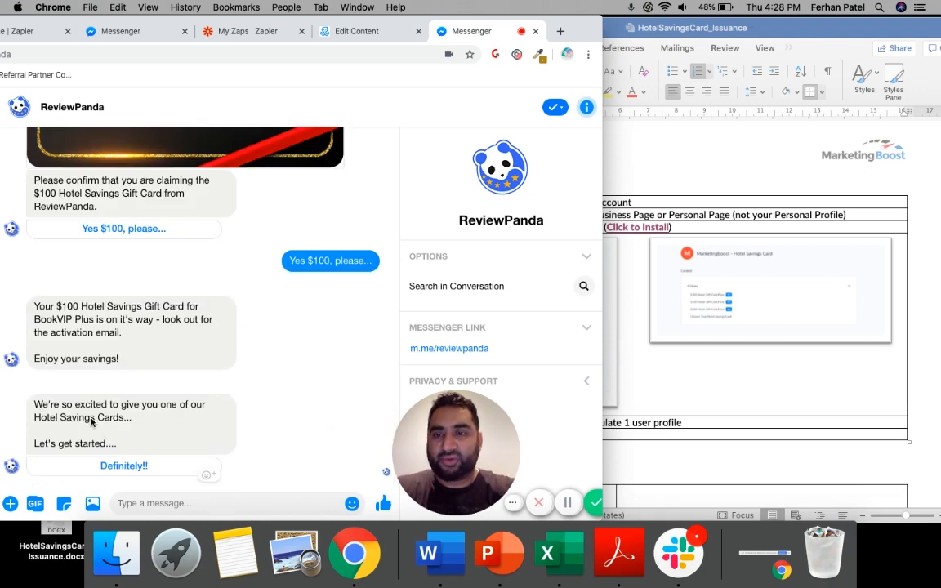
Reply "Definitely!!" to the savings card offer and send the recipient's email address in the chat
left_click(125, 467)
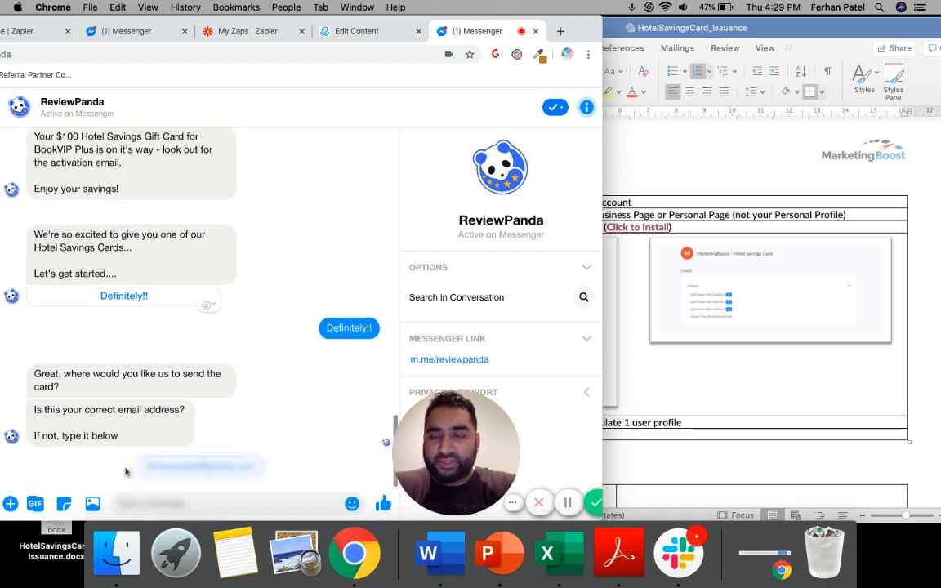
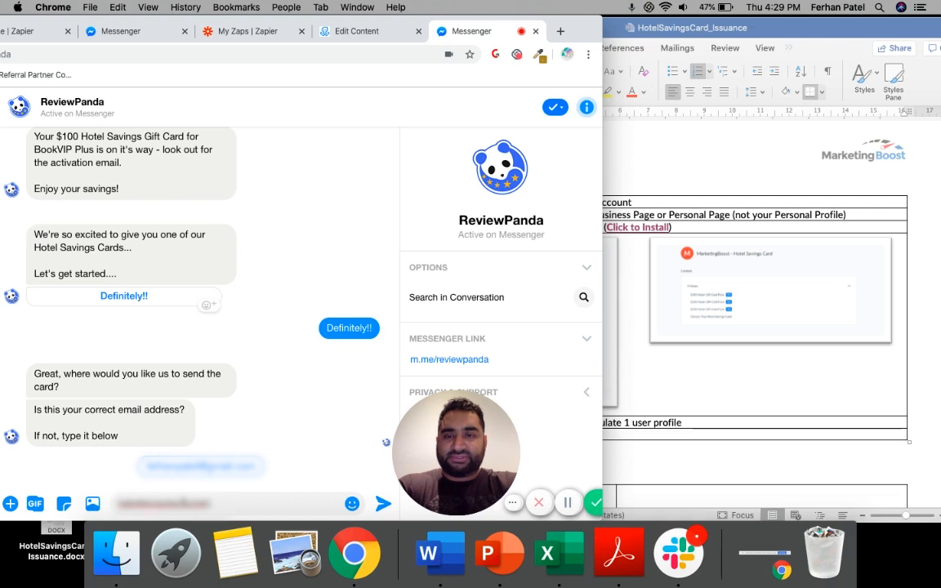
key("Return")
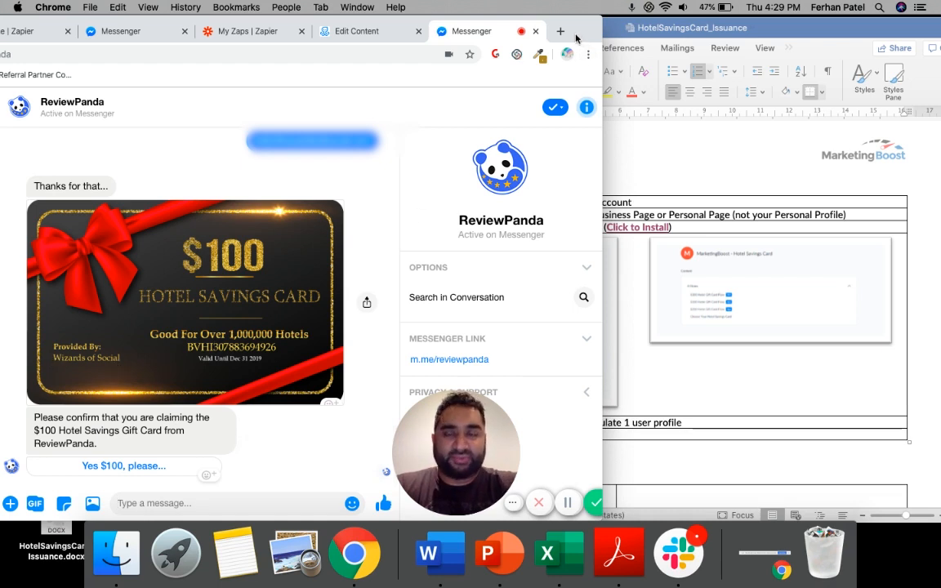
Highlight the claim confirmation message and confirm the gift card with "Yes $100, please..."
left_click_drag(576, 39, 604, 38)
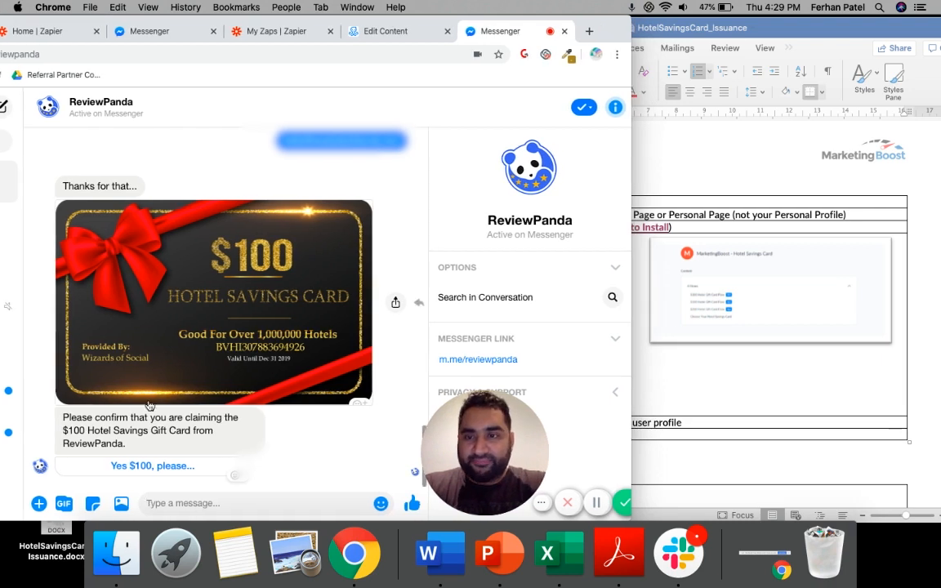
triple_click(70, 420)
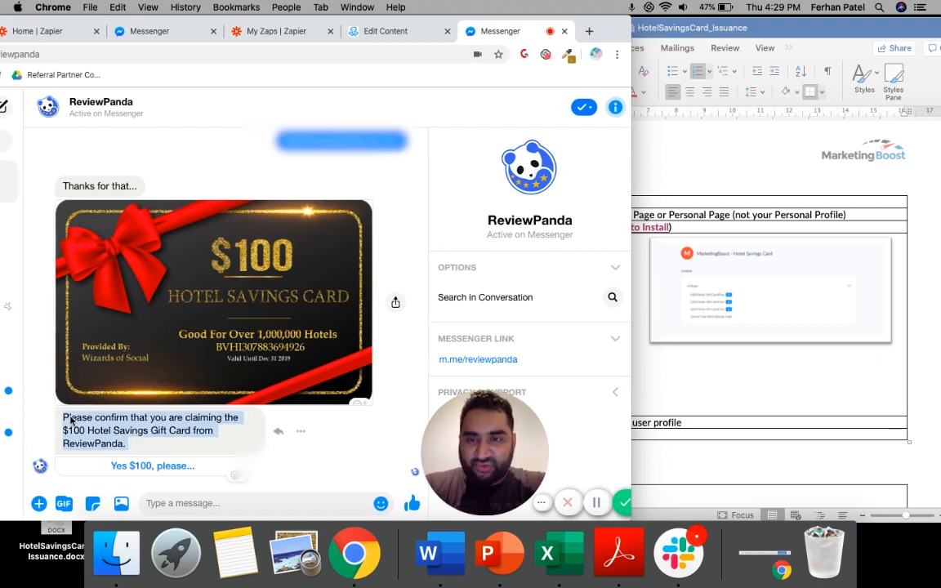
left_click(142, 449)
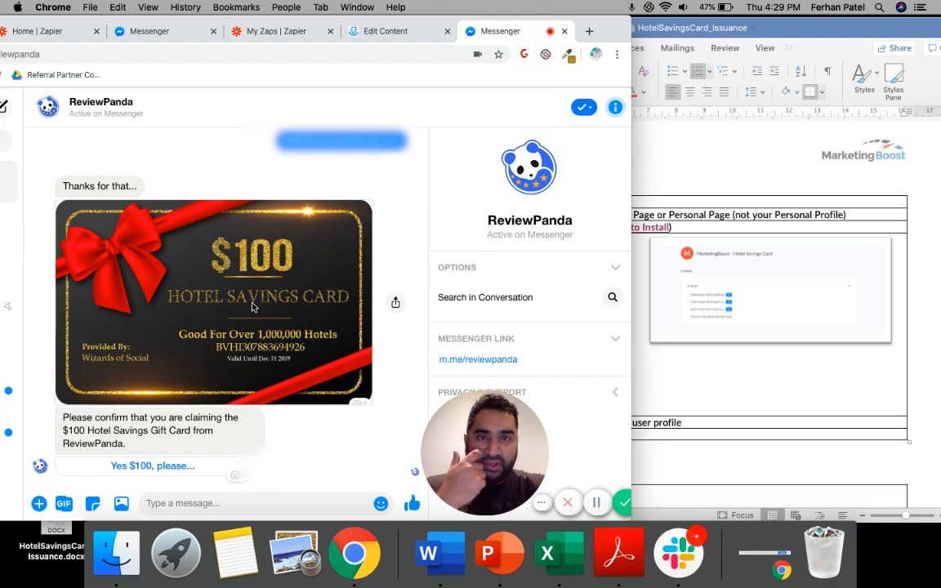
left_click(137, 467)
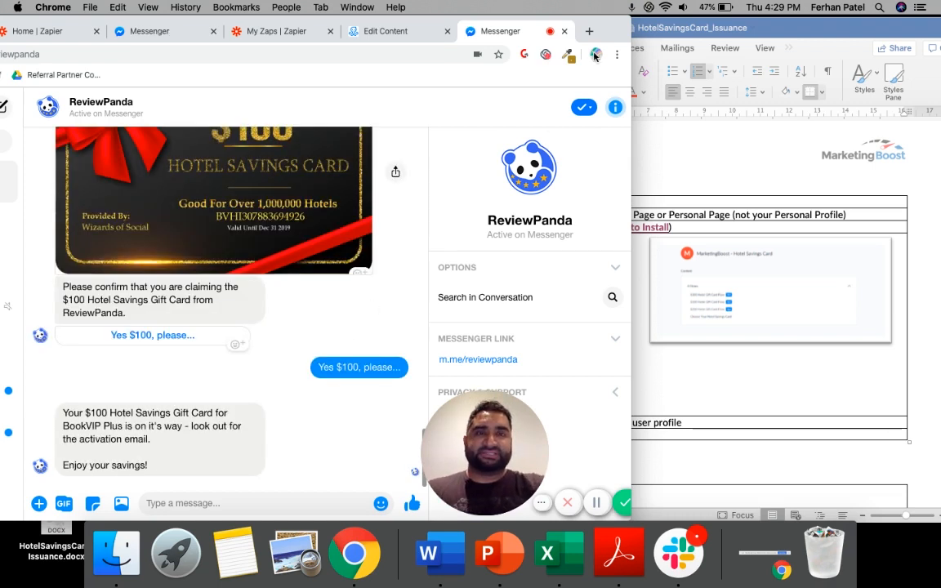
Revisit the ManyChat flow editor, return to the Word guide and go on to Step 3: Setup Zapier
left_click_drag(613, 30, 657, 32)
left_click(445, 34)
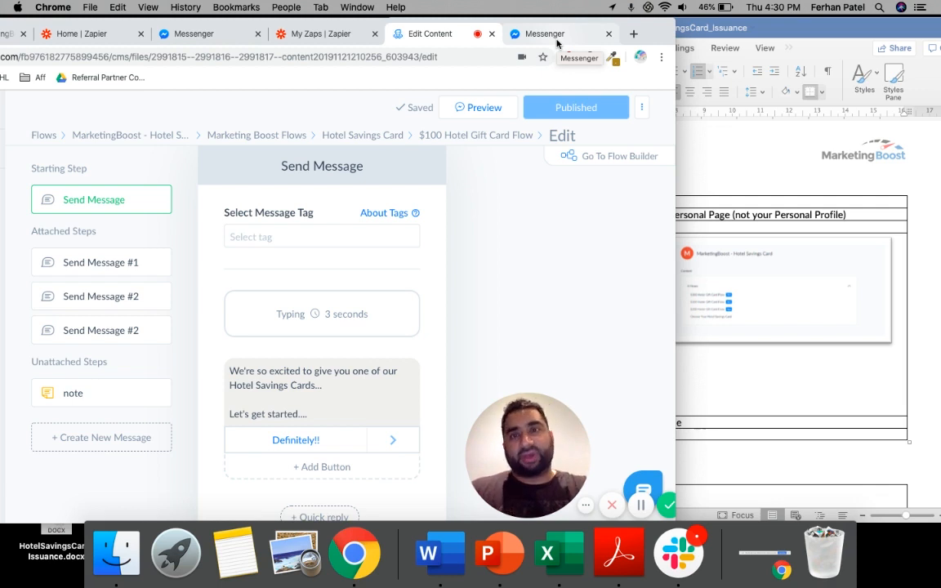
left_click_drag(648, 34, 681, 34)
left_click(826, 270)
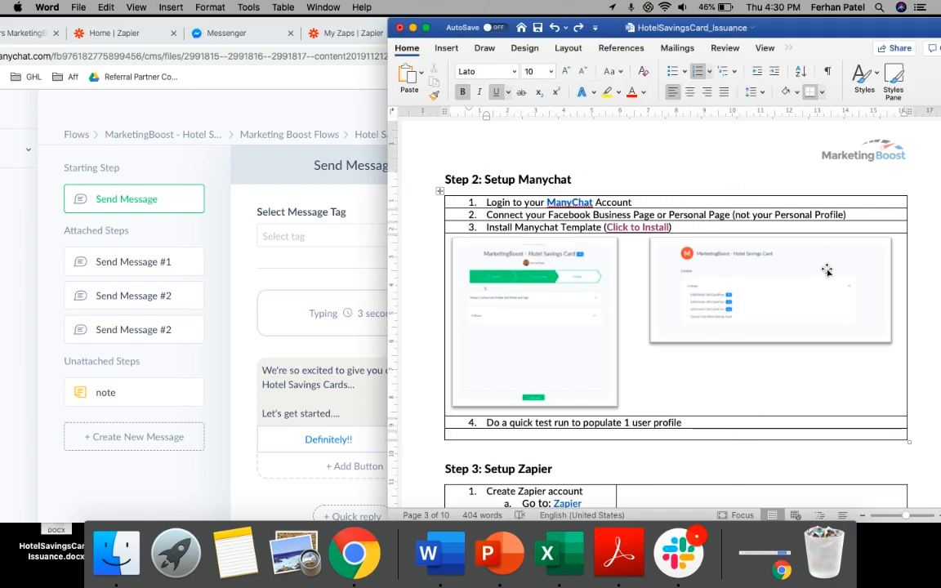
scroll(826, 270, "down", 5)
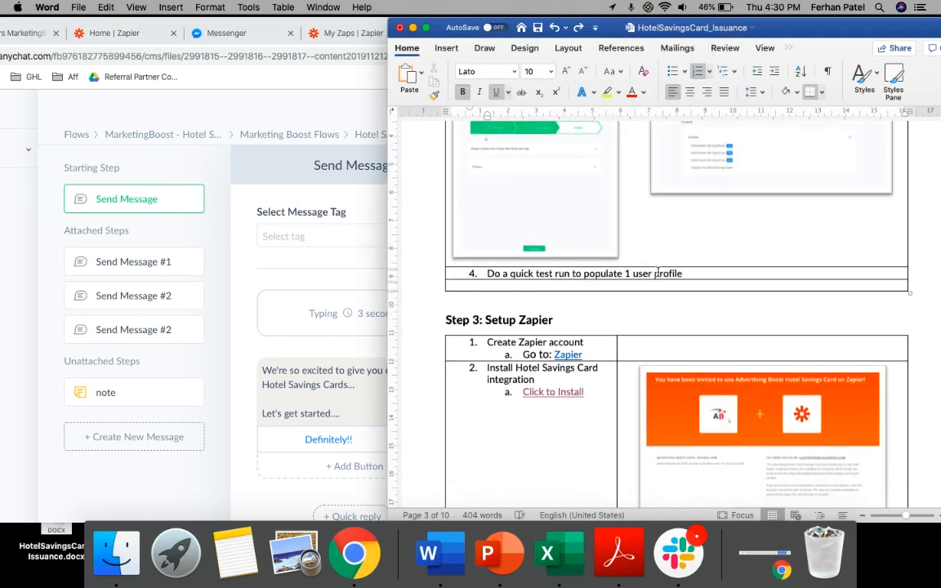
Find the Hotel Savings Card integration item under Step 3 of the Word guide and open its "Click to Install" link
scroll(658, 274, "down", 7)
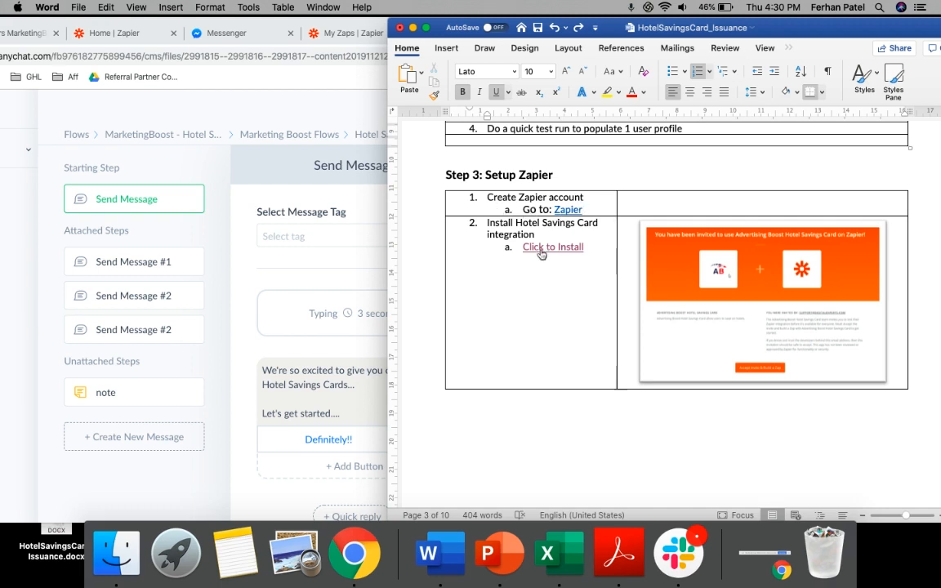
left_click_drag(486, 197, 564, 302)
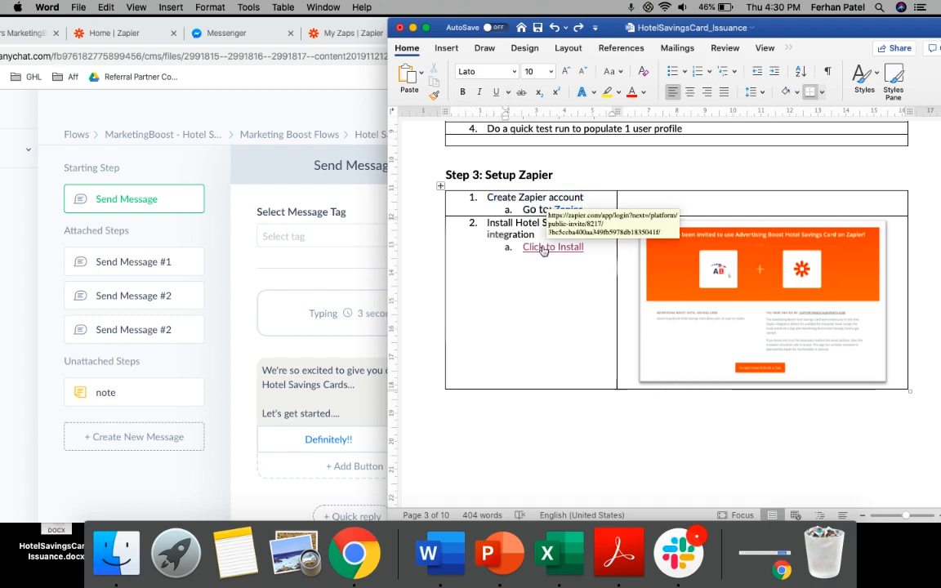
left_click(543, 250)
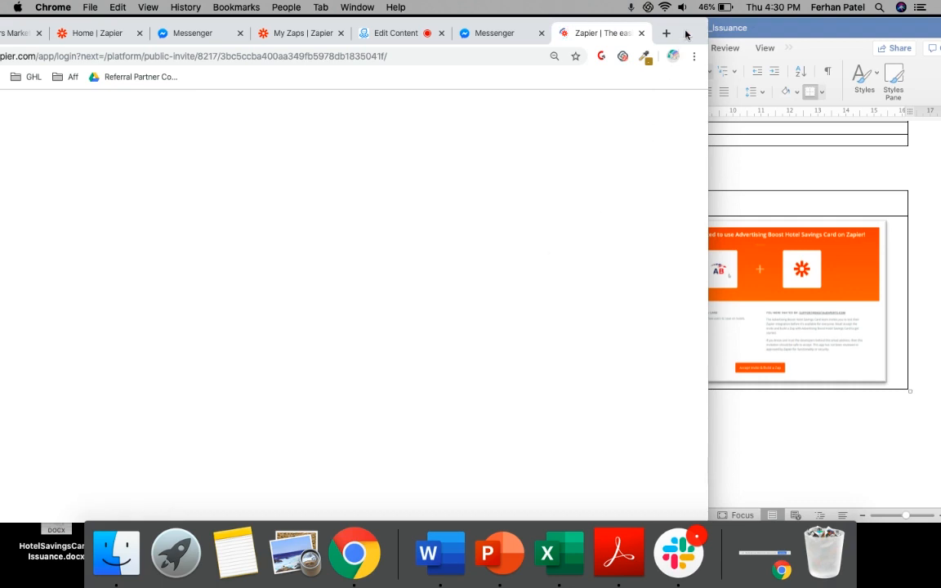
Bring the whole Zapier login page into view and log in with the first listed Google account
left_click_drag(695, 29, 817, 30)
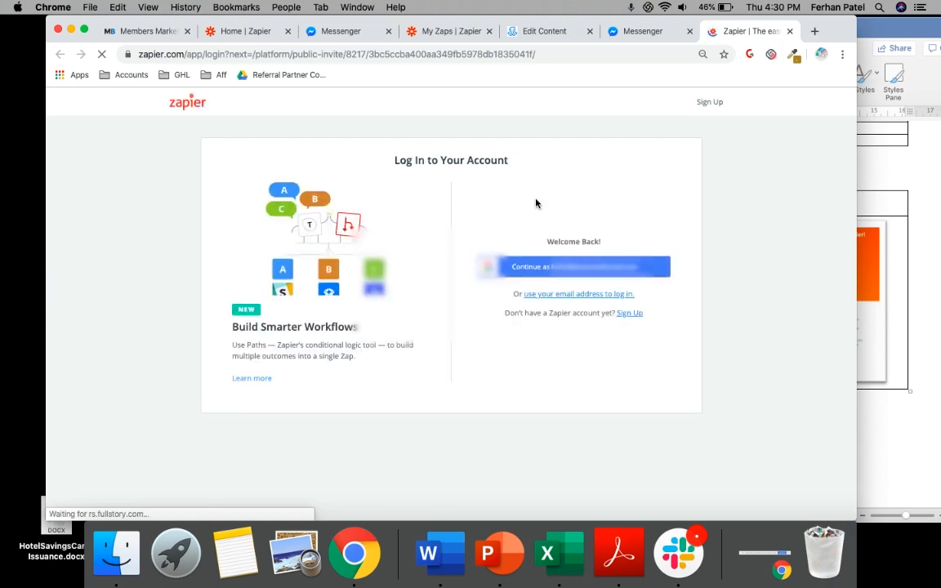
left_click(558, 271)
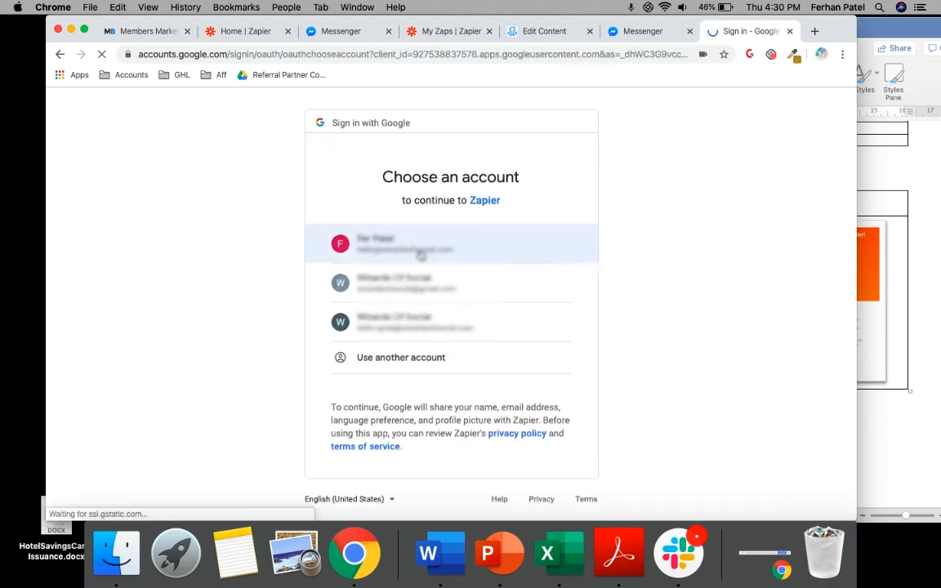
left_click(419, 250)
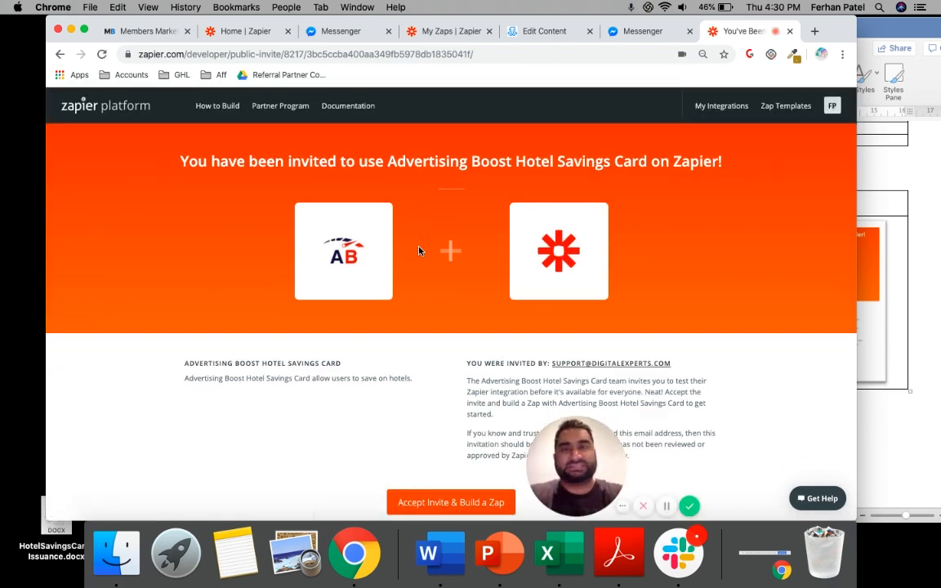
Review the Advertising Boost Hotel Savings Card invitation and accept it to build a Zap
scroll(544, 321, "down", 3)
scroll(544, 321, "down", 3)
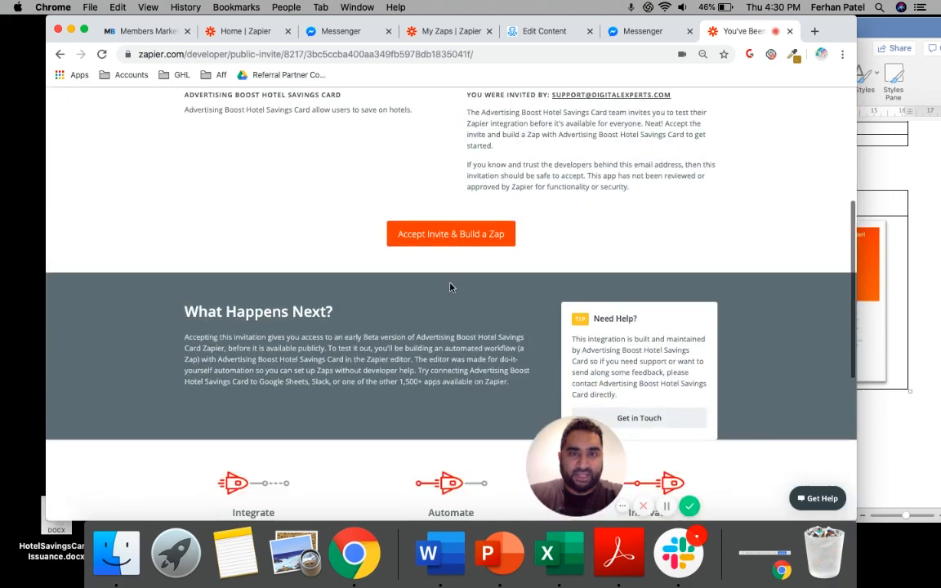
left_click(464, 238)
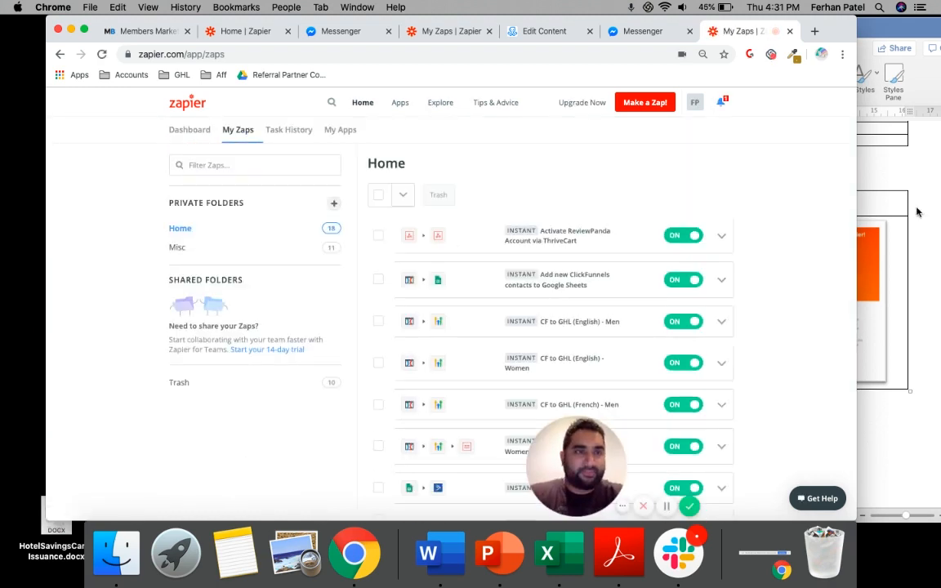
Return to the Word guide and read the opening instructions of Step 4: Connect Manychat to MarketingBoost via Zapier
left_click(940, 230)
scroll(693, 250, "down", 5)
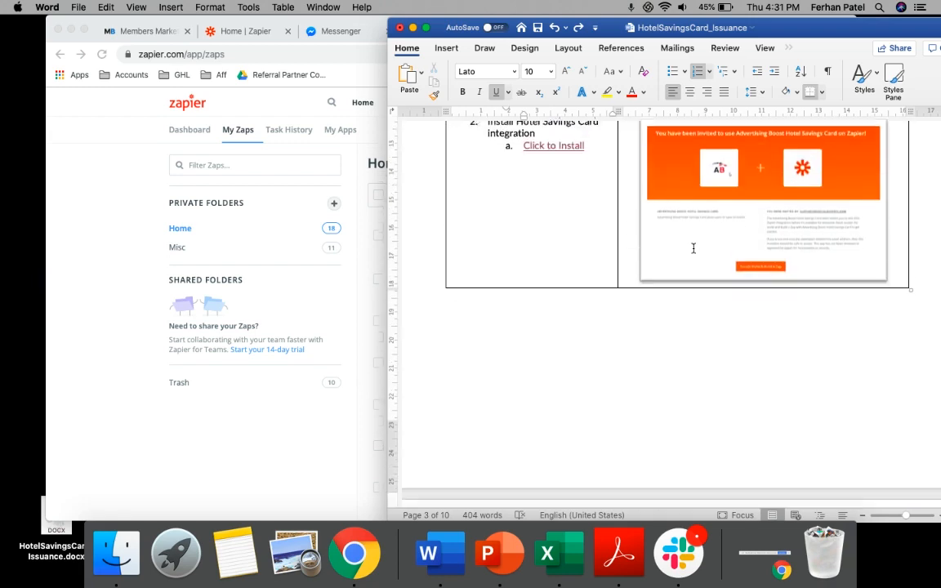
scroll(693, 250, "down", 10)
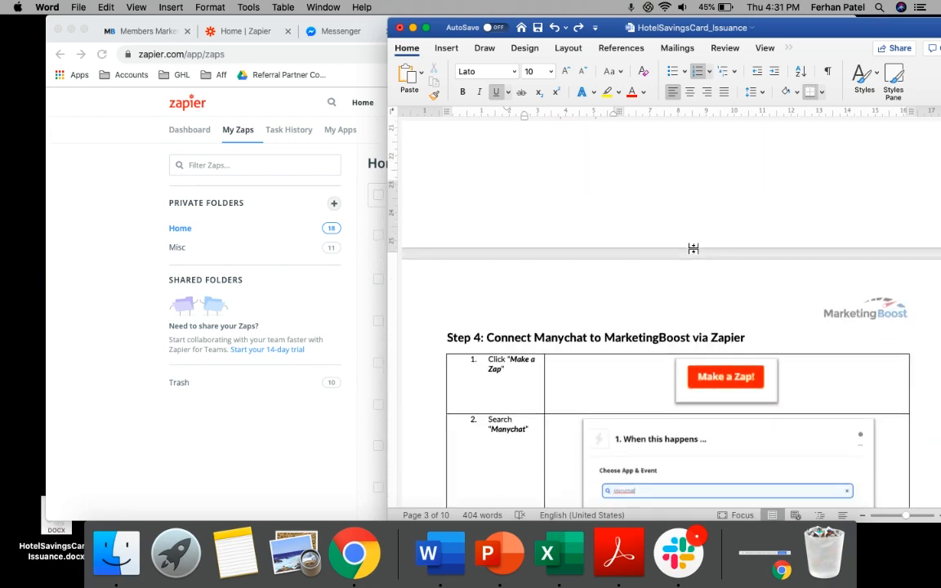
scroll(693, 247, "down", 2)
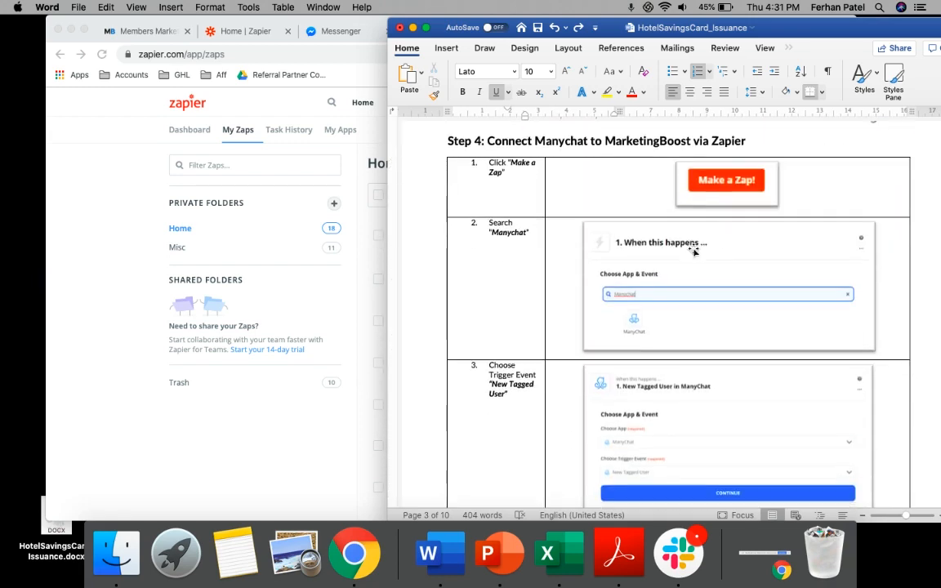
Switch back to Zapier, start a new Zap, search for "Man" and choose ManyChat as the trigger app
left_click(324, 452)
left_click(939, 281)
left_click(242, 396)
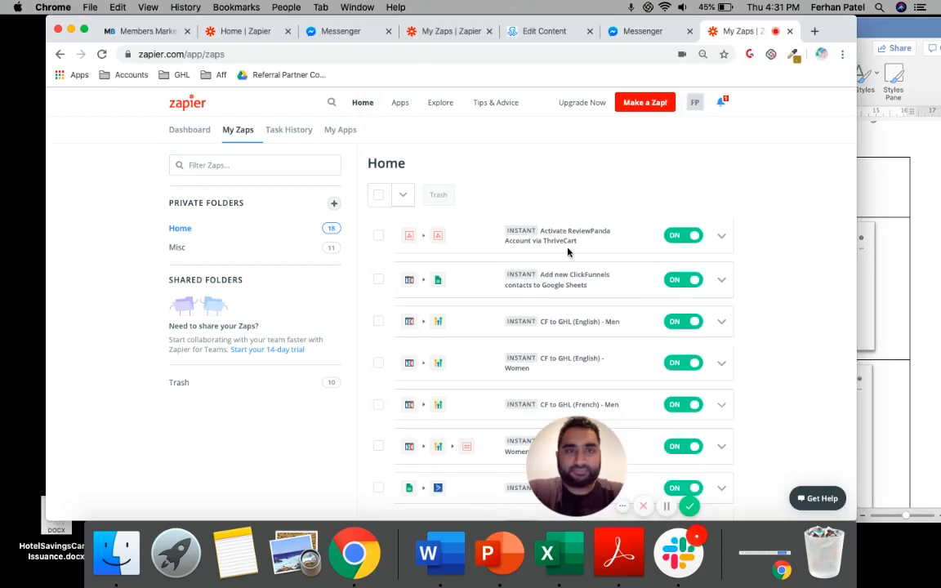
left_click(653, 106)
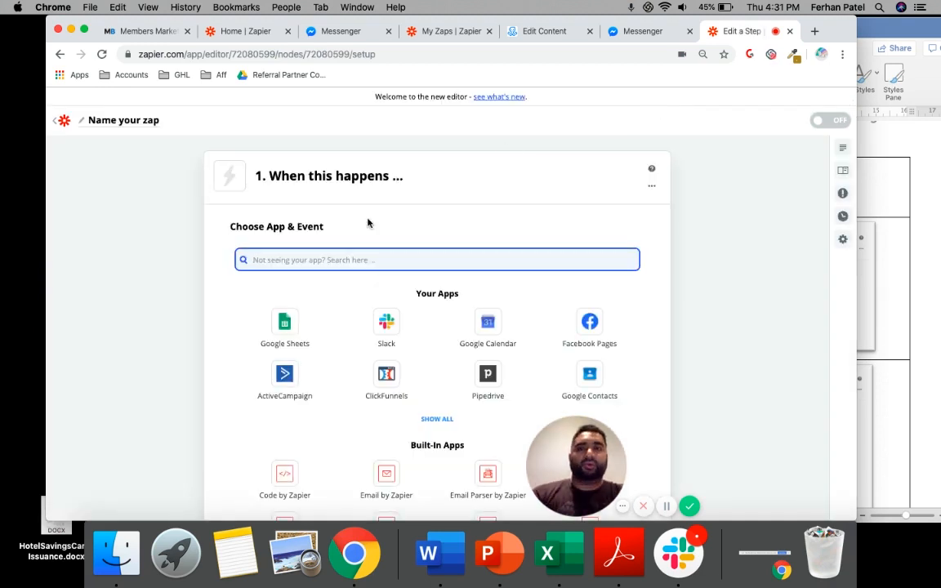
type("Man")
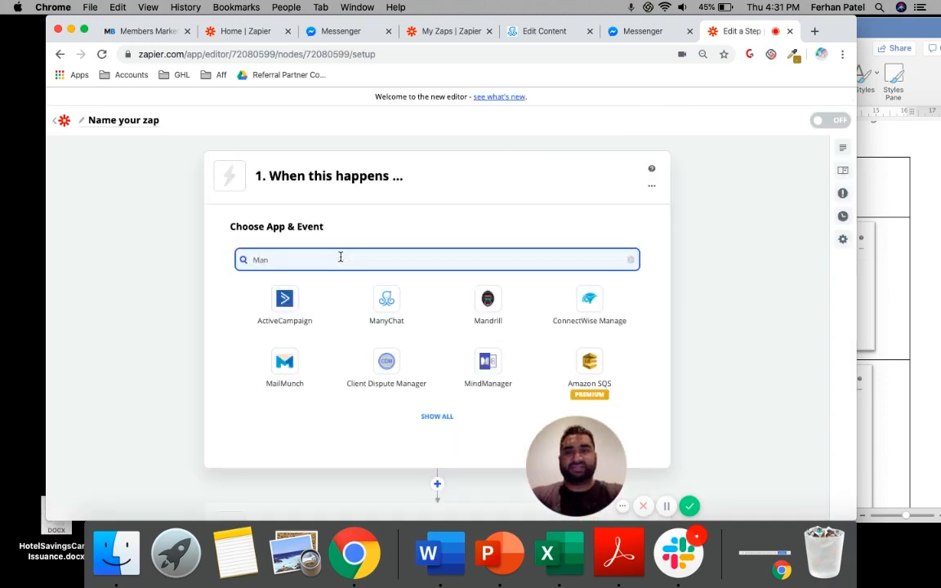
left_click(387, 304)
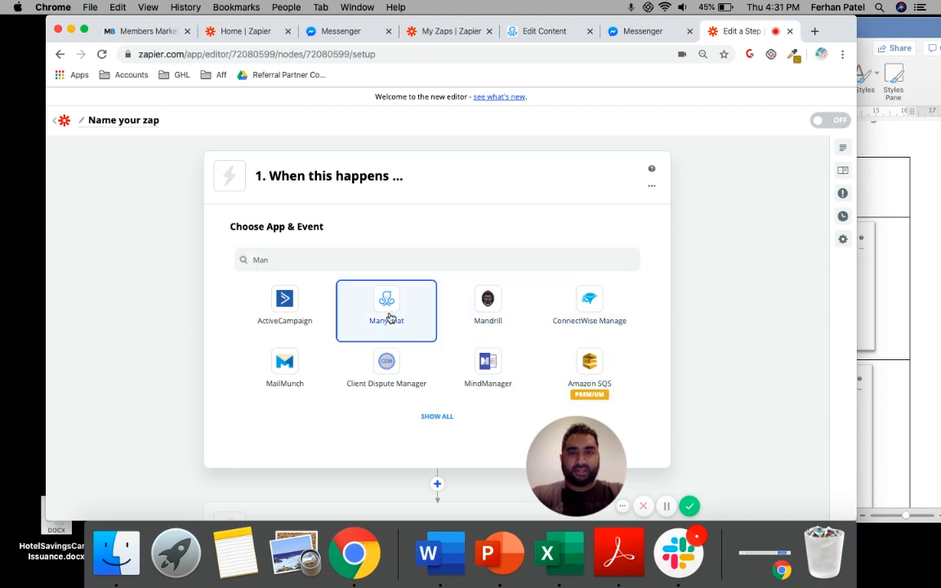
Arrange the Word guide and a narrowed Zapier browser window side by side so both can be read
left_click(936, 231)
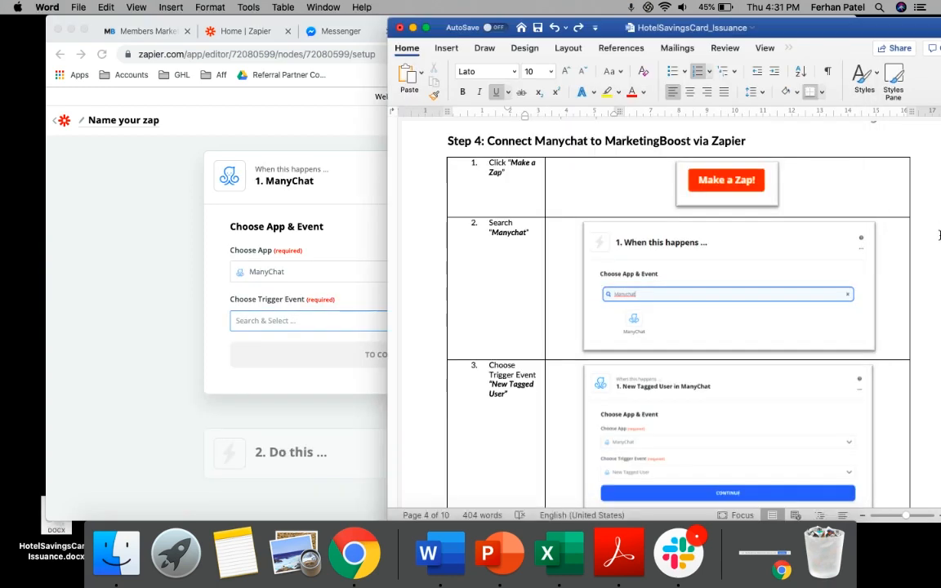
scroll(787, 267, "down", 3)
left_click_drag(707, 31, 773, 28)
left_click(414, 131)
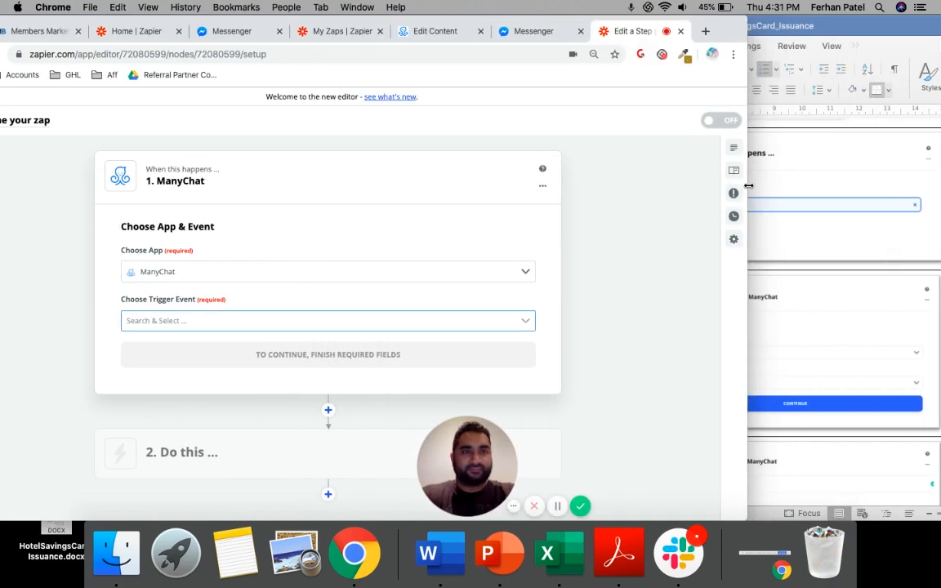
left_click_drag(747, 190, 536, 189)
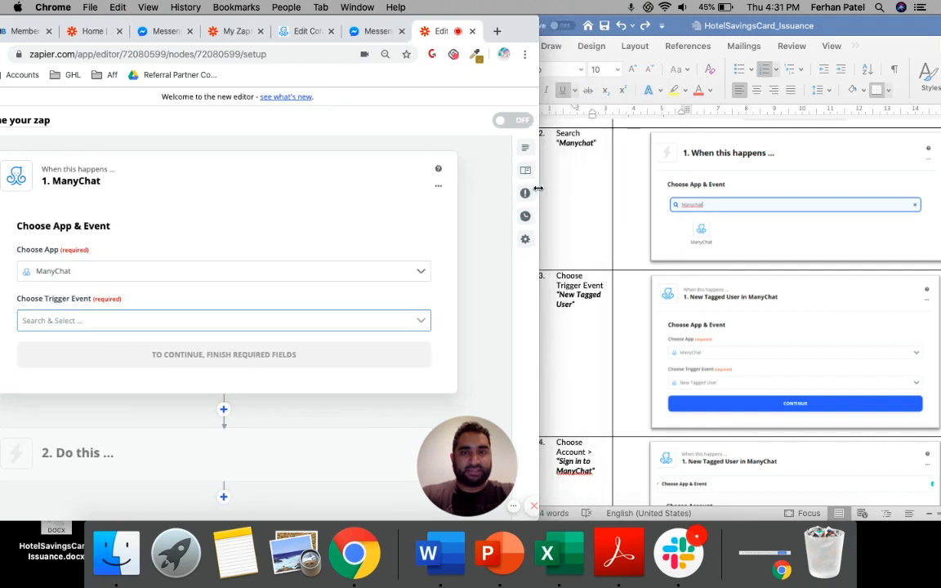
left_click_drag(504, 29, 532, 28)
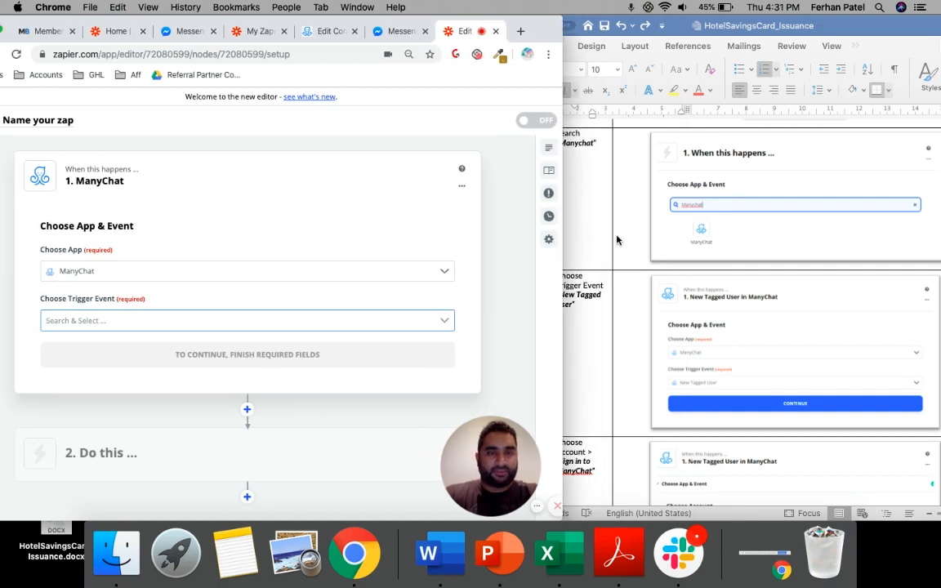
Check the guide's trigger instruction, set the ManyChat trigger event to New Tagged User and continue to the account choice
left_click(626, 172)
scroll(616, 239, "up", 1)
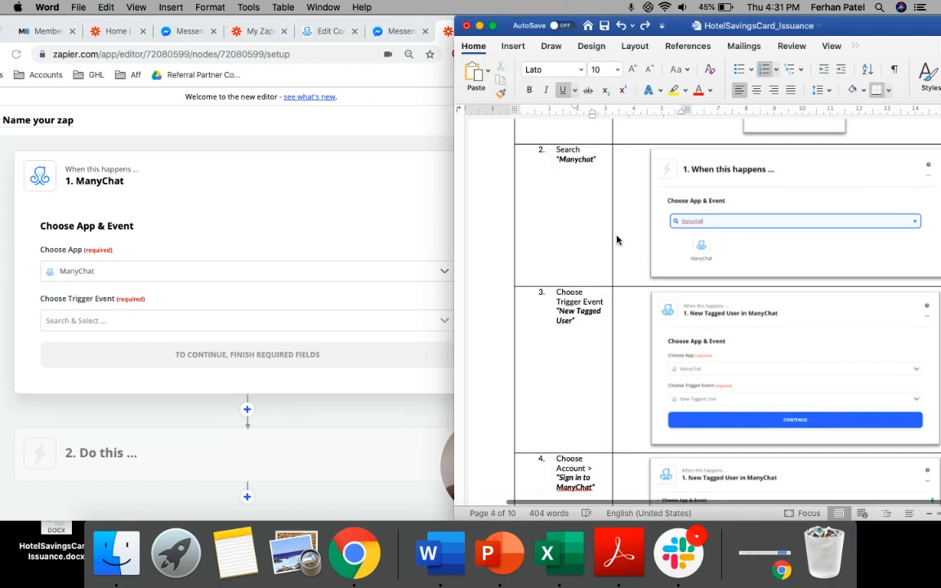
scroll(617, 239, "down", 7)
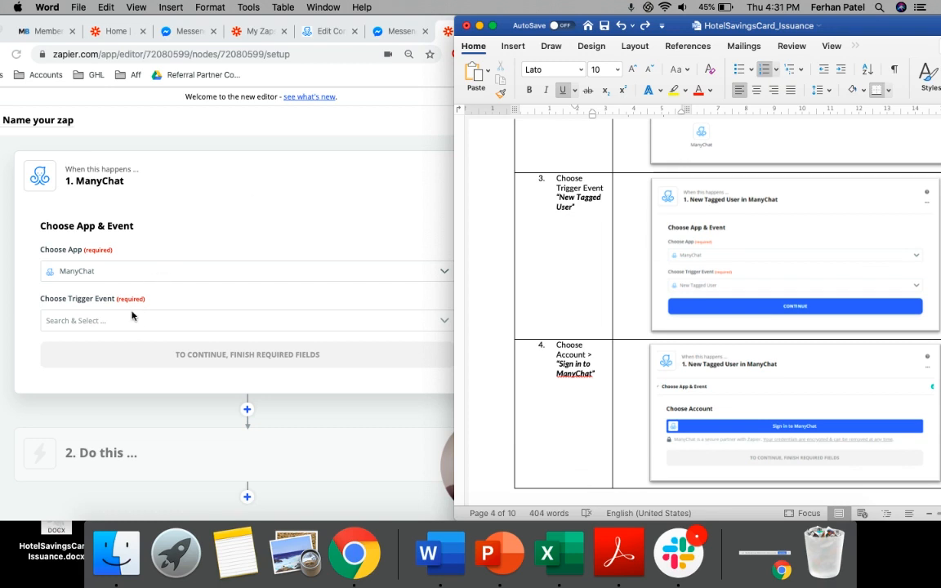
left_click(141, 319)
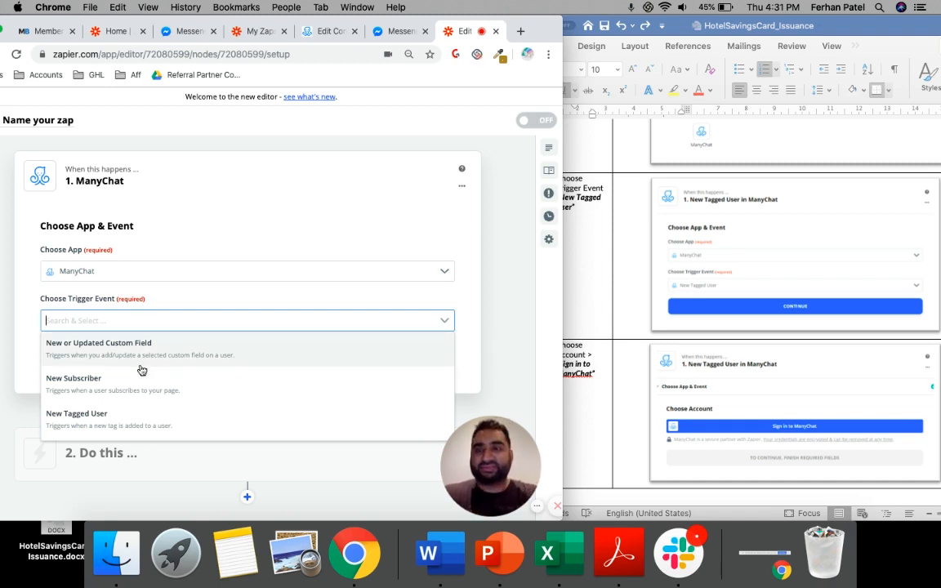
scroll(134, 372, "down", 2)
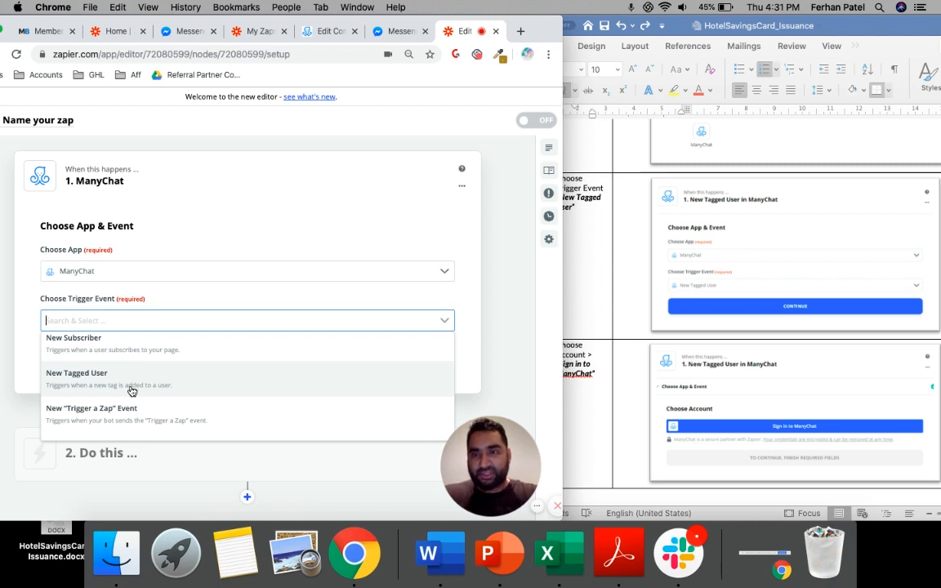
left_click(131, 390)
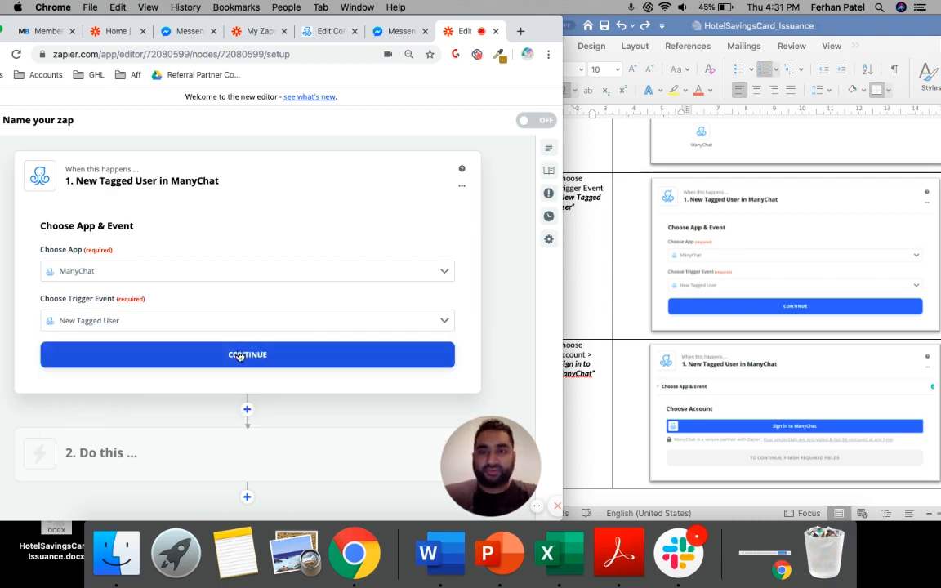
left_click(240, 356)
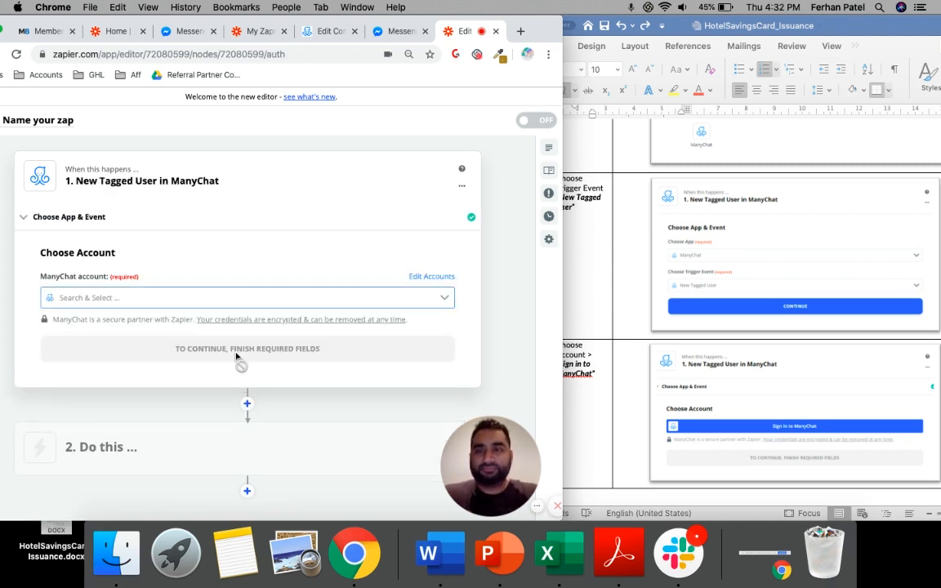
Select ManyChat Wizards of Social as the trigger's ManyChat account and continue
left_click(185, 298)
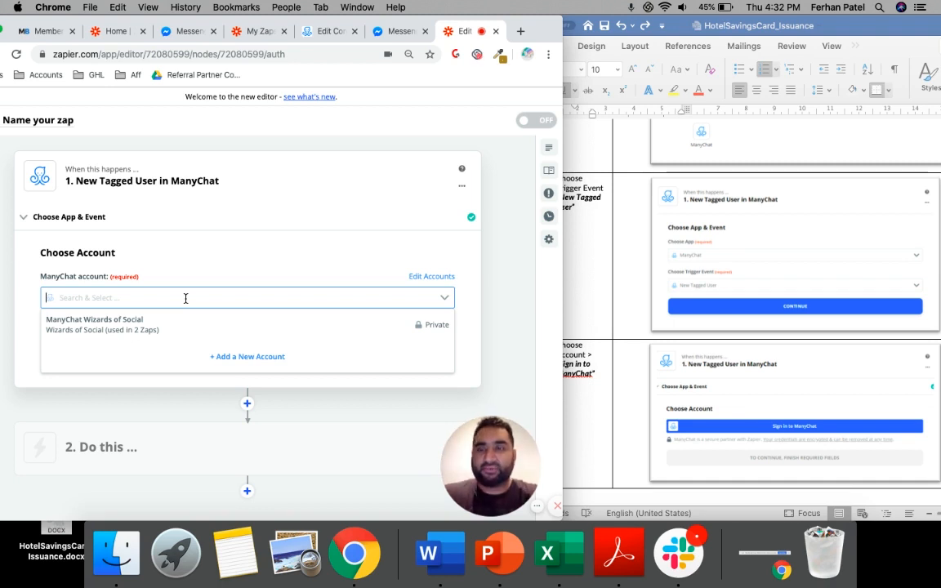
left_click(135, 331)
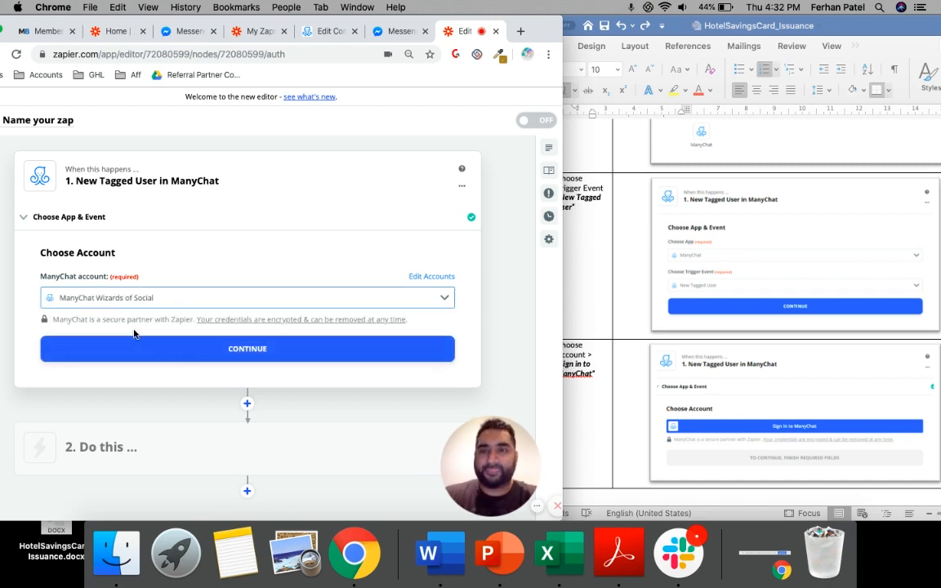
left_click(212, 350)
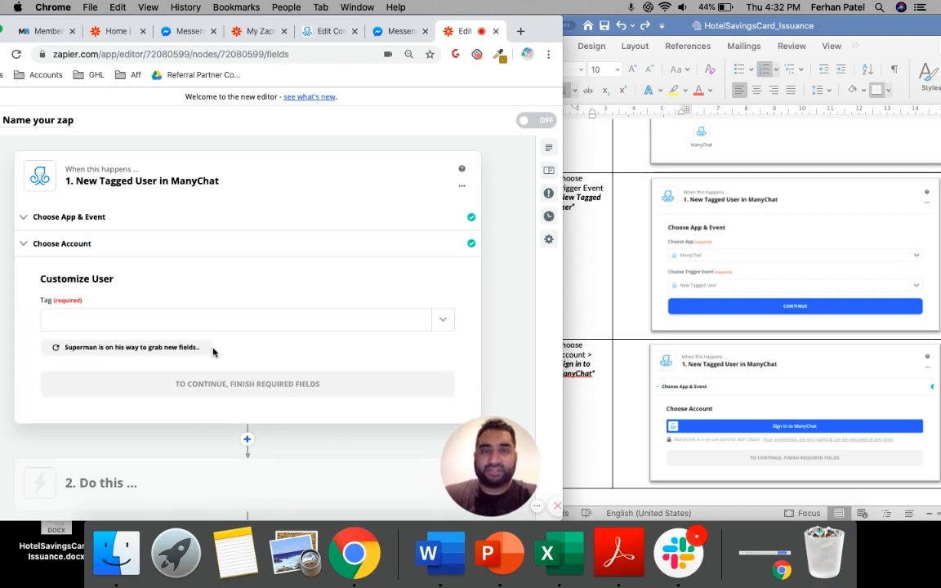
Look up the required tag in the Word guide, select HSC_Issued as the trigger's tag and continue
left_click(587, 362)
scroll(586, 360, "down", 10)
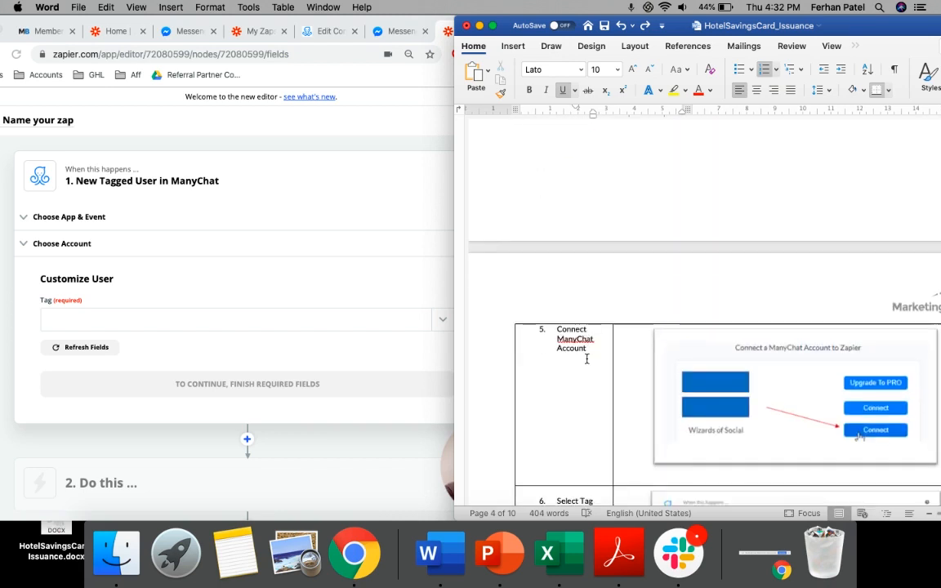
scroll(586, 360, "down", 6)
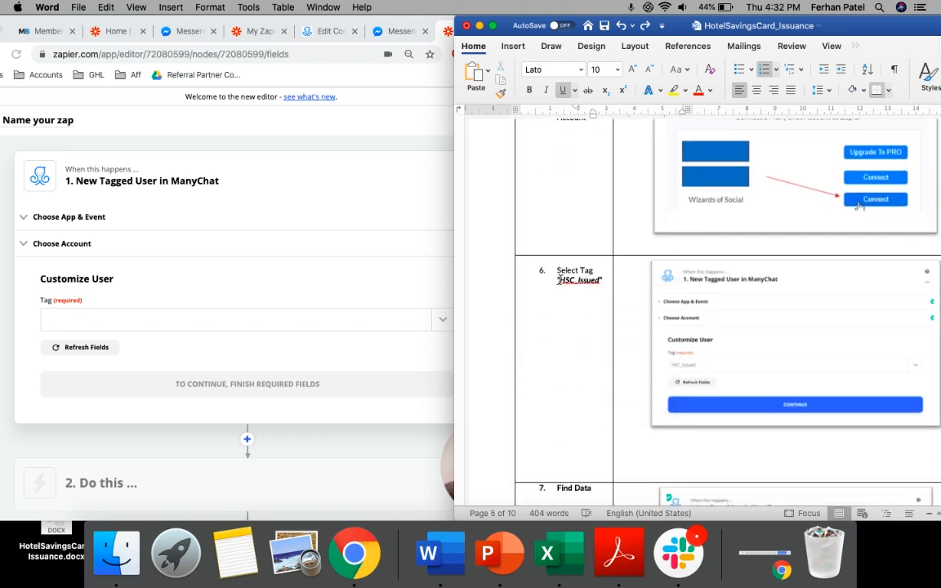
left_click(128, 324)
left_click(139, 325)
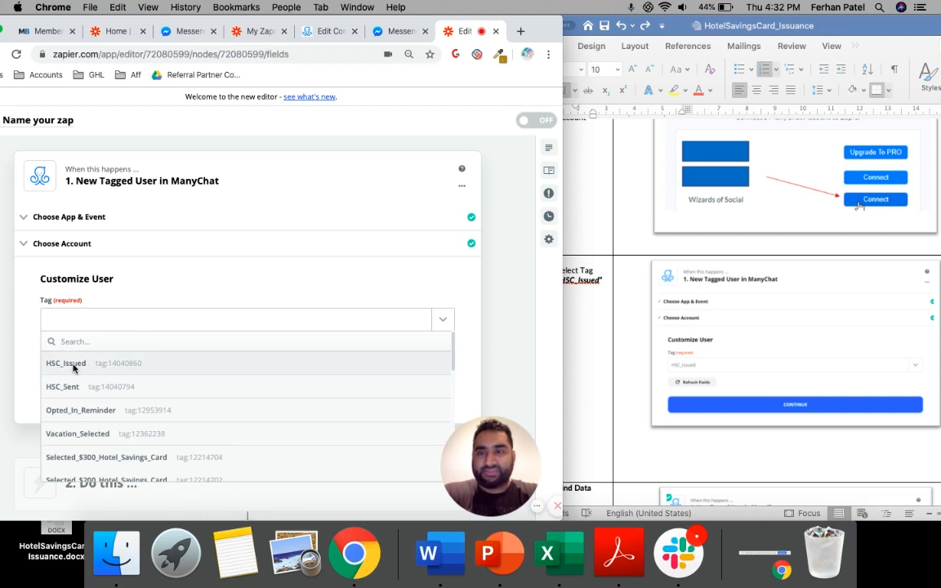
left_click(73, 368)
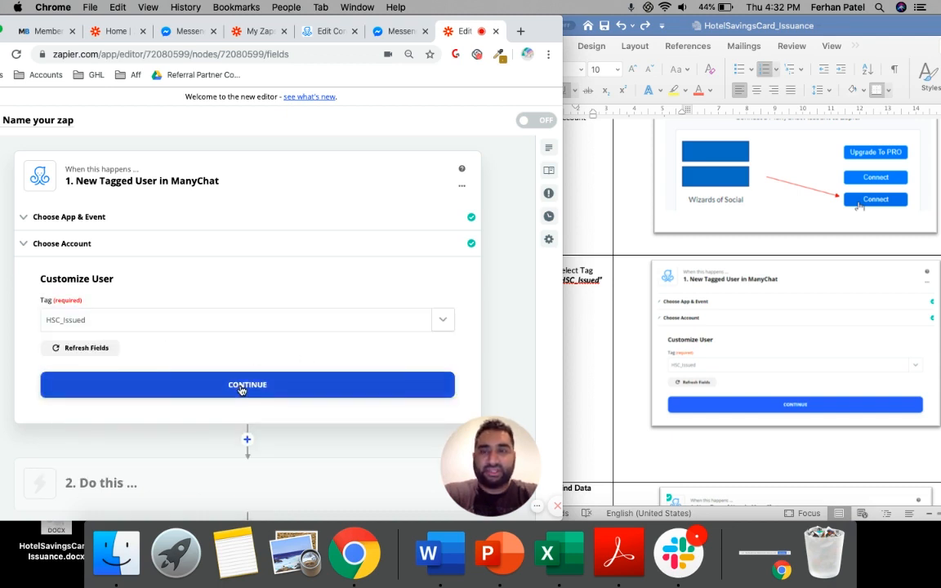
left_click(242, 385)
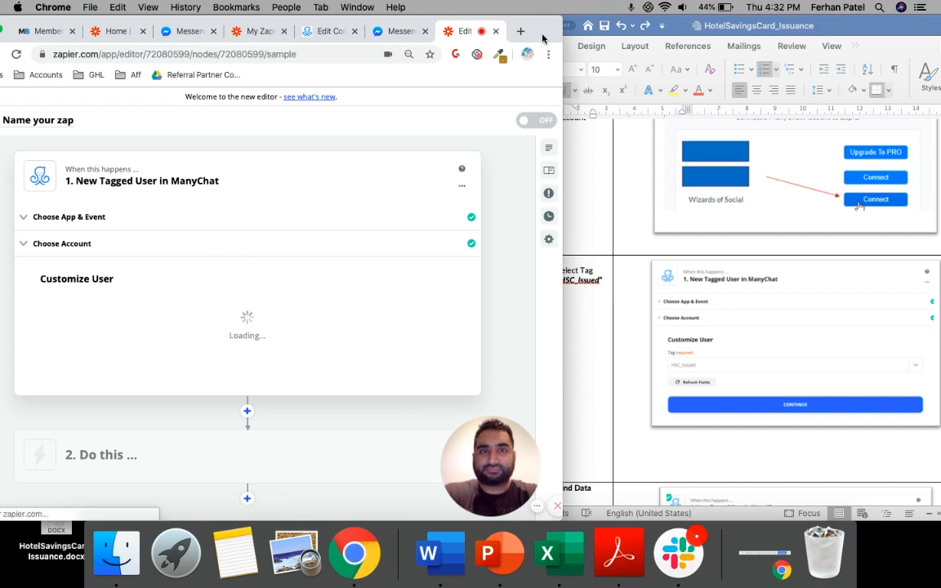
Shift the browser window to show the full Find Data section, then test the ManyChat trigger and review its sample user
left_click_drag(544, 38, 571, 39)
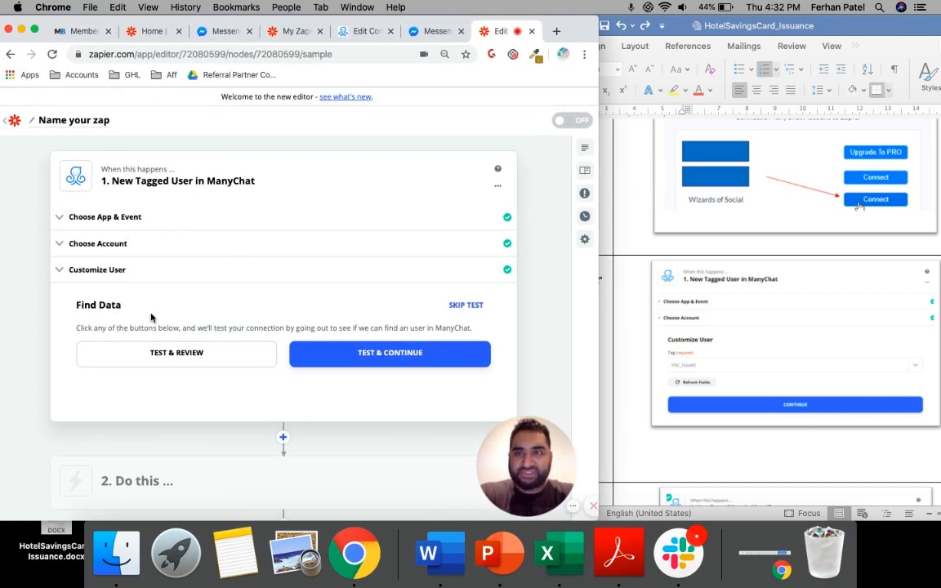
left_click(162, 358)
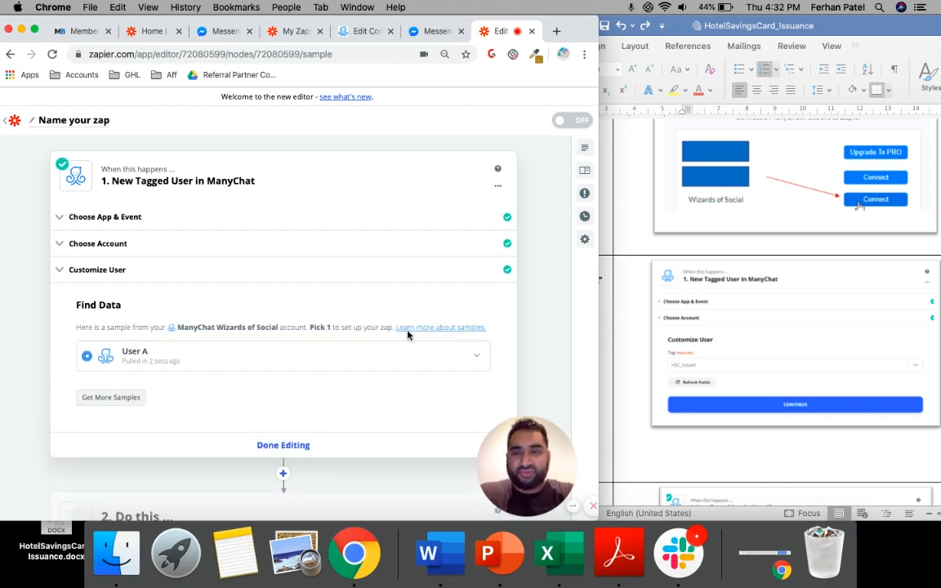
Expand the User A sample and read through its tag, profile and custom field data to the end of the list
left_click(439, 365)
scroll(374, 387, "down", 4)
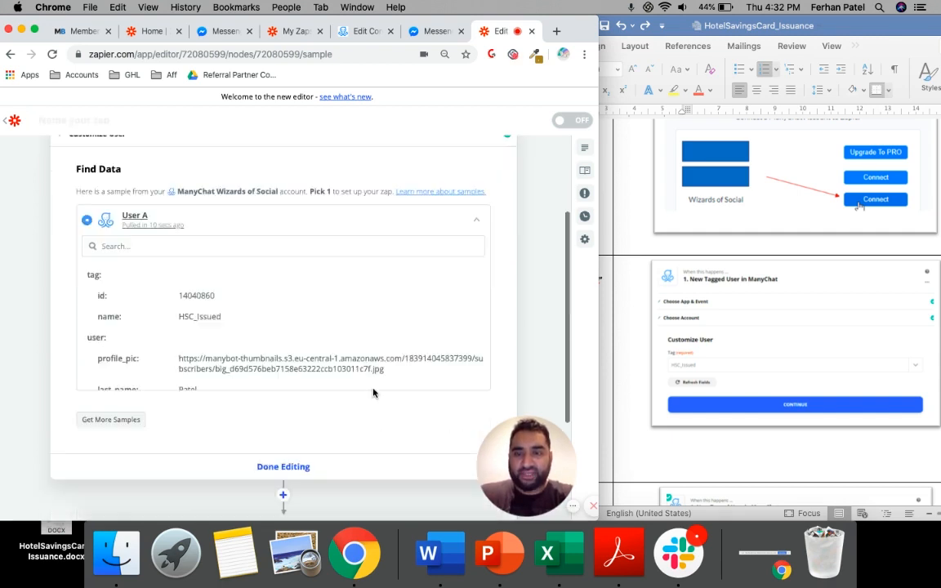
scroll(280, 288, "down", 3)
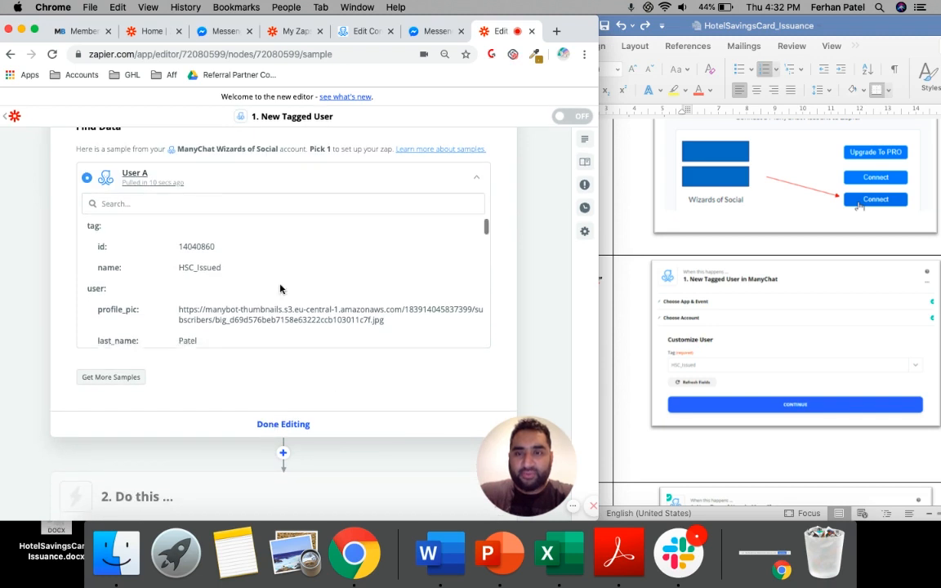
scroll(248, 250, "down", 4)
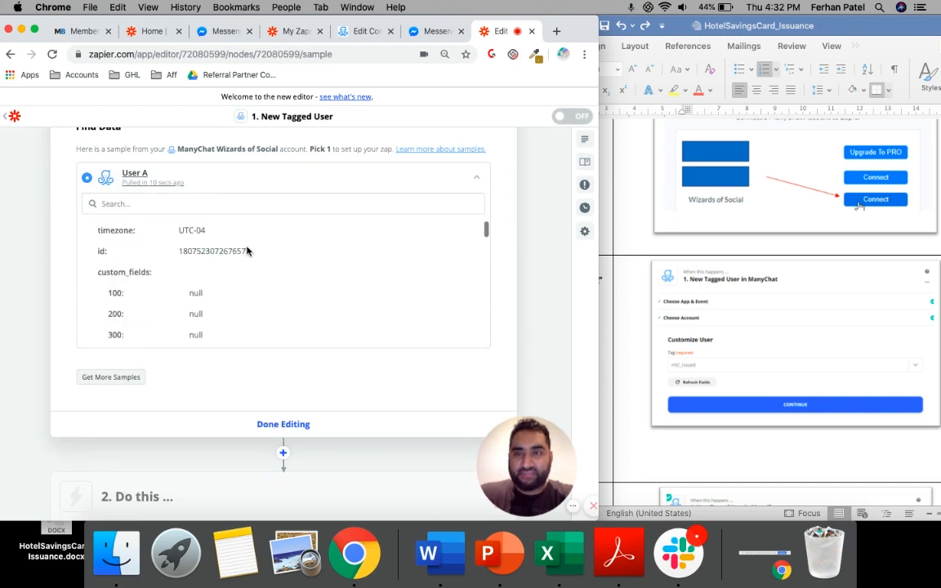
scroll(248, 251, "down", 8)
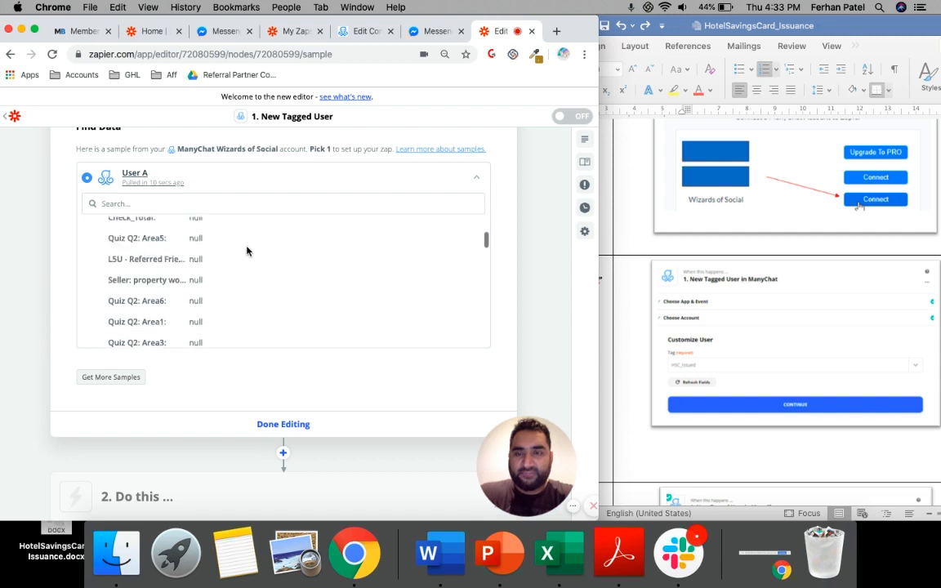
scroll(247, 251, "down", 3)
scroll(247, 250, "down", 4)
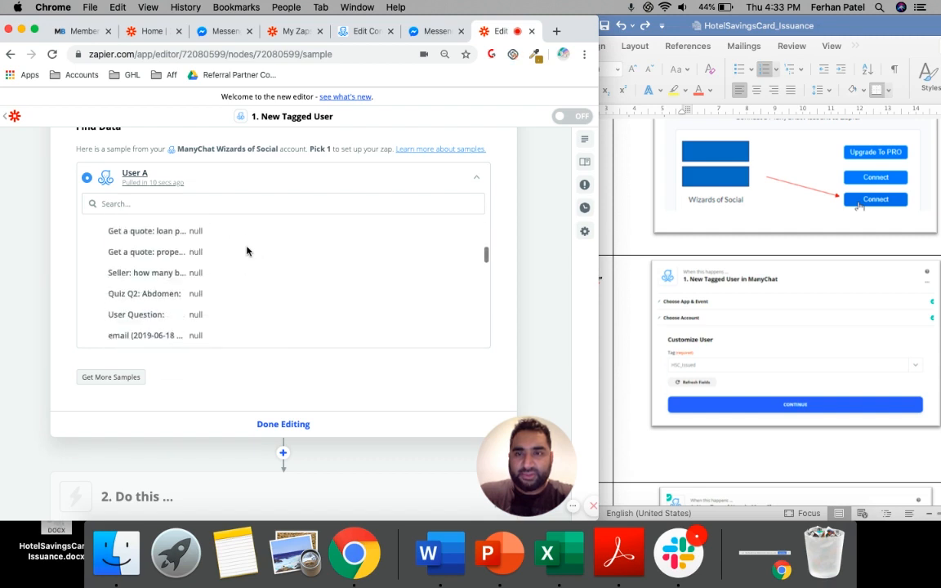
scroll(246, 251, "up", 3)
scroll(247, 250, "down", 8)
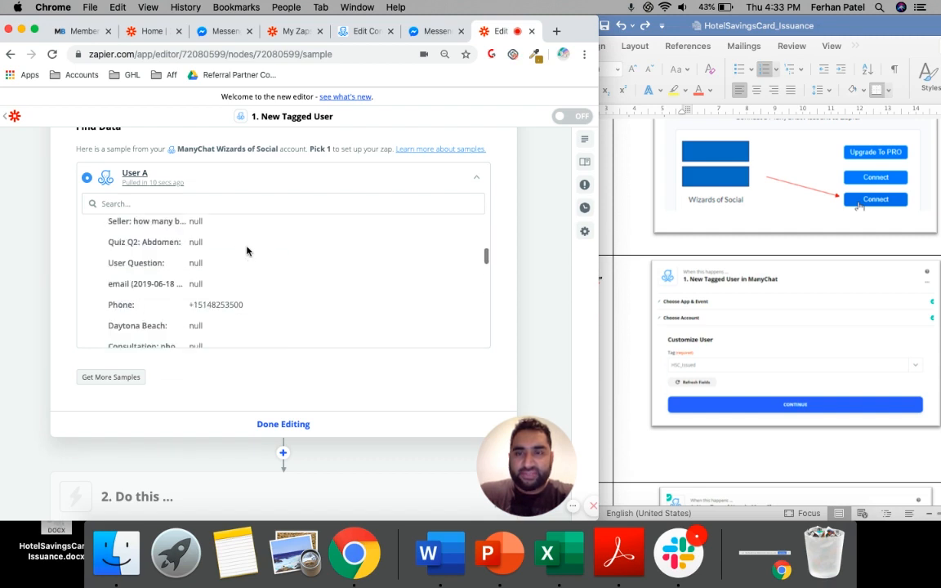
scroll(247, 250, "down", 2)
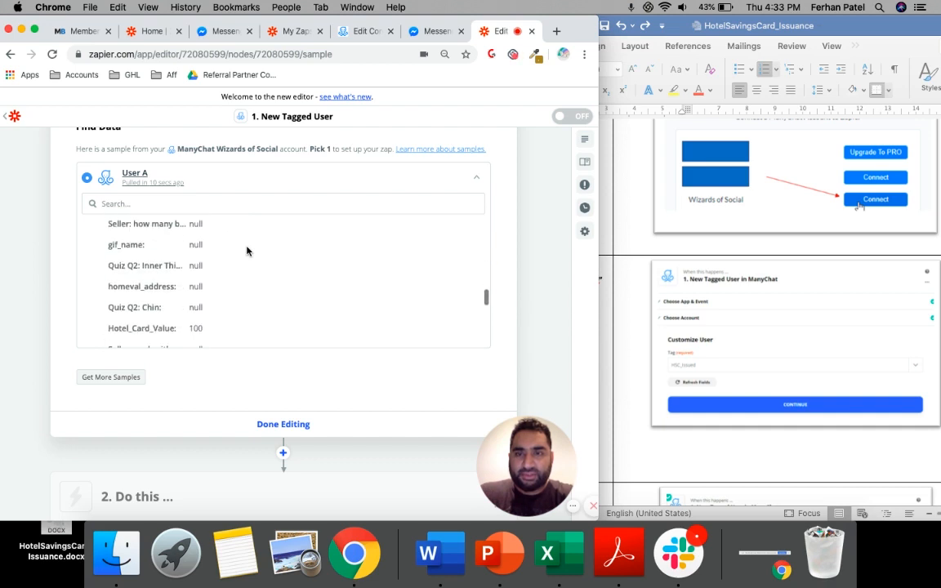
scroll(247, 251, "down", 3)
scroll(247, 250, "up", 4)
scroll(247, 251, "down", 4)
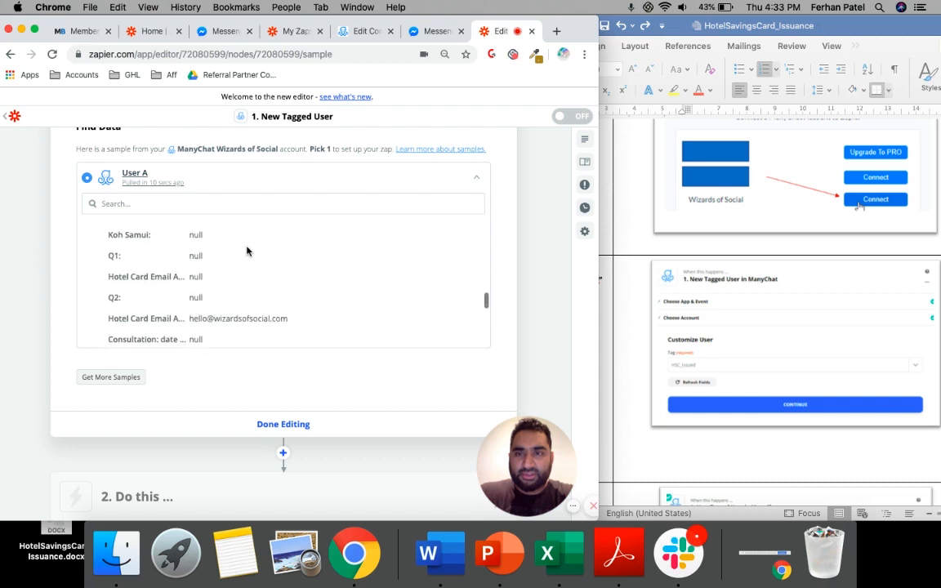
scroll(247, 251, "down", 1)
scroll(246, 251, "down", 2)
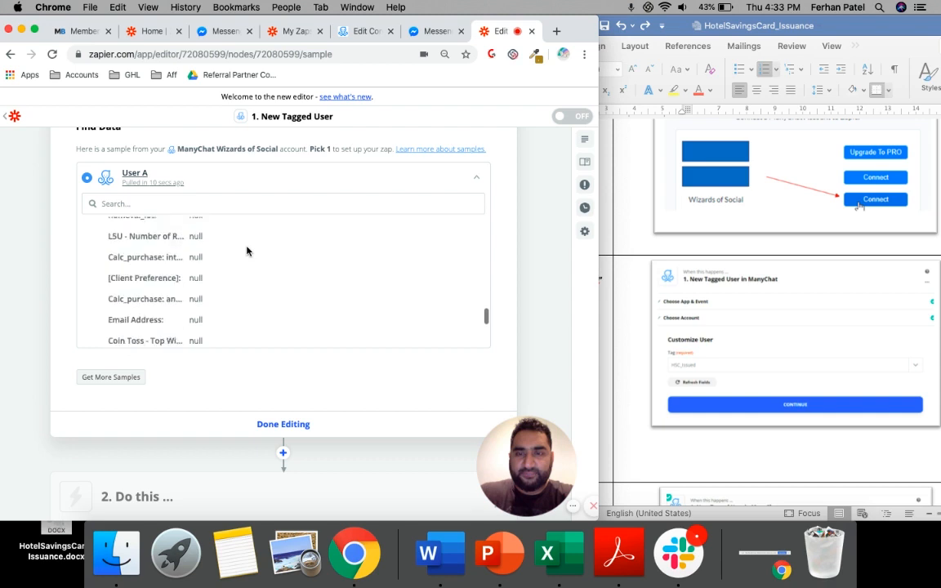
scroll(247, 251, "down", 5)
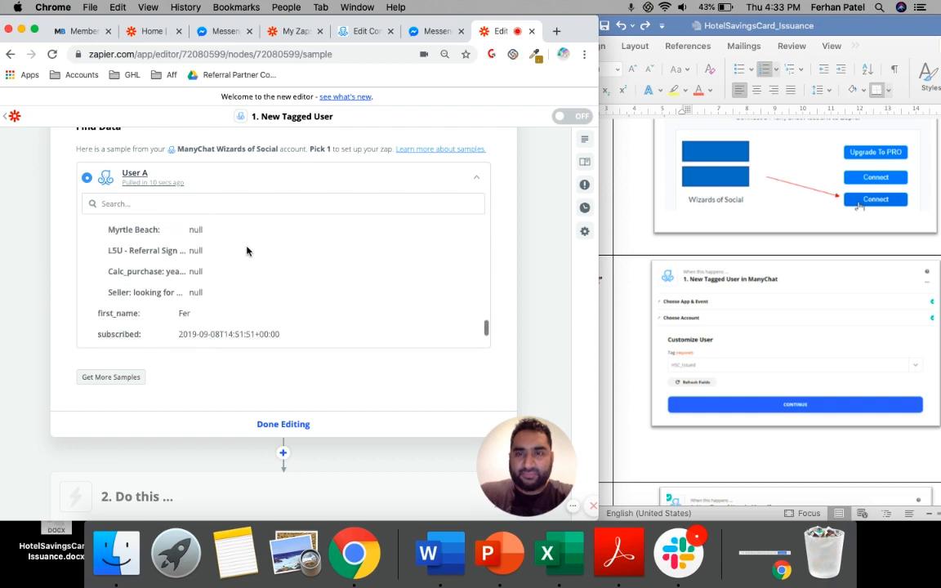
scroll(247, 251, "down", 6)
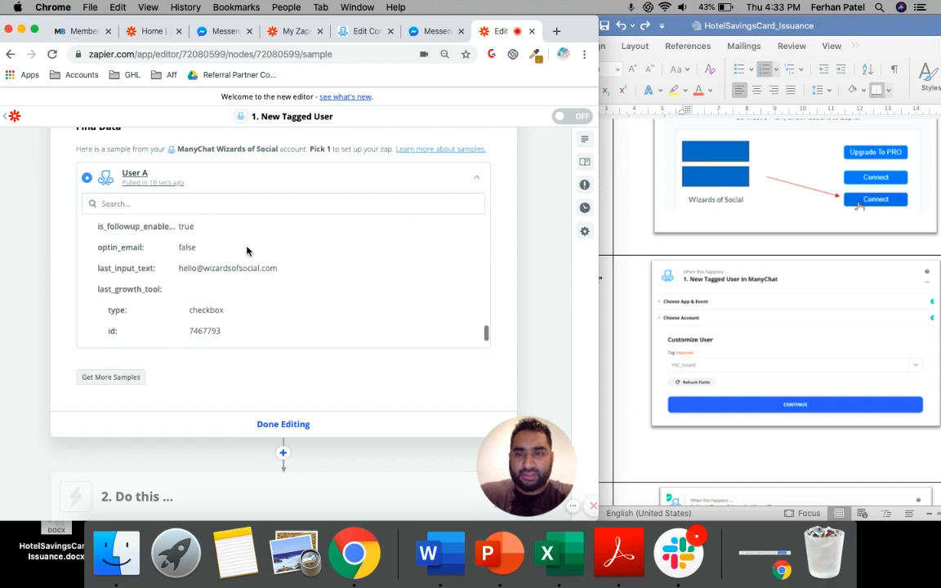
scroll(247, 251, "down", 2)
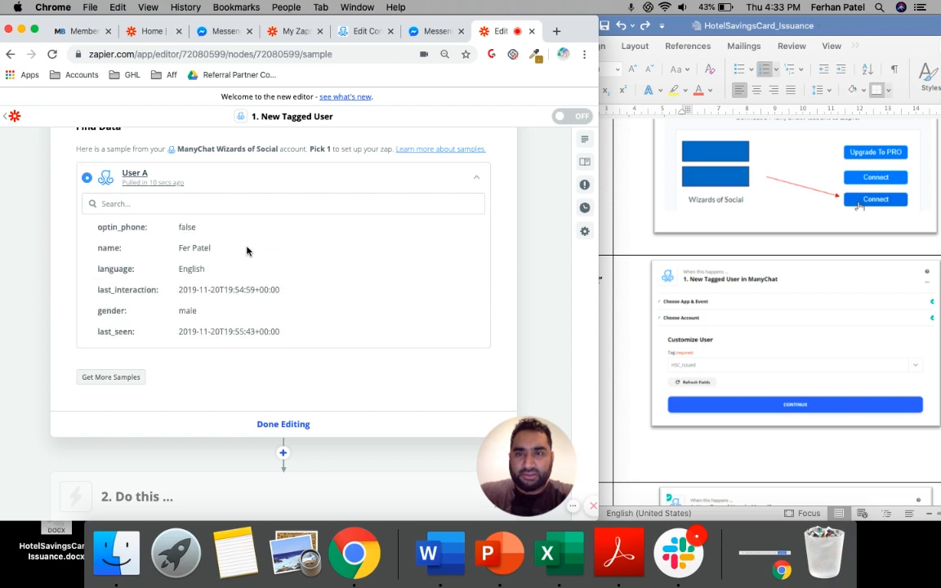
scroll(247, 251, "down", 3)
Go back through the sample's custom fields to Hotel_Card_Value and check the value passed for it
scroll(246, 251, "up", 4)
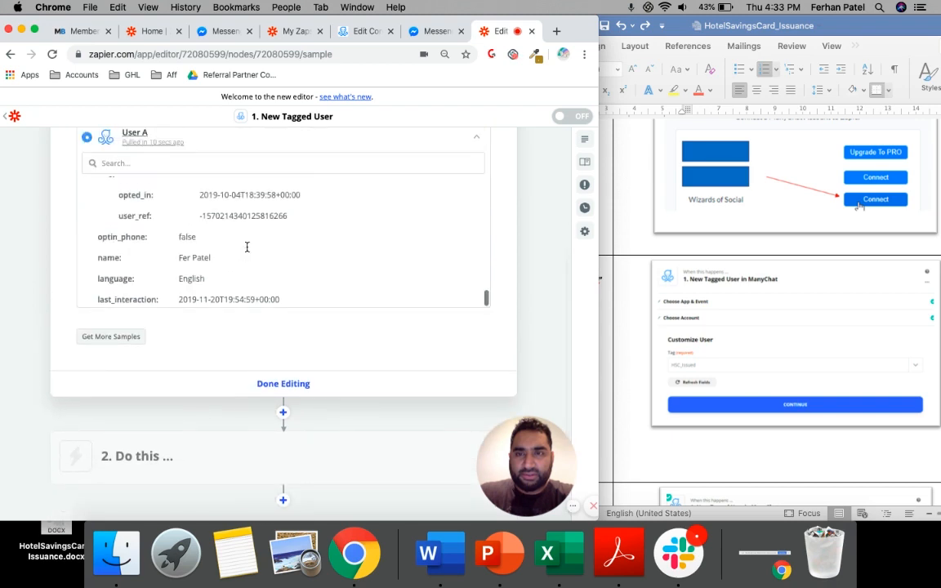
scroll(246, 249, "up", 6)
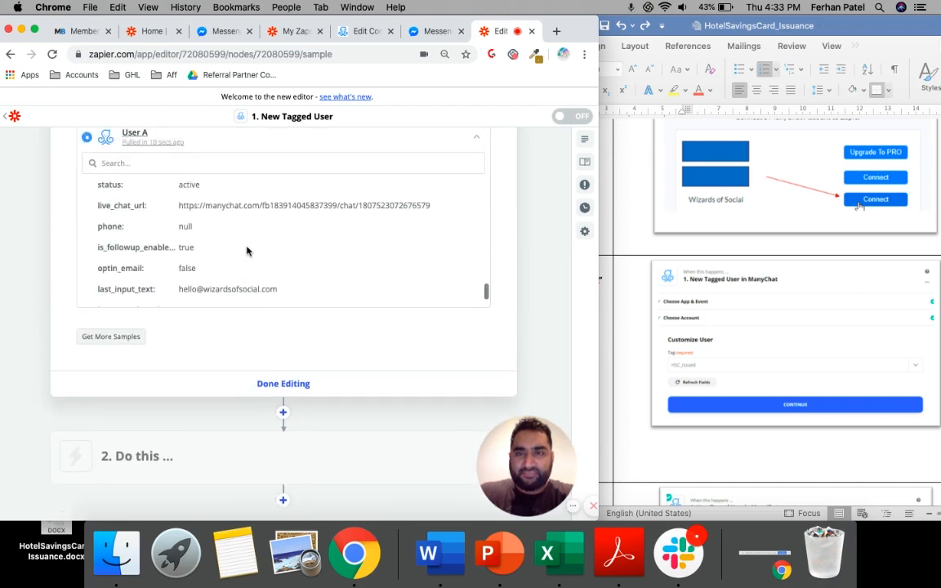
scroll(246, 250, "up", 8)
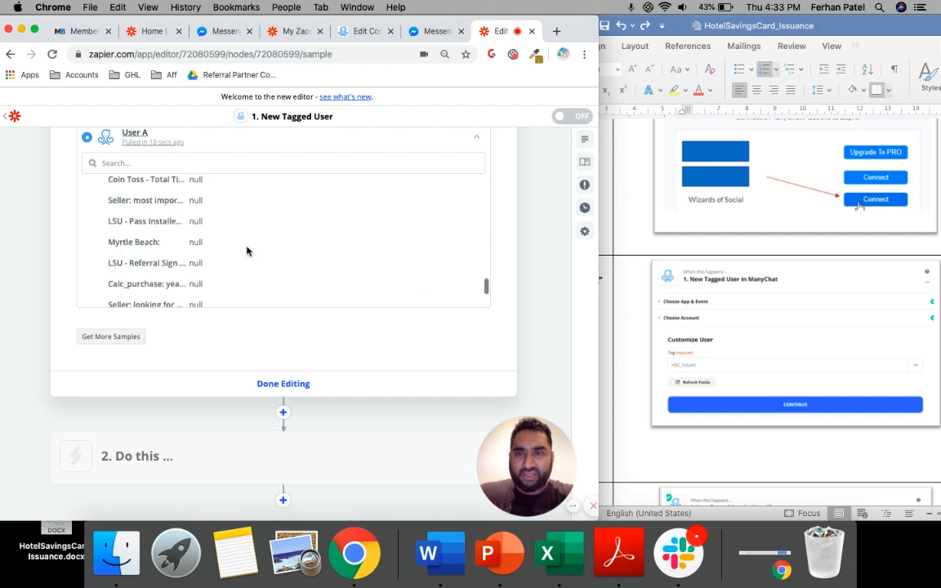
scroll(247, 251, "up", 8)
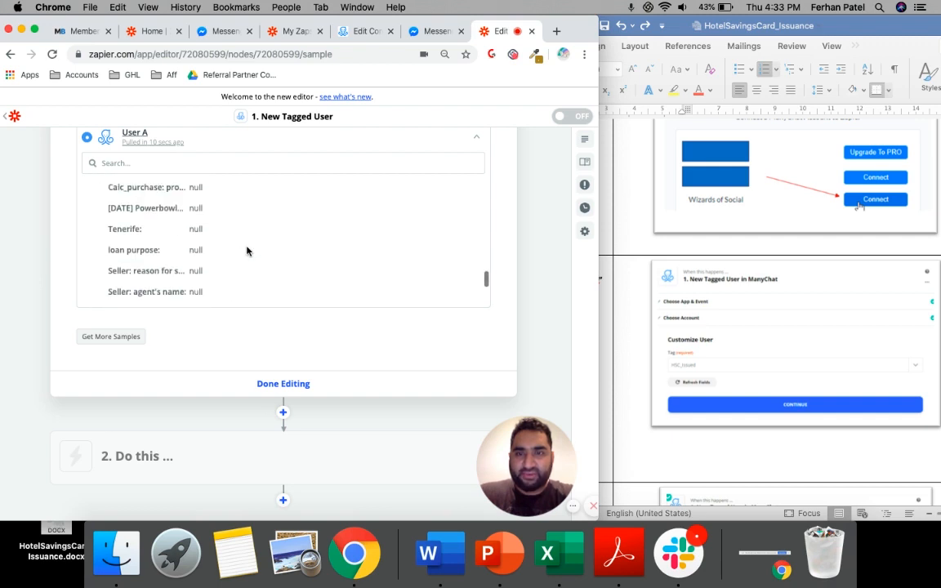
scroll(247, 251, "up", 8)
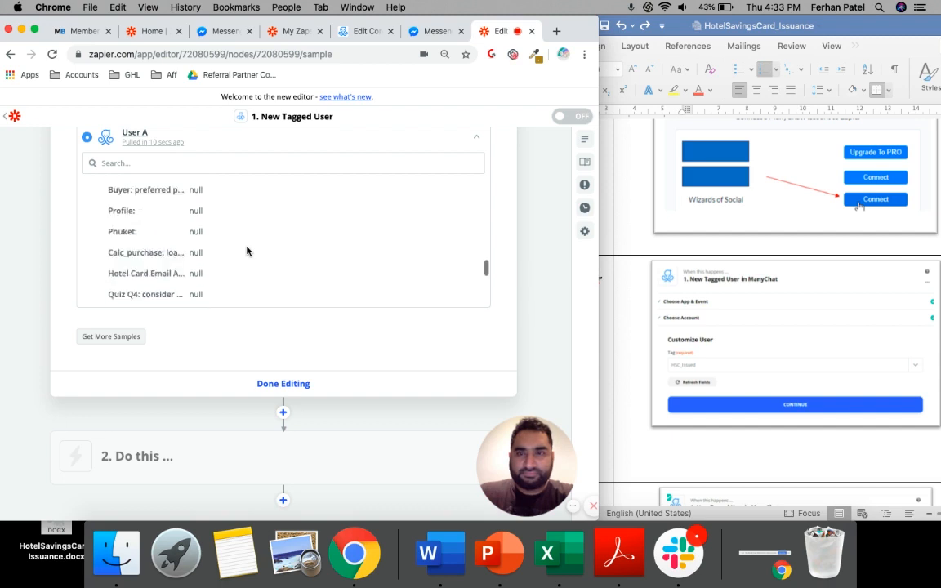
scroll(246, 250, "up", 8)
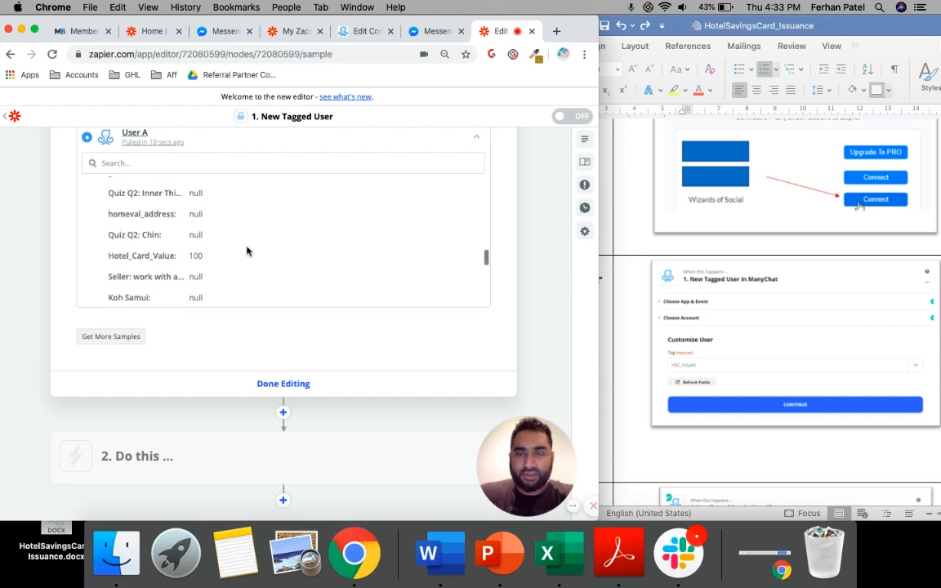
scroll(247, 250, "up", 1)
double_click(144, 268)
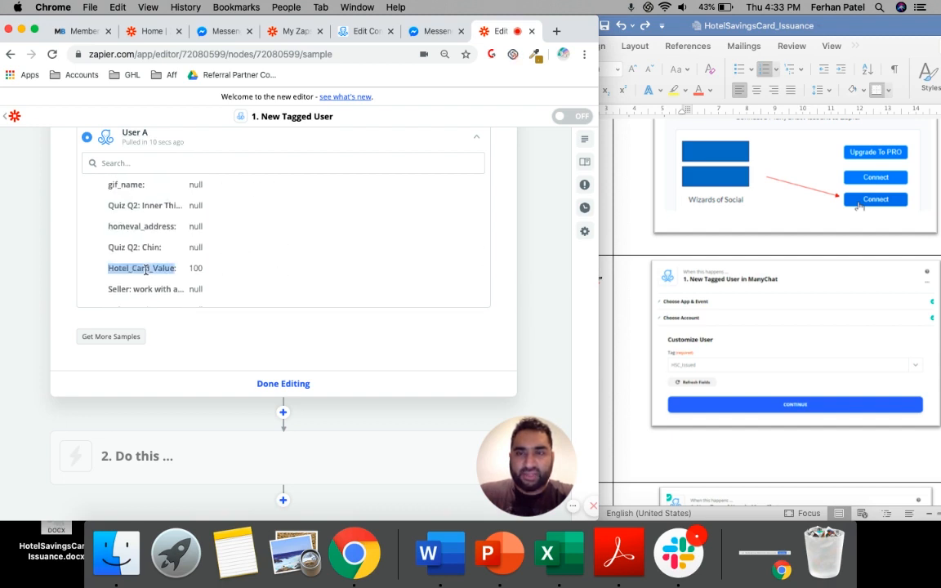
double_click(197, 268)
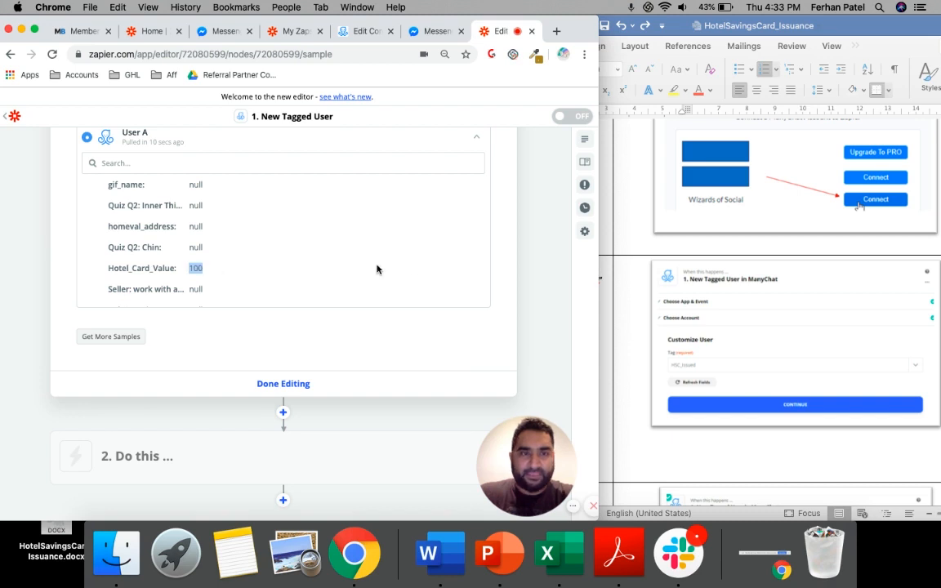
Finish the trigger and set the action to Send Hotel Gift Card in Advertising Boost Hotel Savings Card (1.0.2), continuing to the account choice
left_click(262, 383)
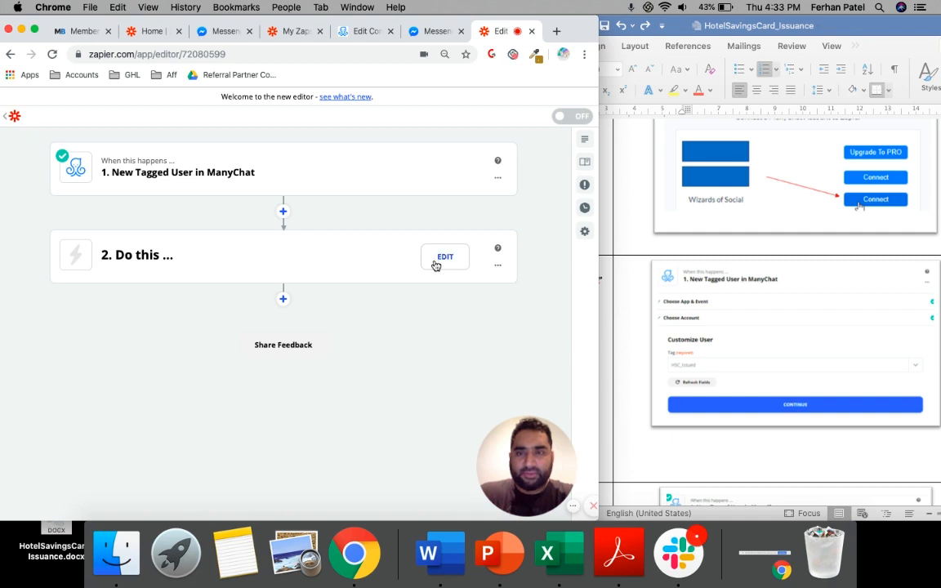
left_click(445, 266)
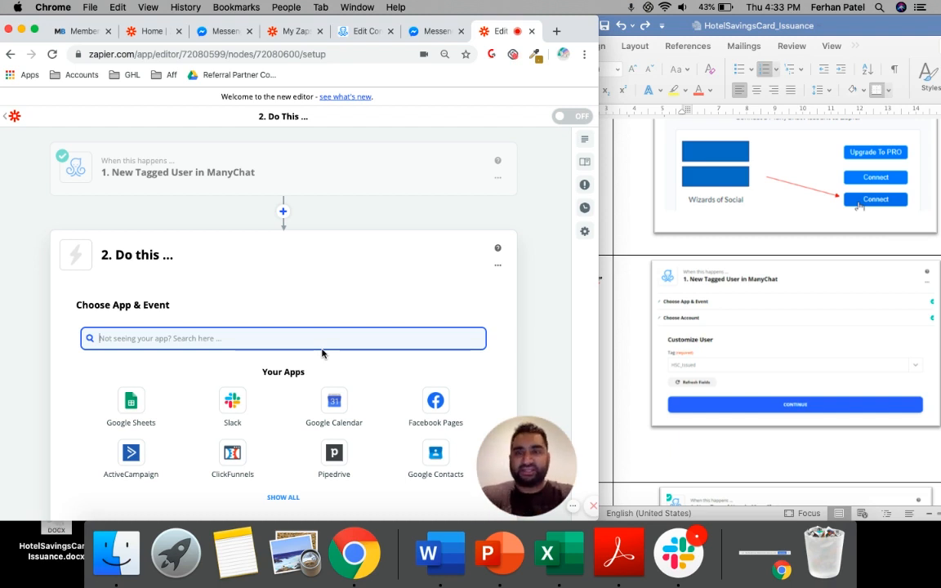
type("Adverti")
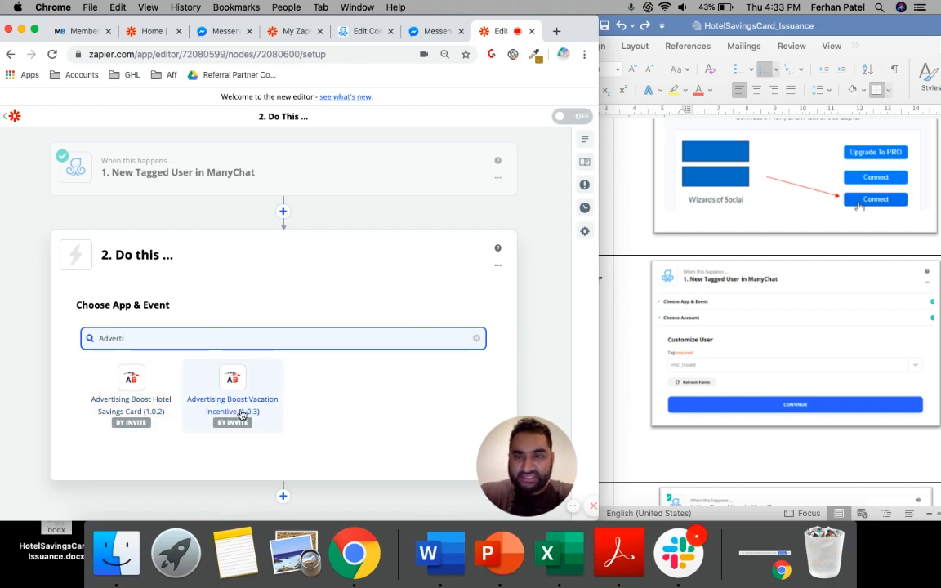
left_click(129, 404)
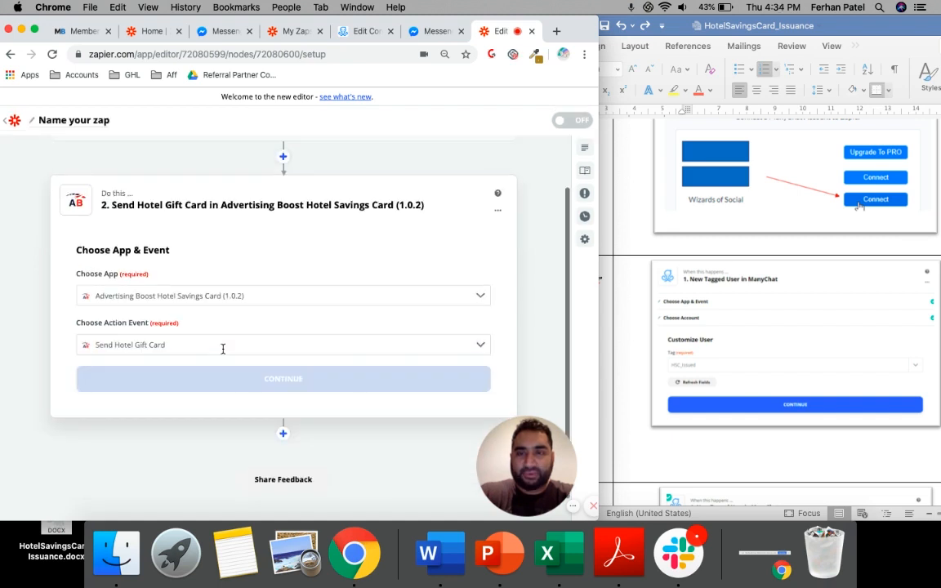
left_click(223, 345)
left_click(205, 397)
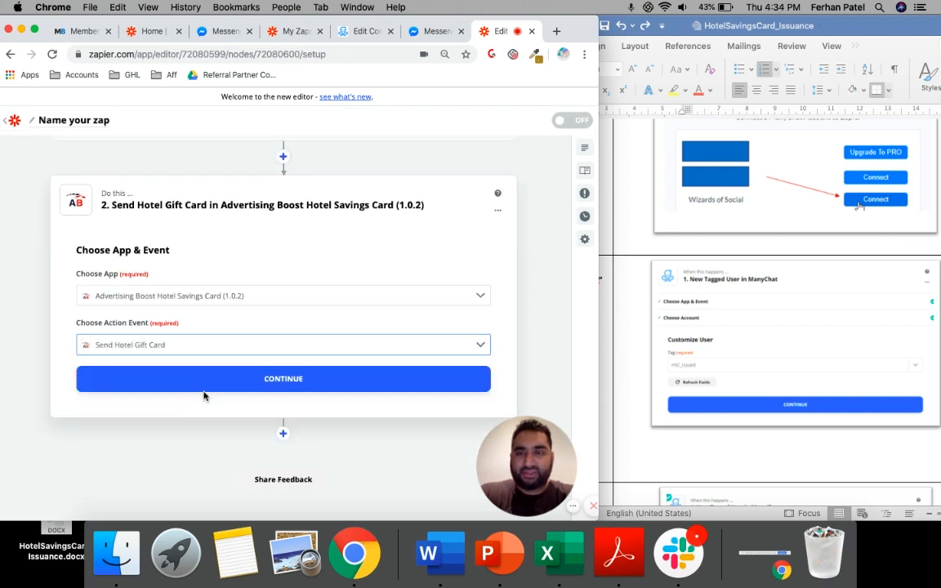
left_click(253, 380)
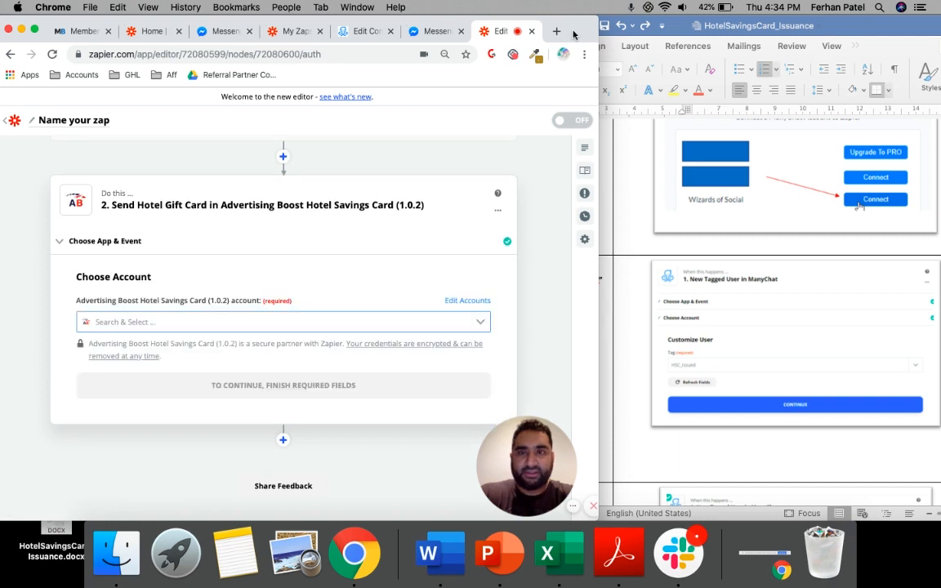
Select the existing Advertising Boost Hotel Savings Card (1.0.2) account for the action and start reconnecting it
left_click_drag(558, 14, 582, 15)
left_click(239, 324)
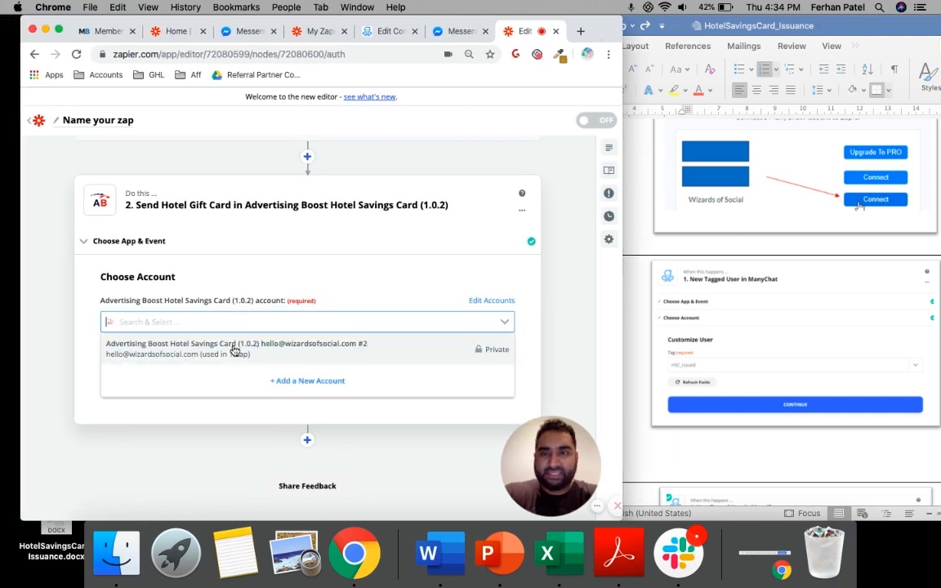
left_click(290, 351)
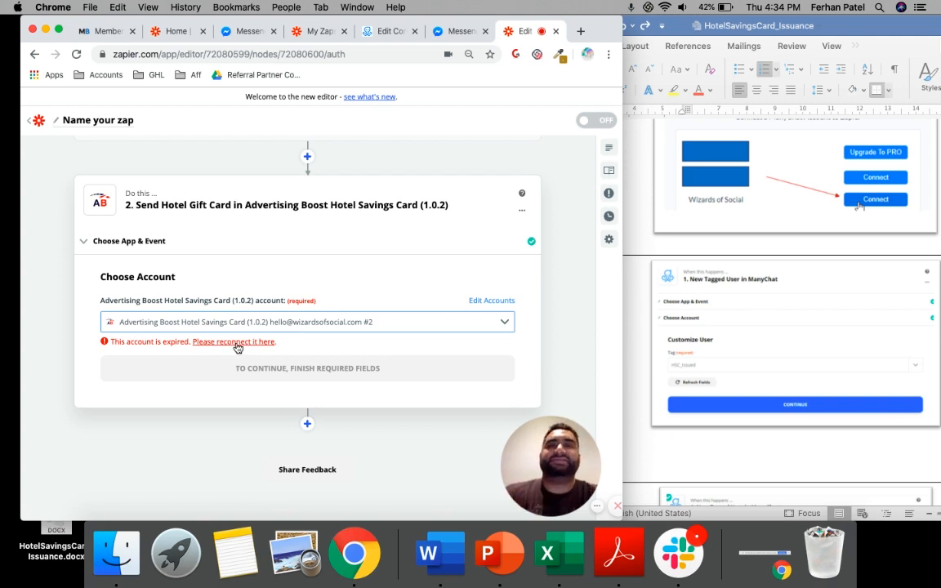
left_click(237, 343)
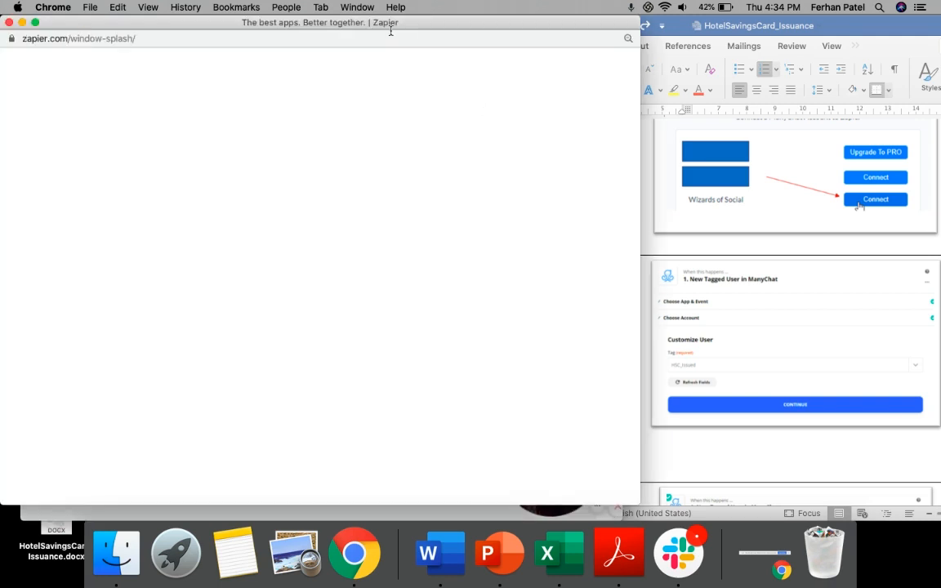
Move the connection window aside and copy the Zapier API key from the MarketingBoost members page
left_click_drag(431, 25, 654, 11)
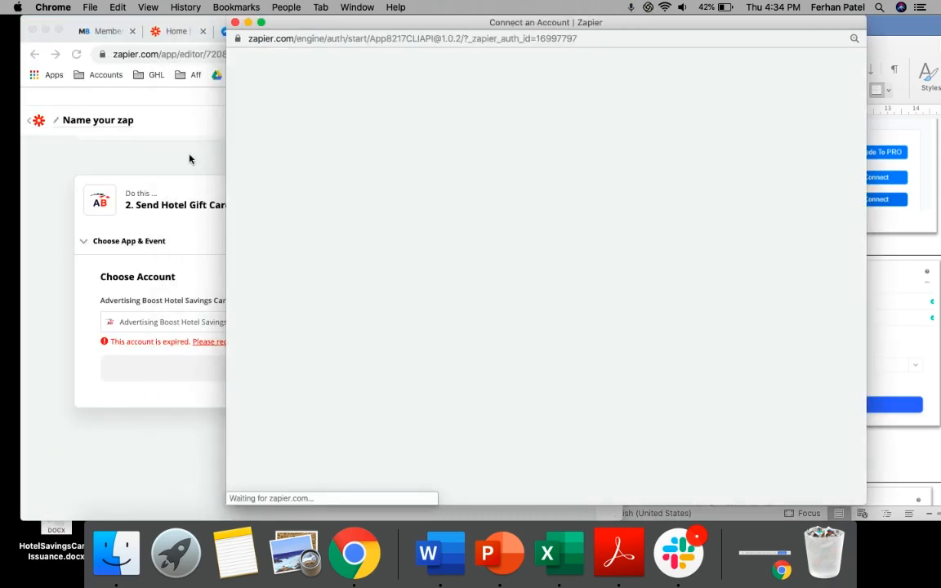
left_click(183, 152)
left_click(103, 32)
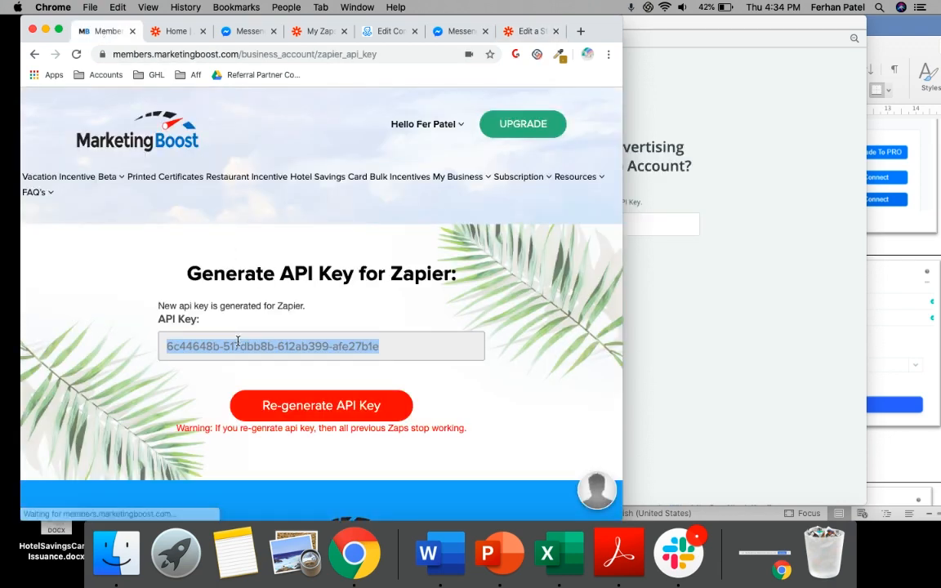
key("super+c")
Paste the API key into the account connection request, authorize Zapier's access and return to the Zap editor
left_click(753, 282)
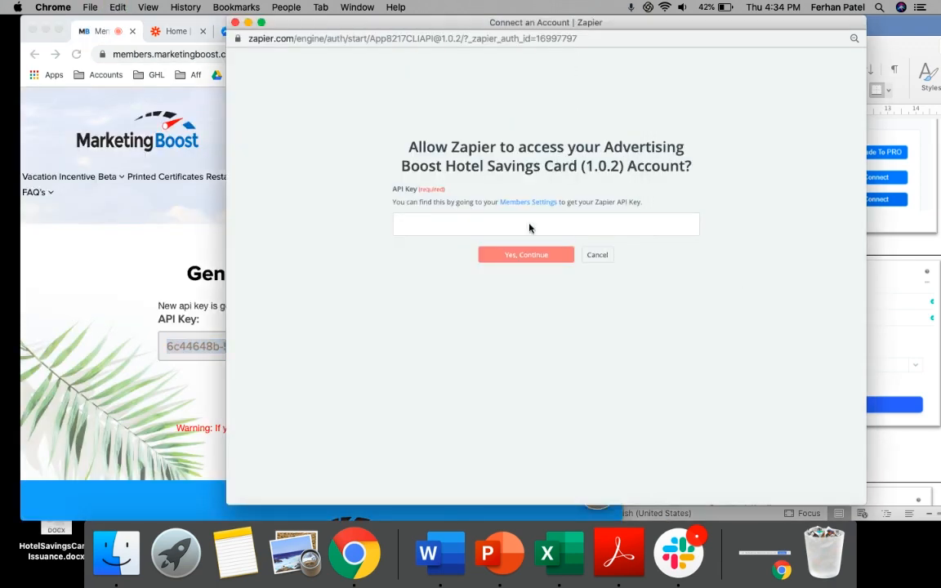
left_click(490, 225)
key("super+v")
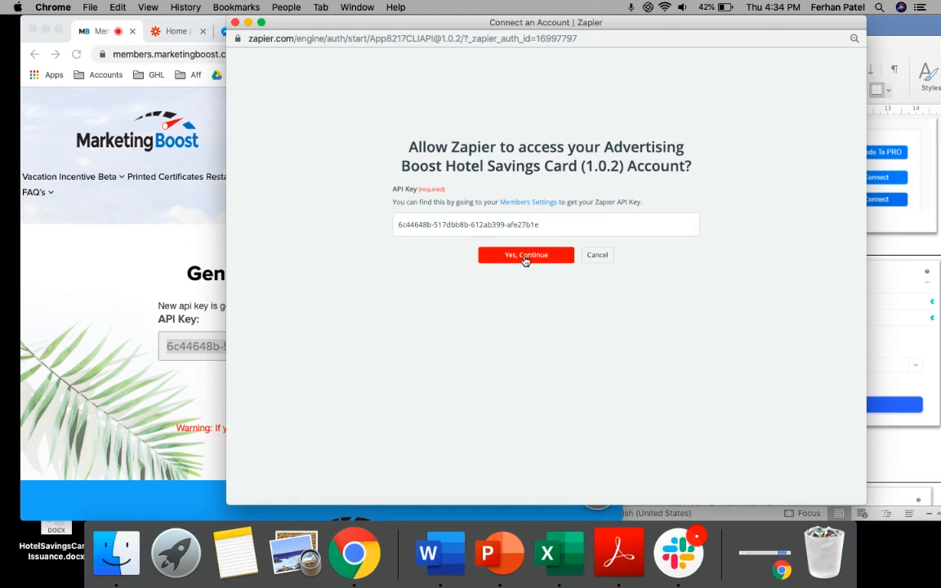
left_click(524, 257)
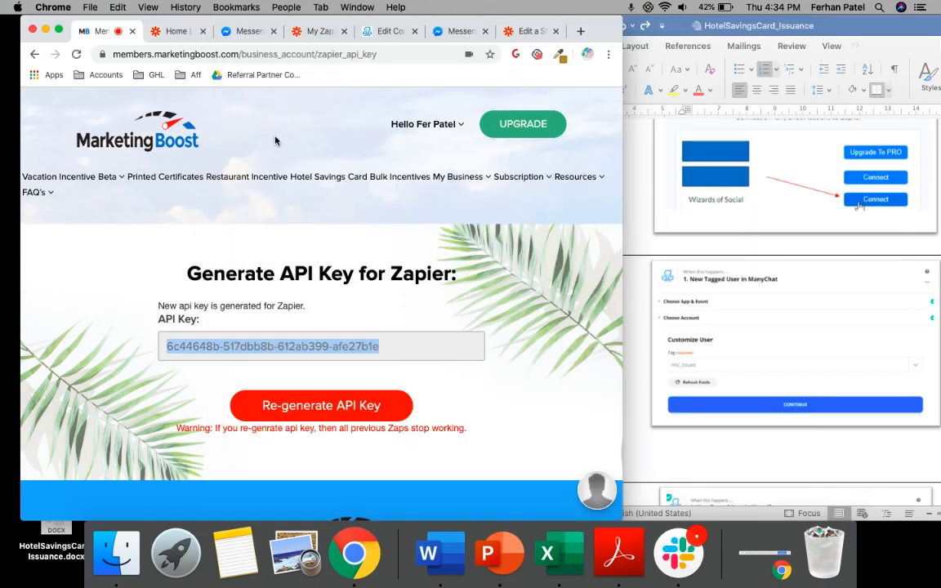
left_click(527, 31)
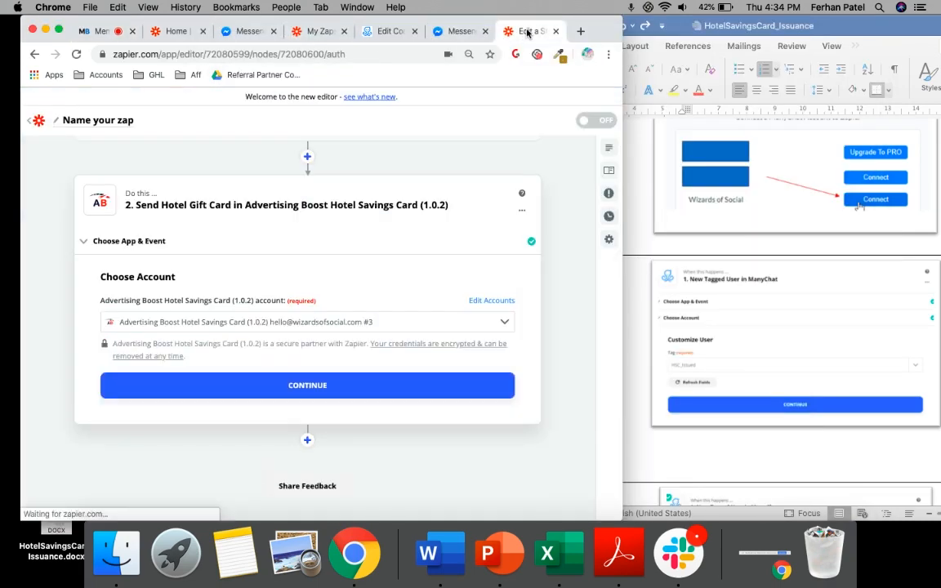
Accept the selected account, set the gift card's Business to Wizards of Social and map Name to the trigger's User Name
left_click(286, 389)
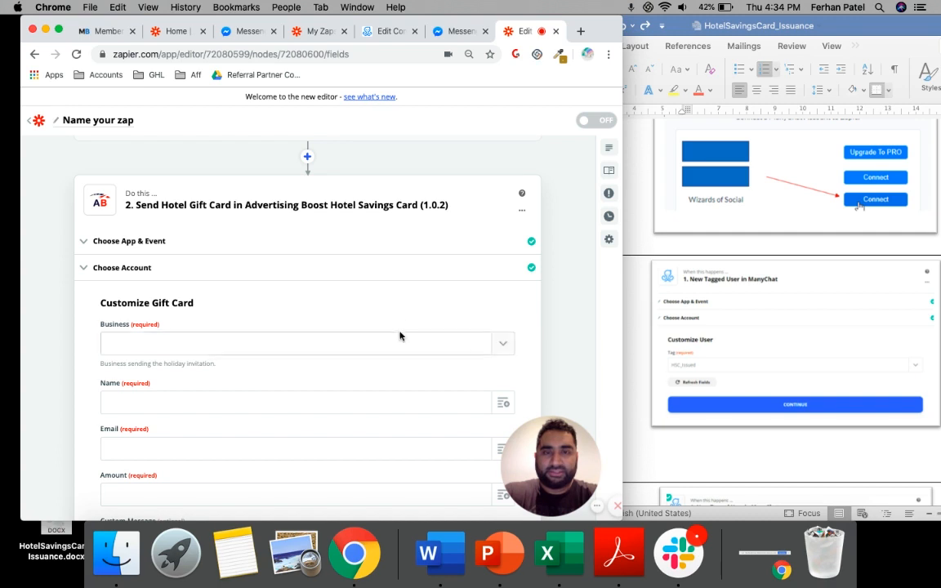
scroll(400, 335, "down", 5)
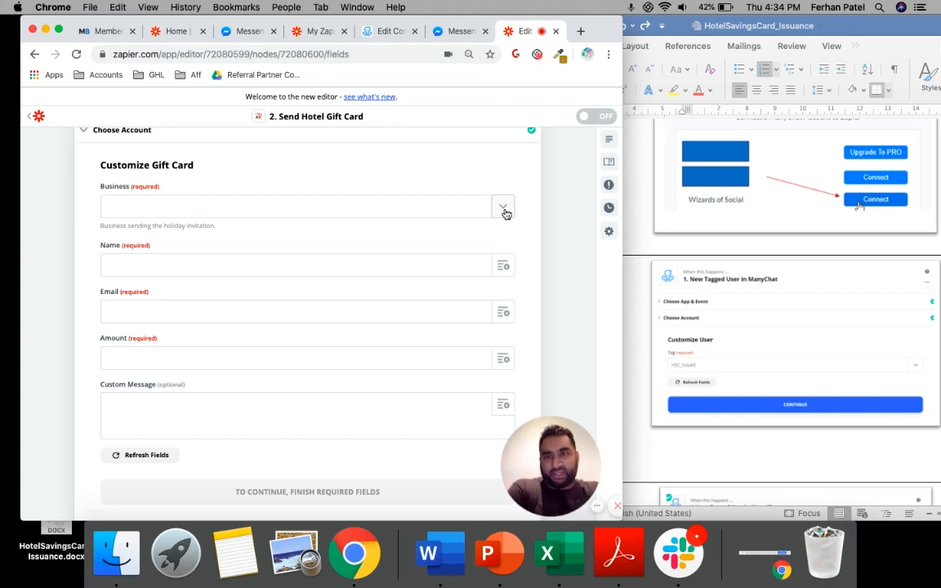
left_click(503, 212)
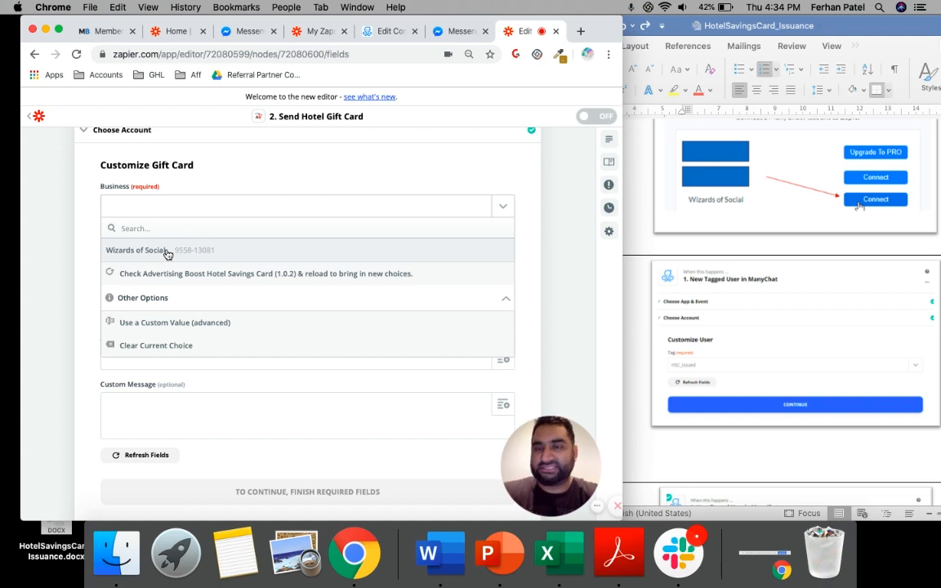
left_click(166, 253)
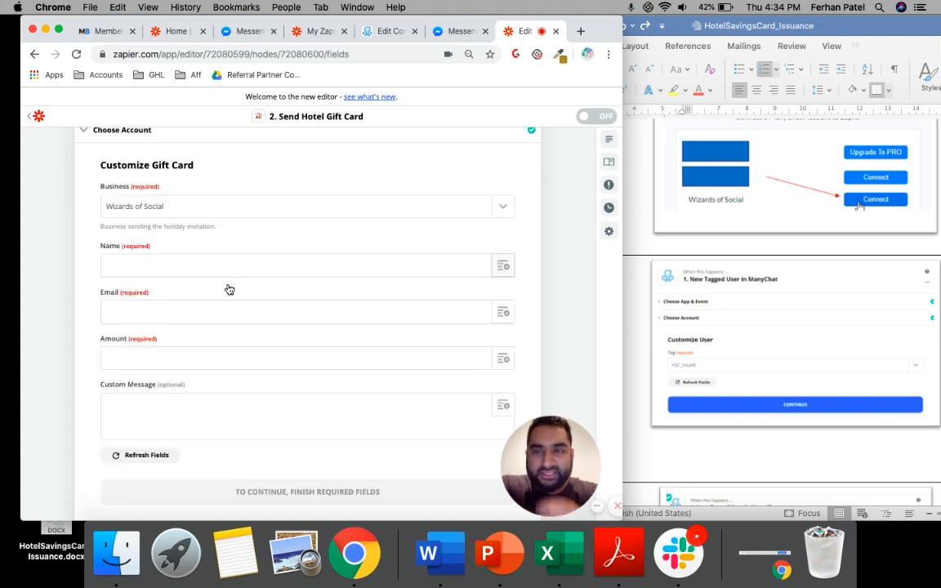
left_click(187, 266)
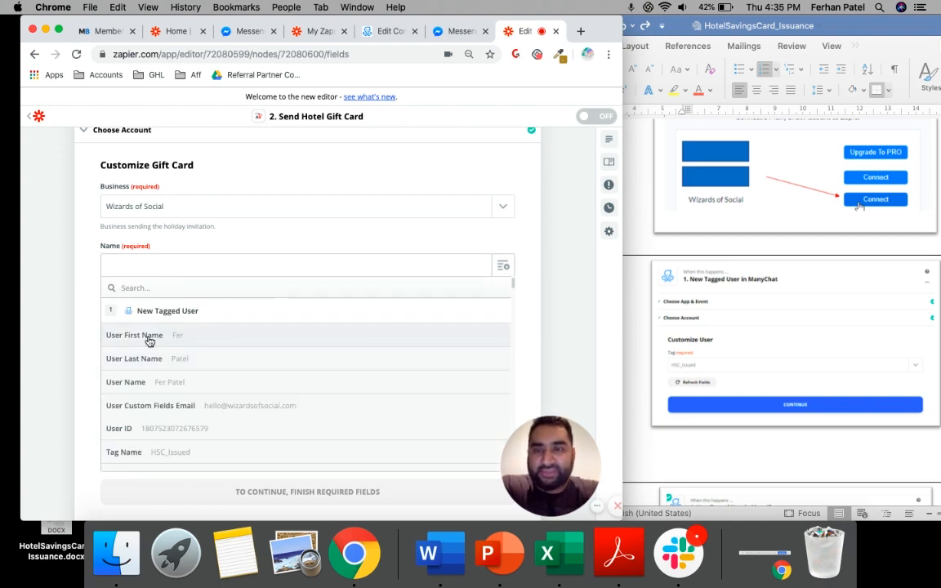
left_click(163, 391)
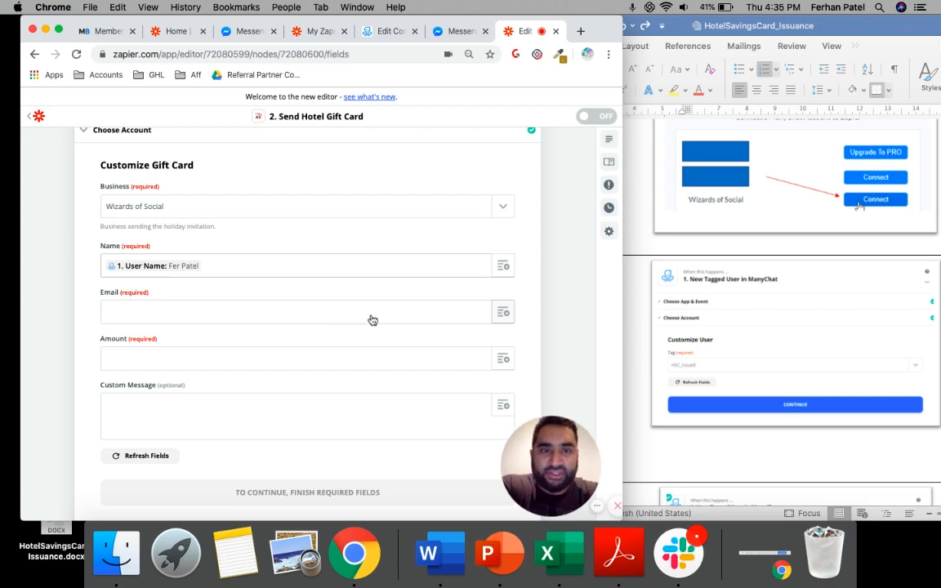
Consult the Map Fields instructions in the HotelSavingsCard_Issuance Word document and map Email to User Custom Fields Hotel Card Email Address
left_click(343, 312)
left_click(634, 304)
scroll(633, 300, "down", 3)
scroll(632, 300, "down", 10)
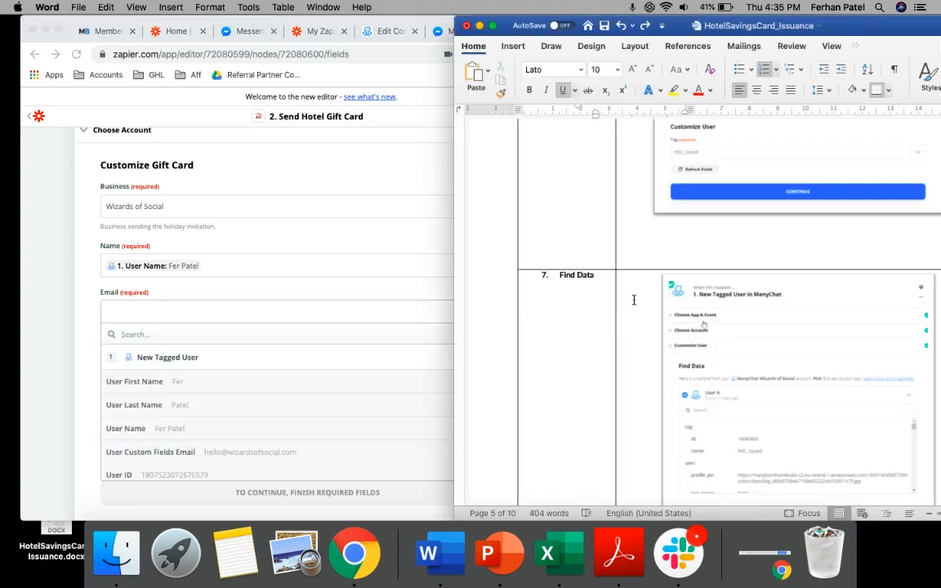
scroll(633, 299, "down", 10)
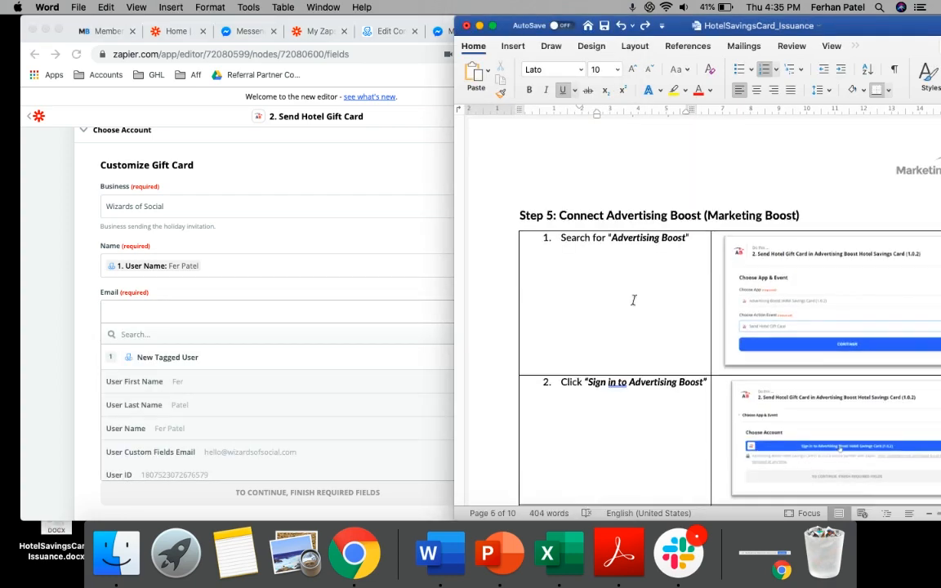
scroll(633, 299, "down", 5)
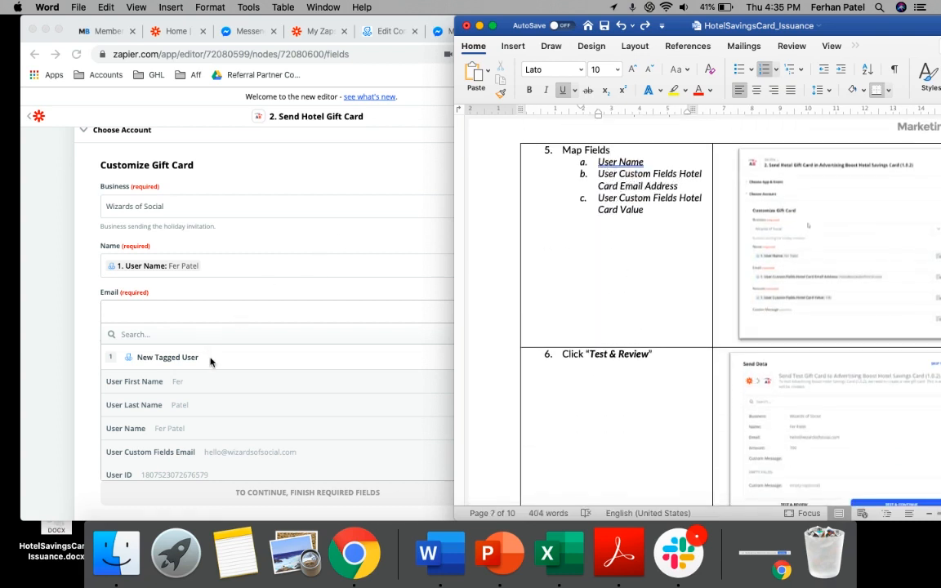
scroll(210, 394, "down", 8)
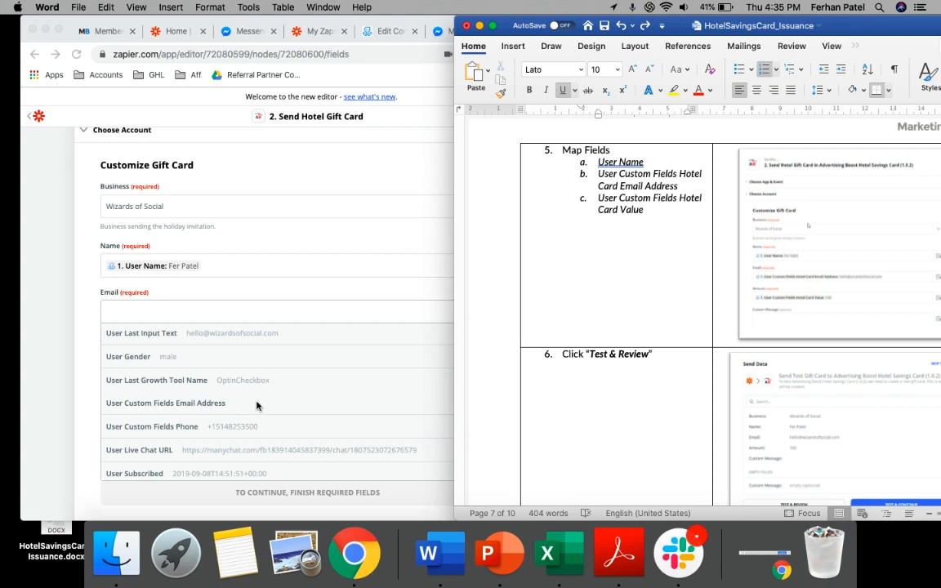
scroll(257, 406, "down", 5)
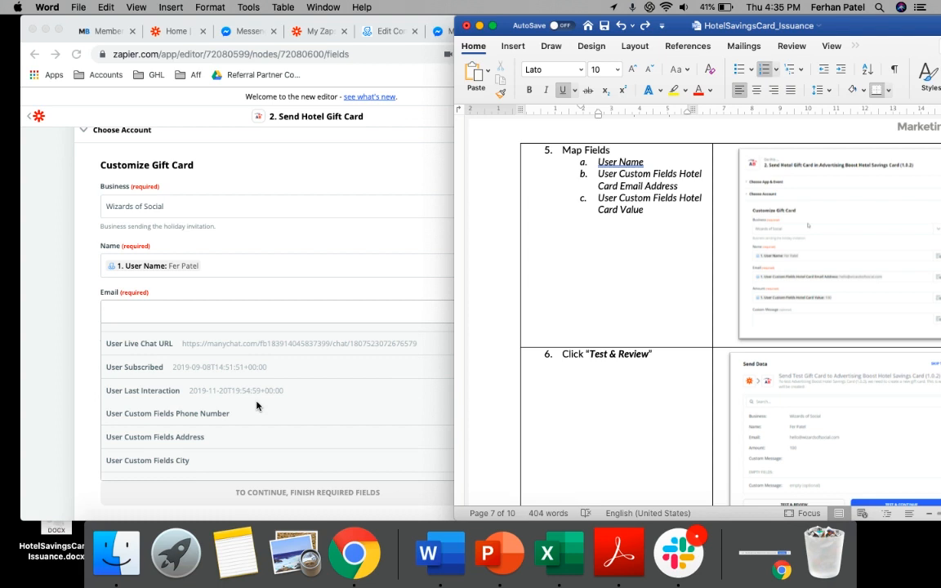
scroll(257, 406, "down", 1)
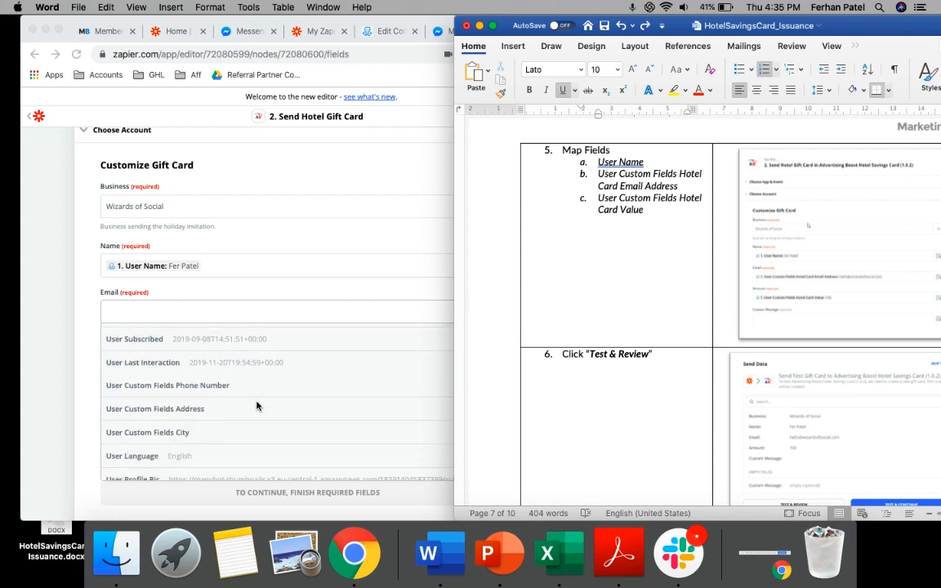
scroll(241, 410, "down", 2)
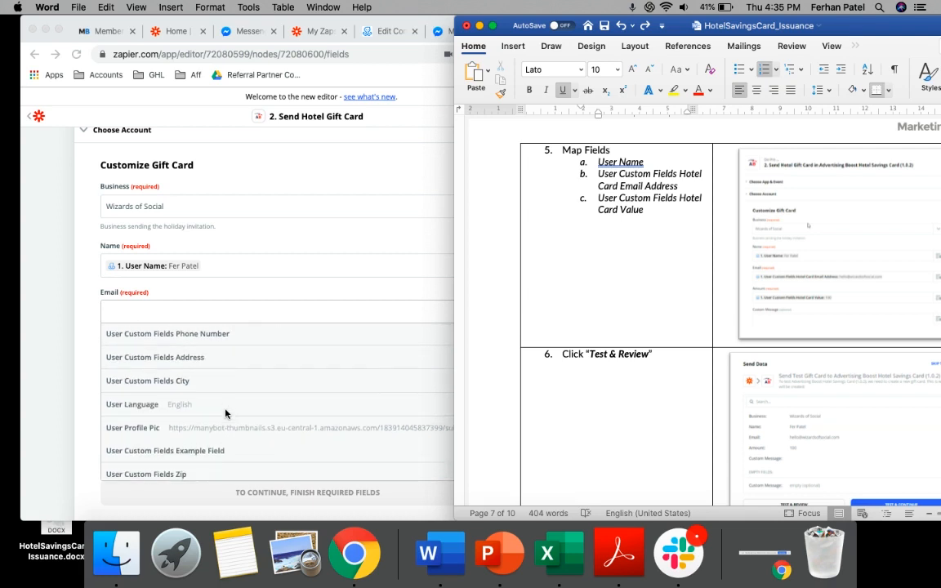
scroll(226, 414, "down", 6)
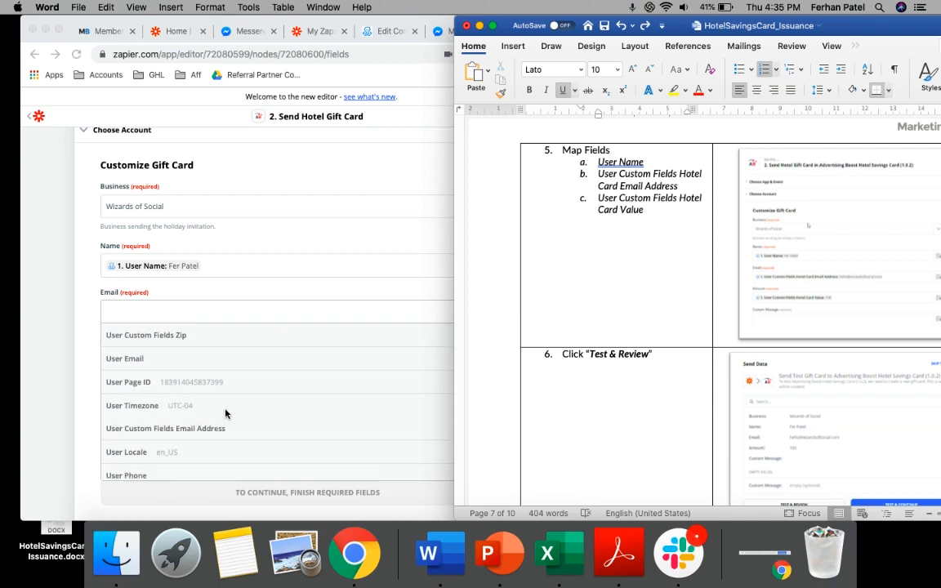
scroll(226, 414, "down", 6)
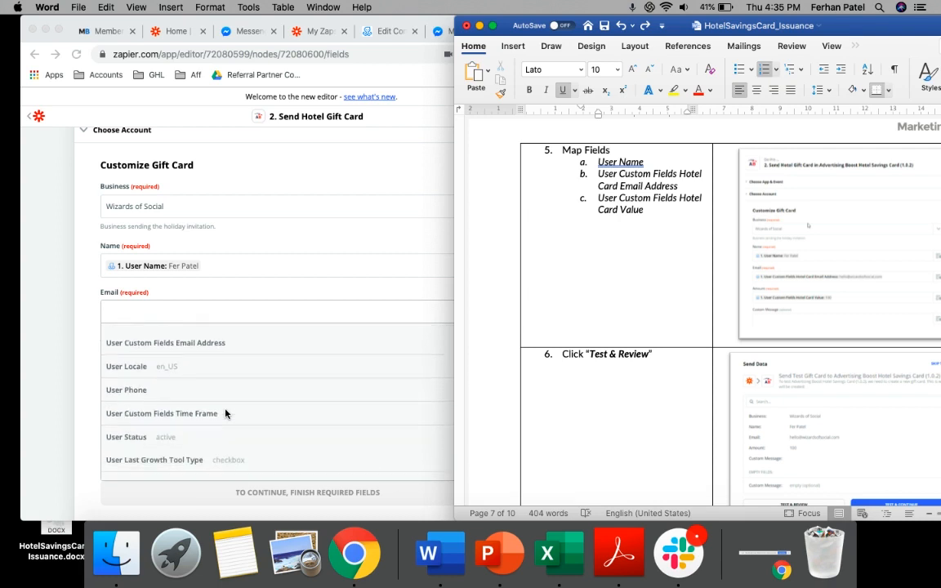
scroll(226, 414, "down", 2)
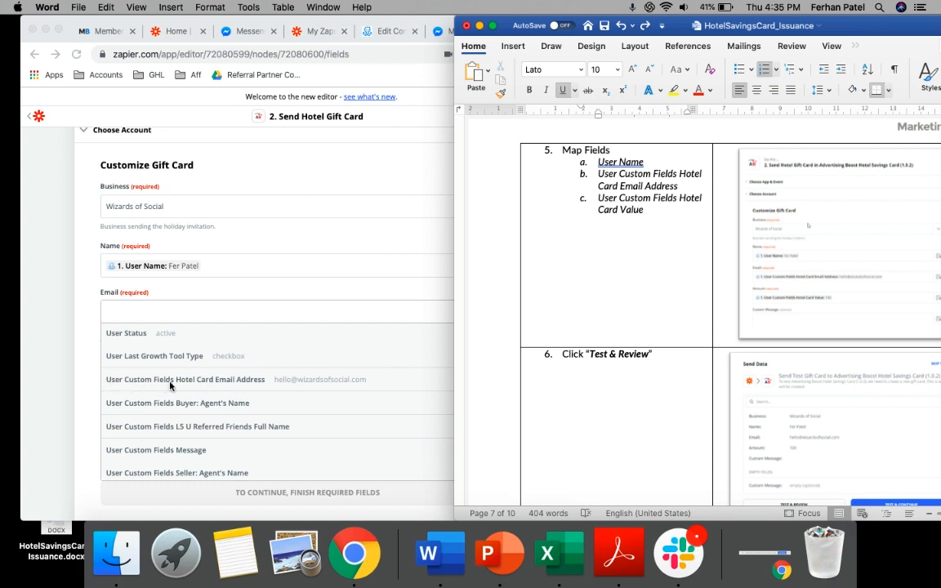
left_click(243, 381)
left_click(272, 381)
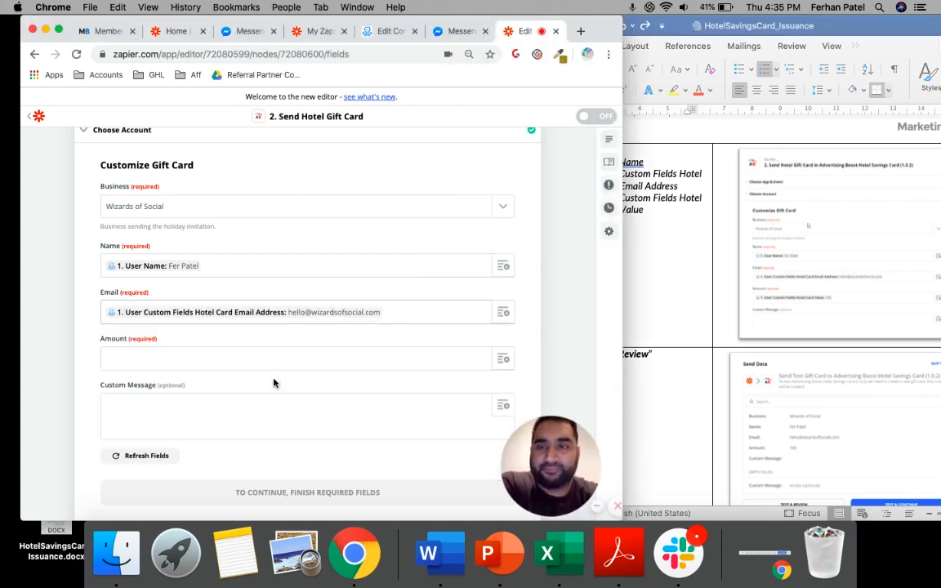
Map the gift card's Amount to User Custom Fields Hotel Card Value from the New Tagged User trigger
scroll(342, 353, "down", 2)
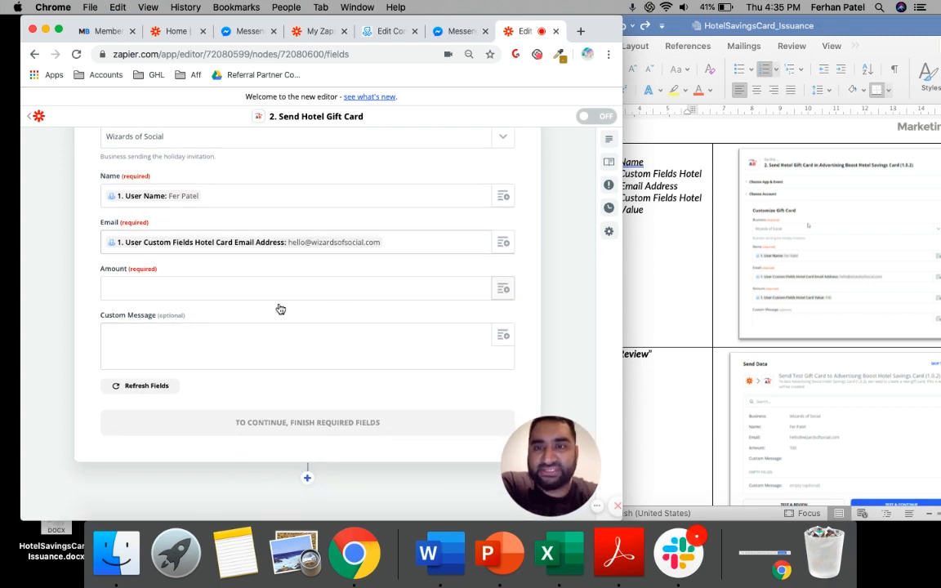
left_click(503, 289)
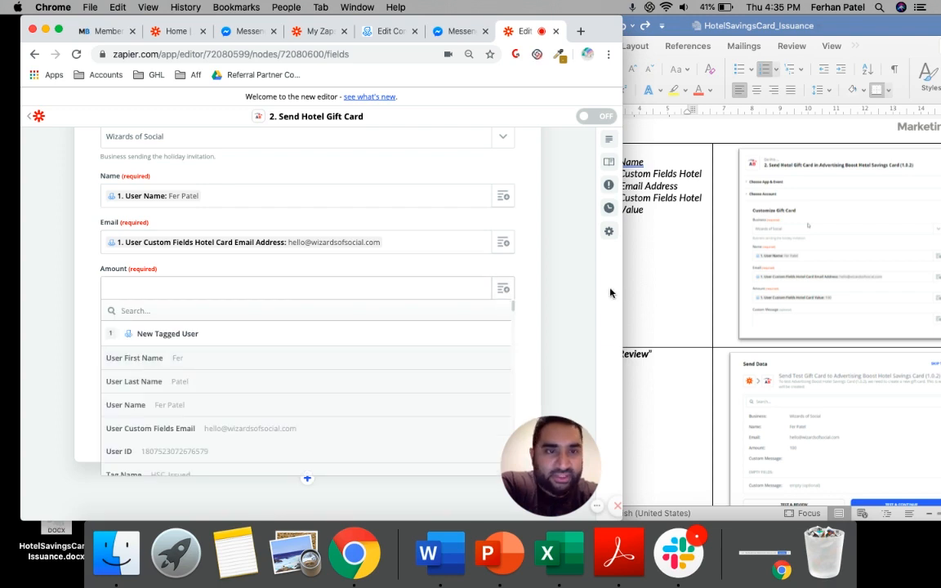
left_click(666, 276)
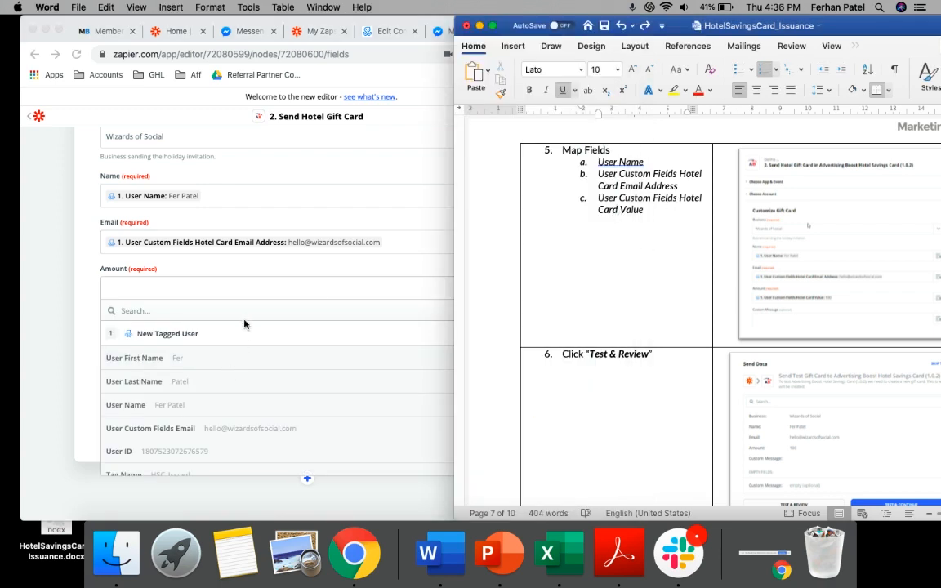
scroll(233, 335, "down", 5)
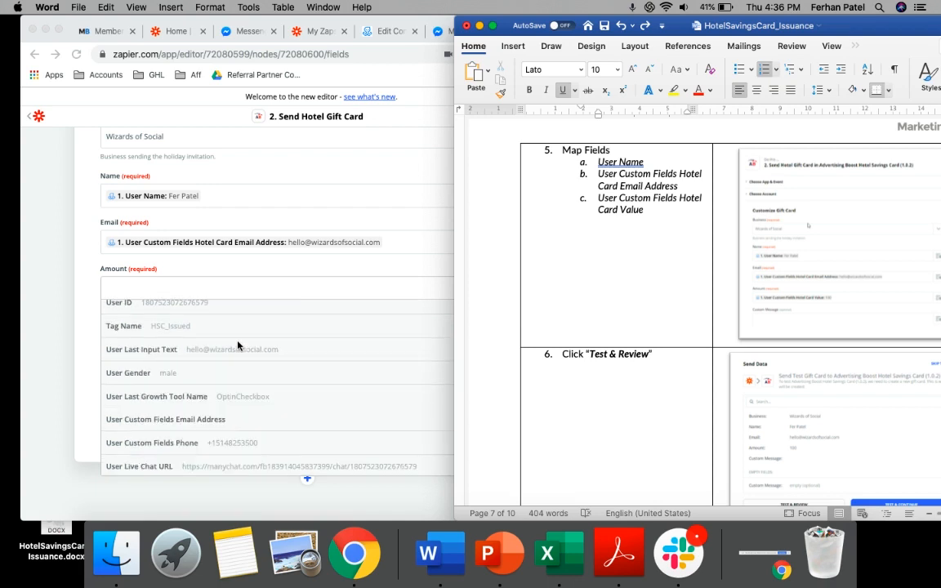
scroll(238, 347, "down", 10)
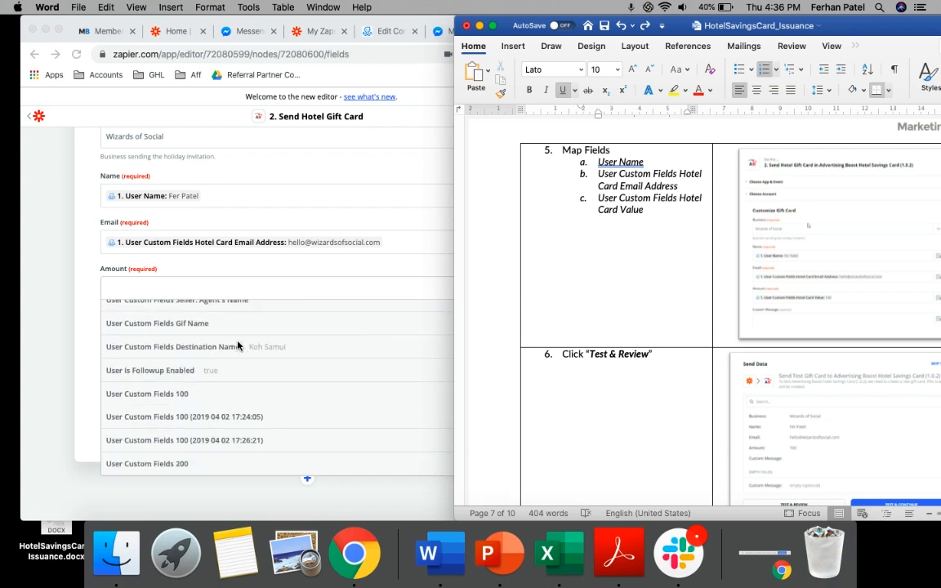
scroll(237, 346, "down", 10)
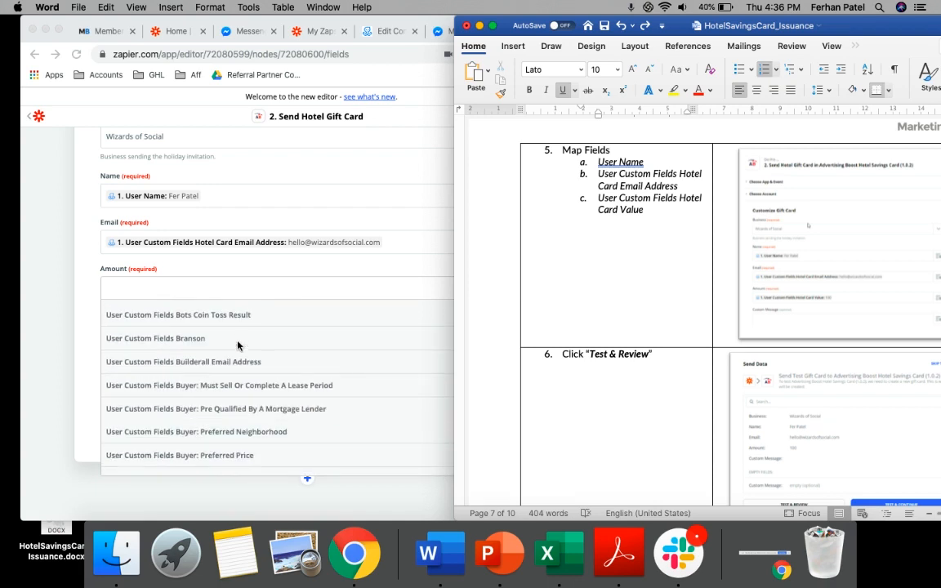
scroll(238, 347, "down", 10)
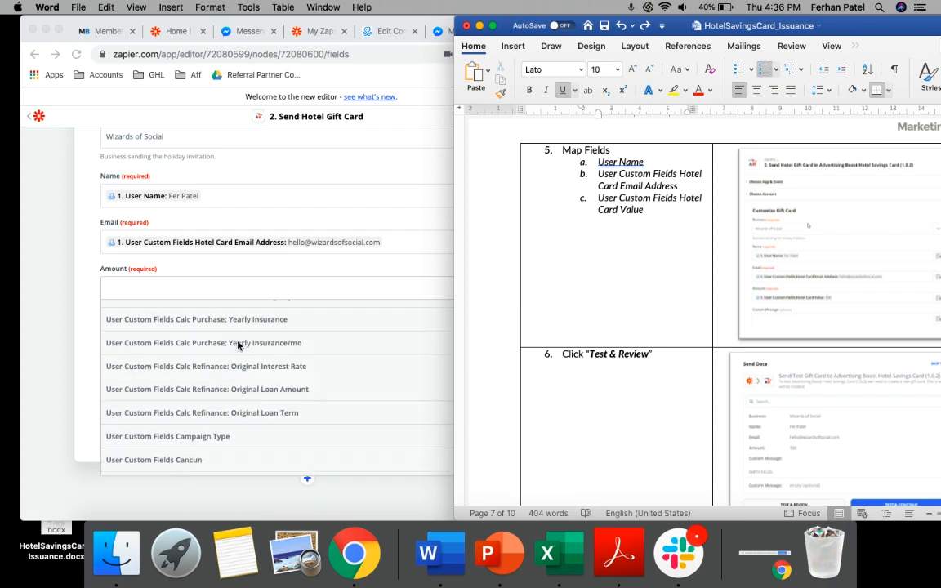
scroll(238, 346, "down", 10)
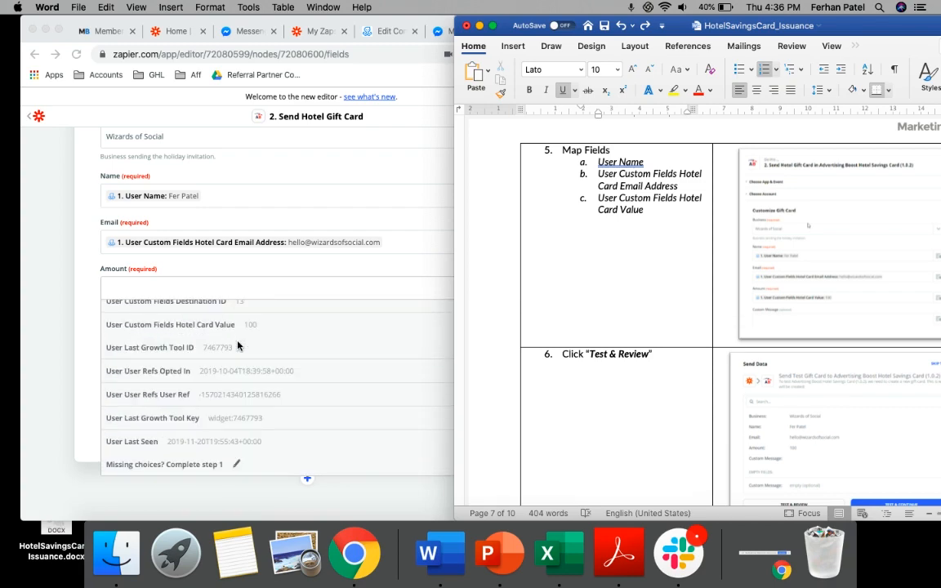
scroll(216, 402, "up", 3)
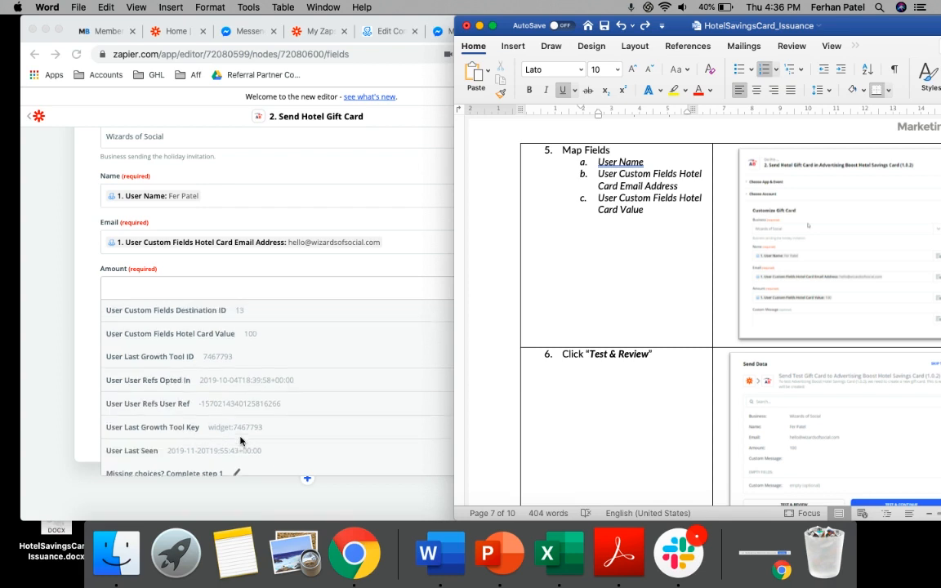
scroll(240, 441, "up", 1)
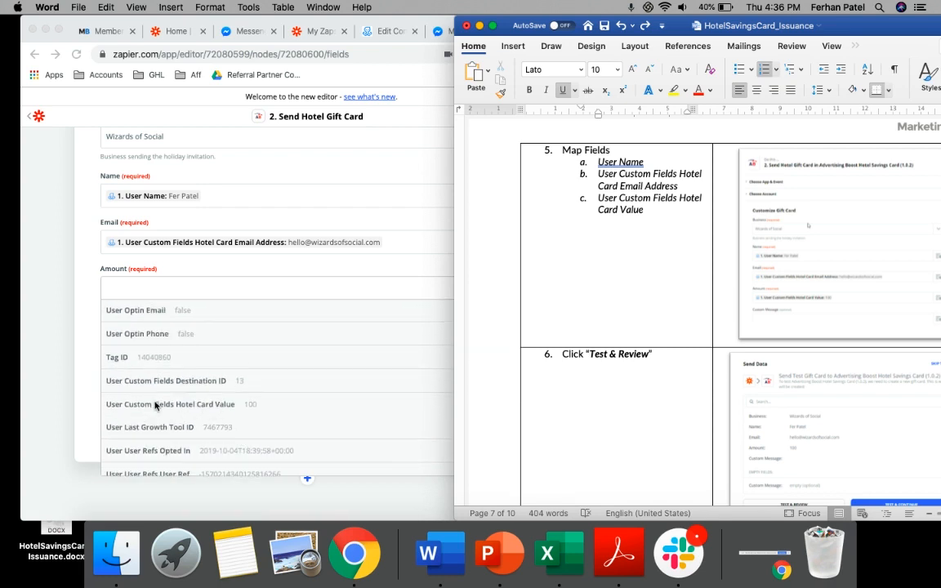
left_click(198, 413)
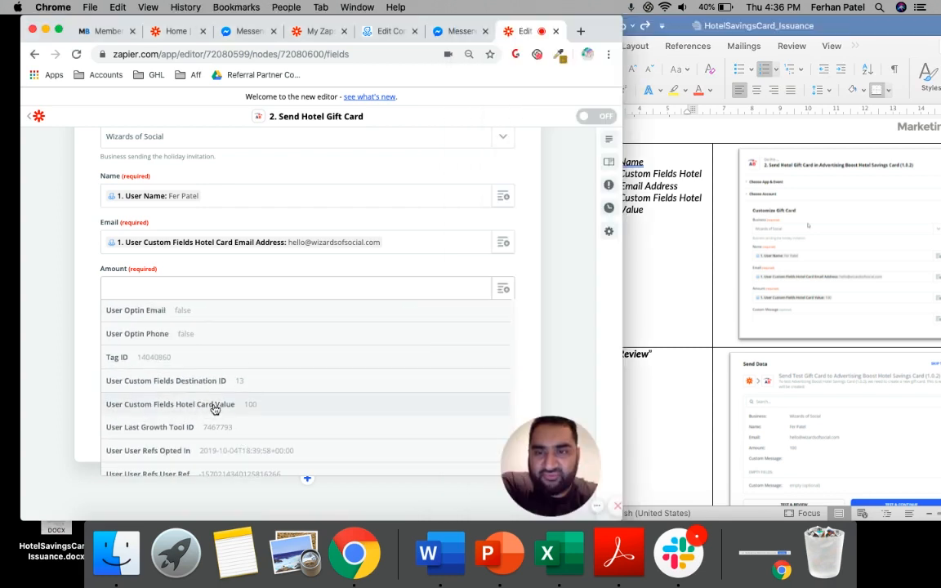
left_click(214, 406)
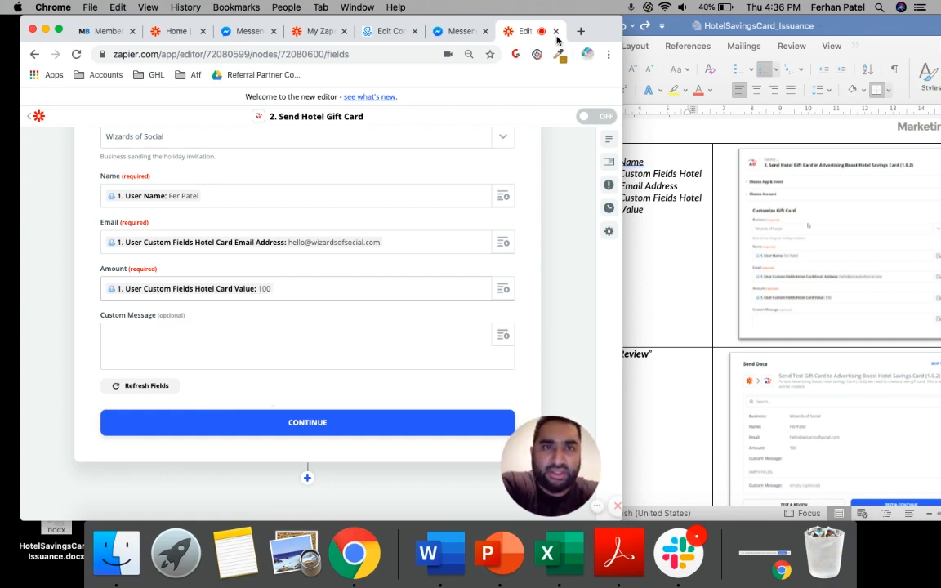
Continue to the test stage, check the gift card's sample data and send a test gift card for review
left_click_drag(602, 31, 631, 31)
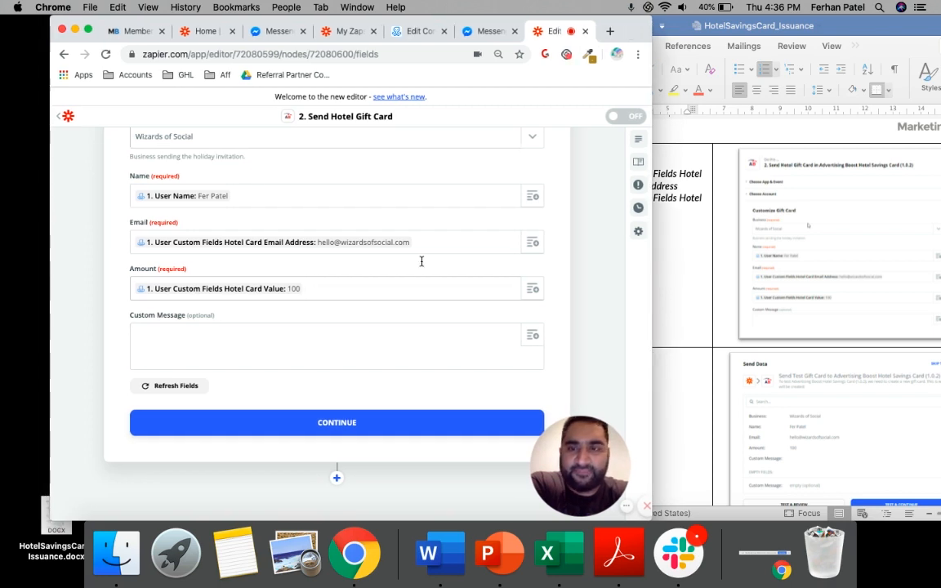
left_click(332, 424)
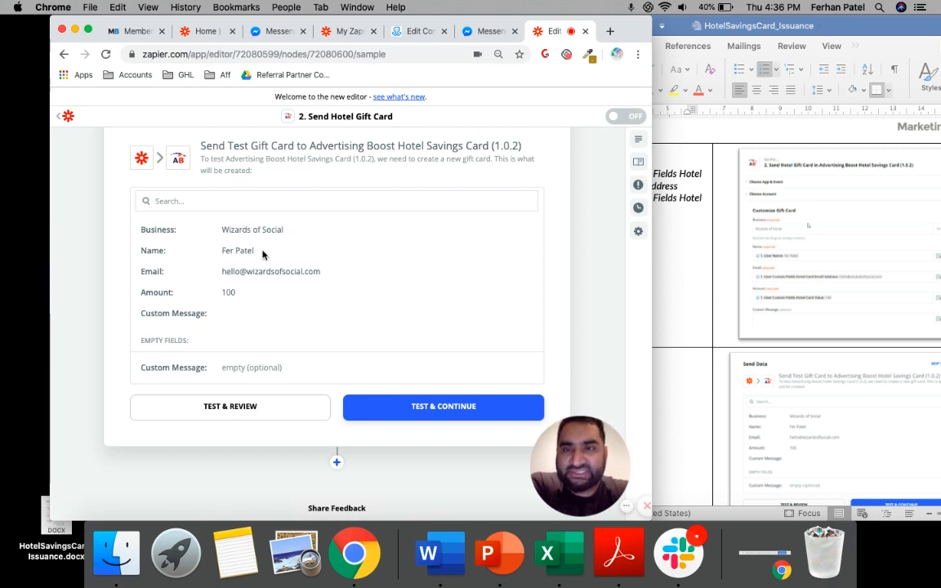
left_click_drag(292, 233, 143, 230)
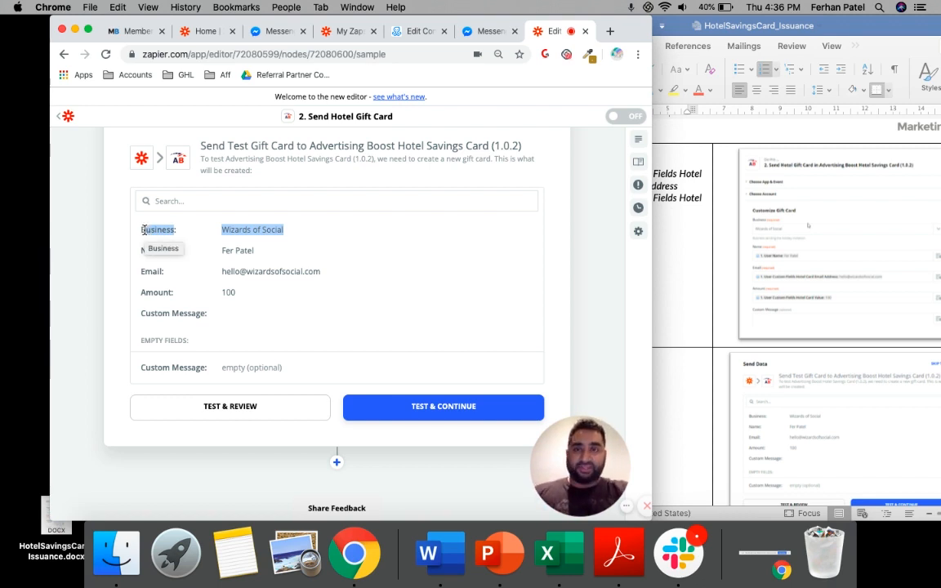
triple_click(257, 229)
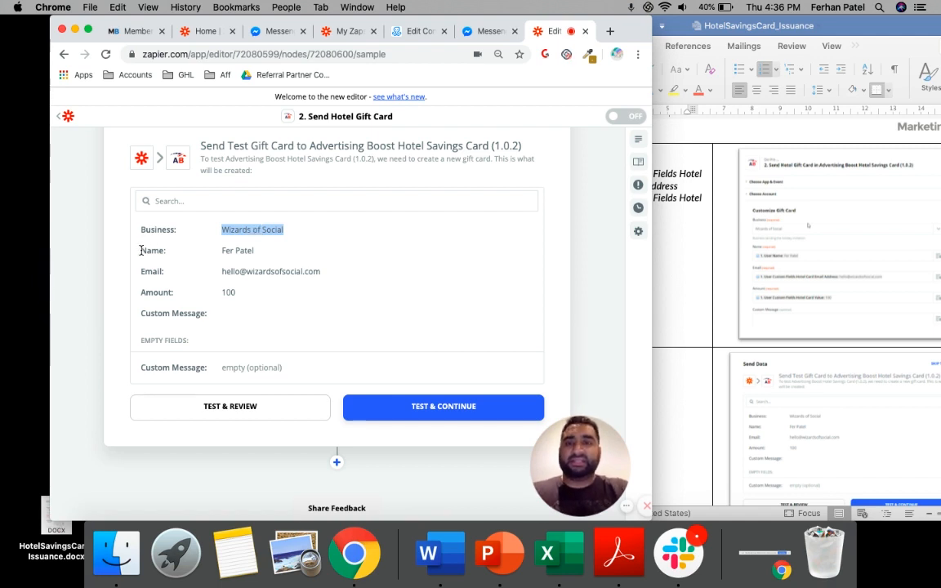
left_click_drag(229, 232, 236, 284)
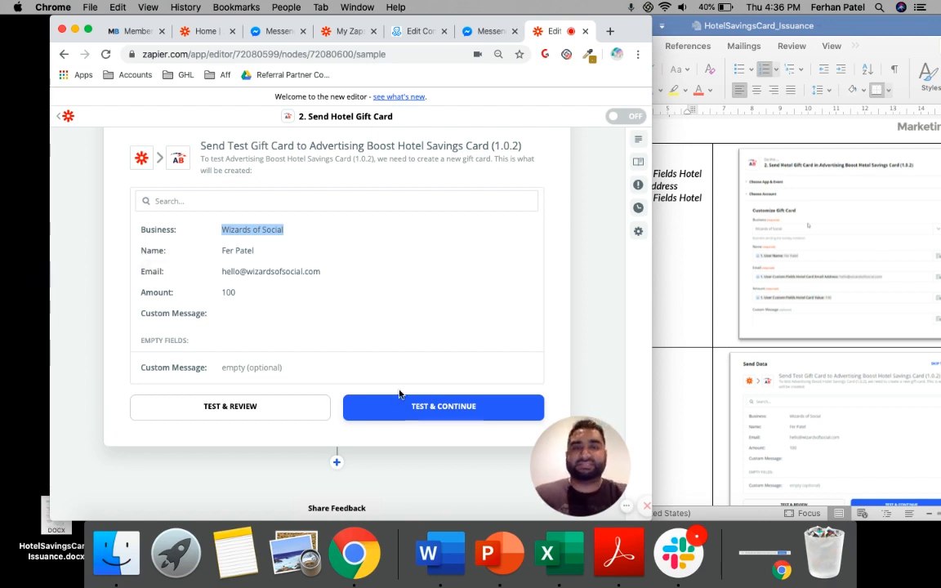
left_click(254, 410)
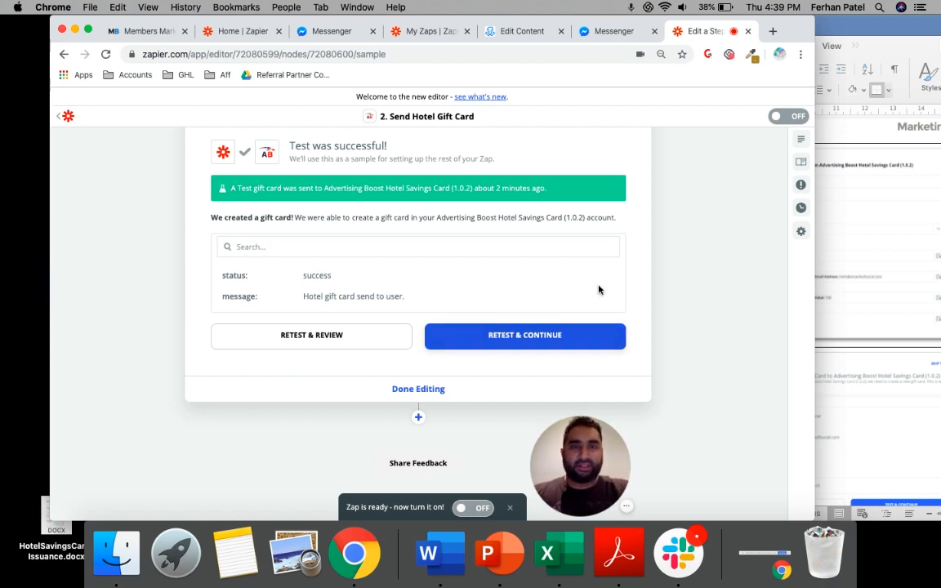
Finish editing the Send Hotel Gift Card action and turn the Zap on
left_click(415, 391)
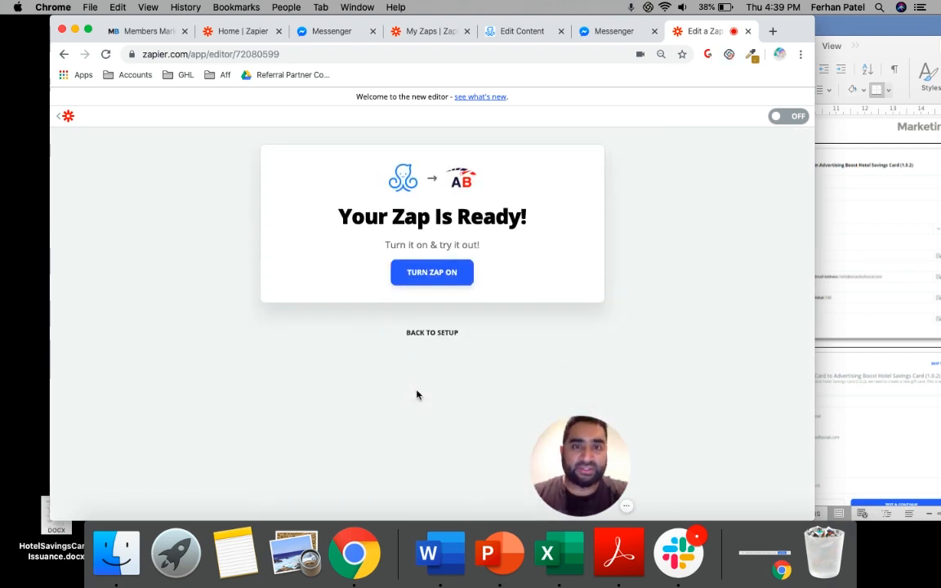
left_click(434, 276)
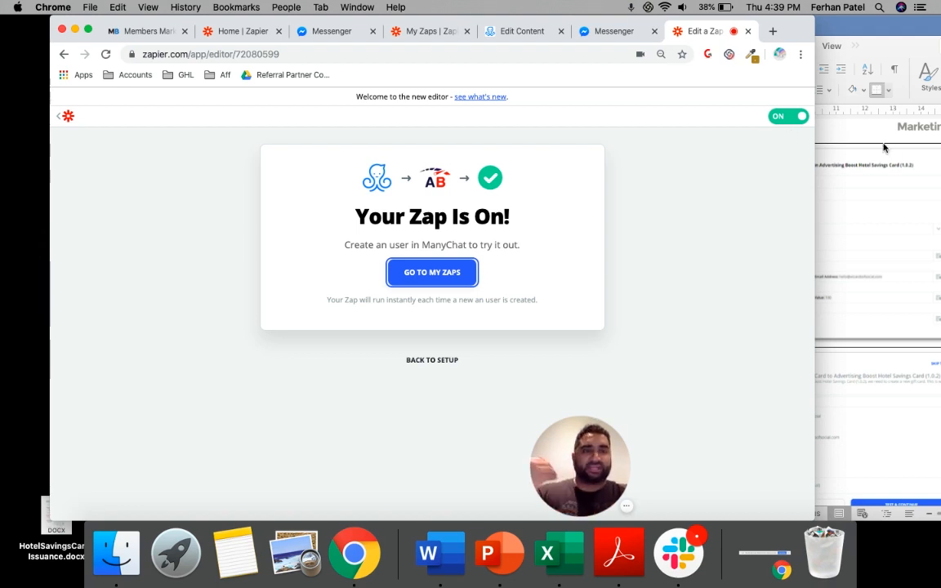
Consult Step 6, Finalize your ManyChat Setup and Go Live, in the HotelSavingsCard_Issuance Word document and bring up the ManyChat page
left_click(816, 203)
scroll(879, 225, "down", 10)
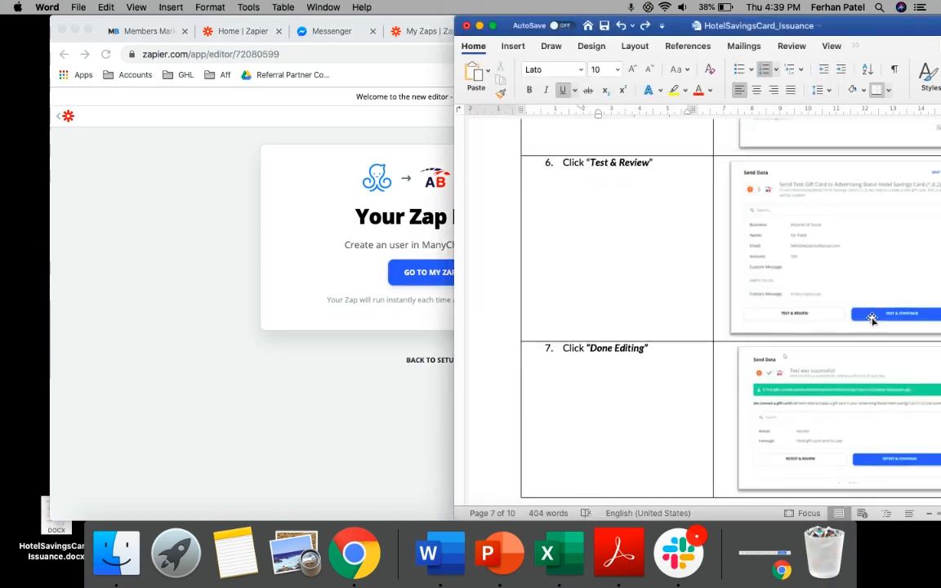
scroll(880, 225, "down", 10)
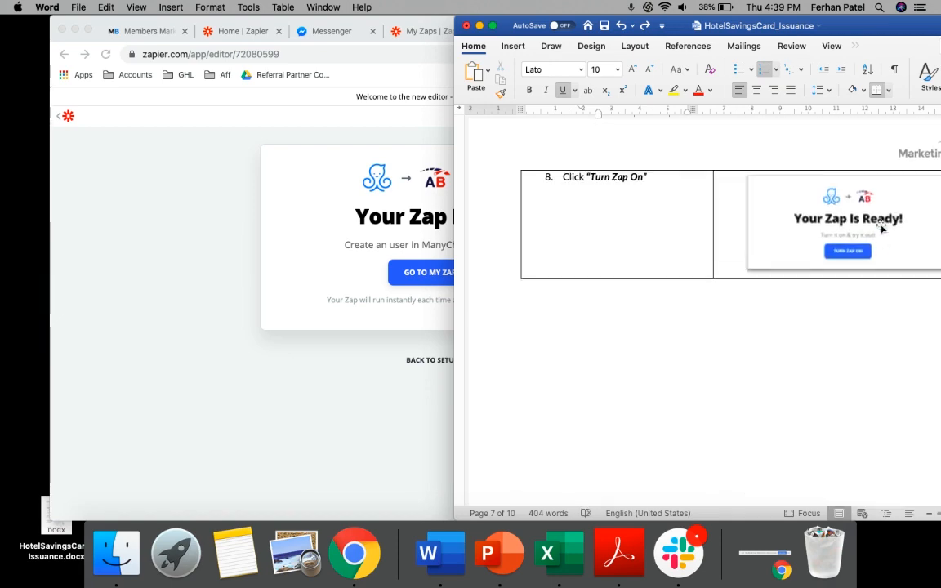
scroll(880, 225, "down", 4)
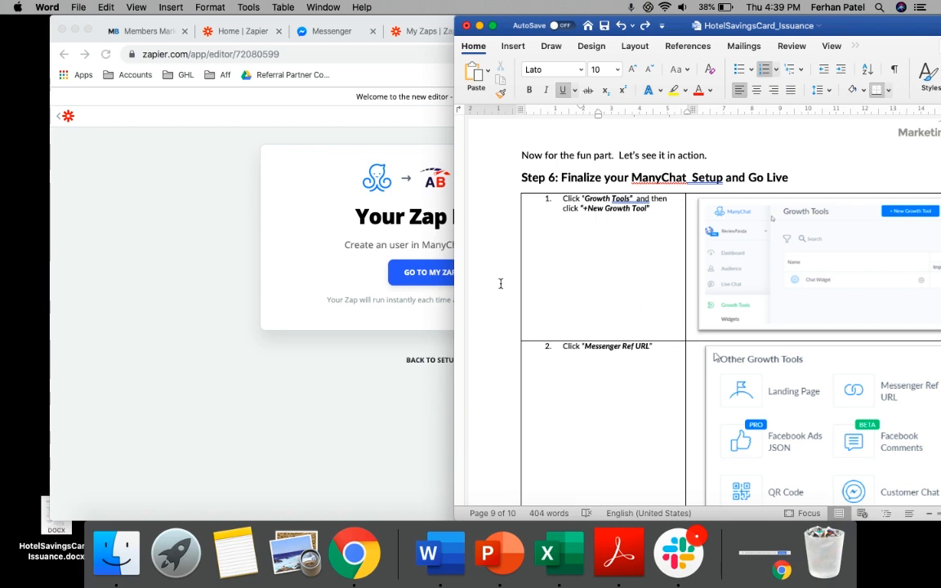
left_click(304, 265)
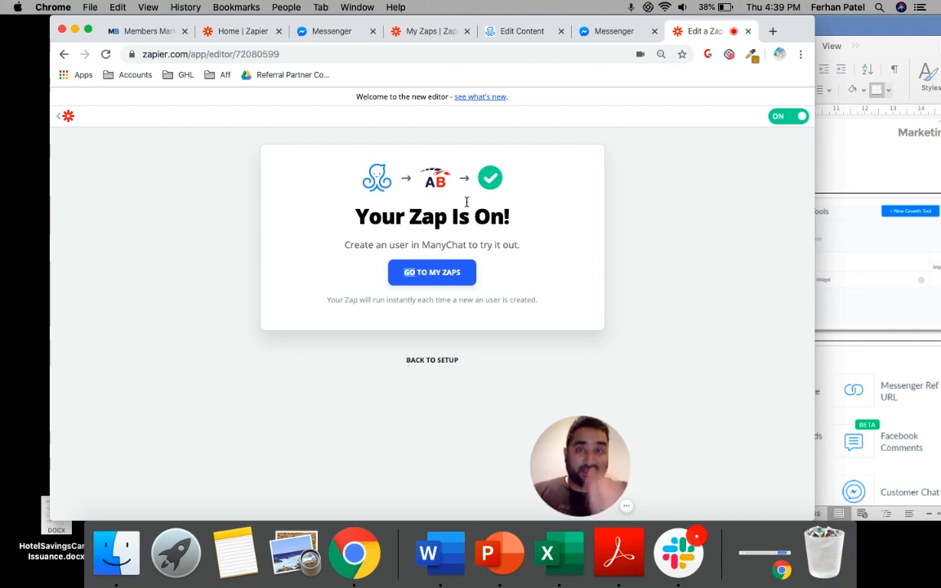
left_click(331, 32)
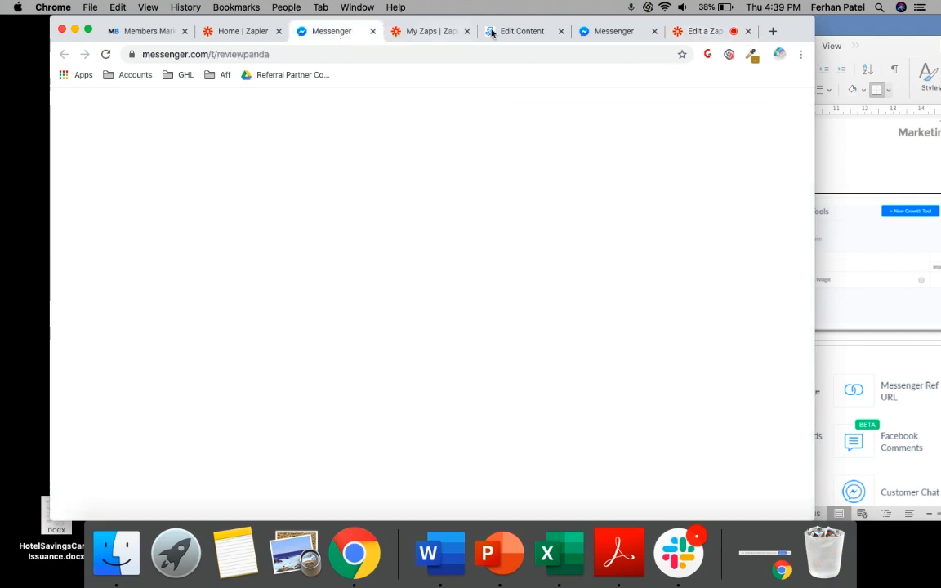
left_click(520, 31)
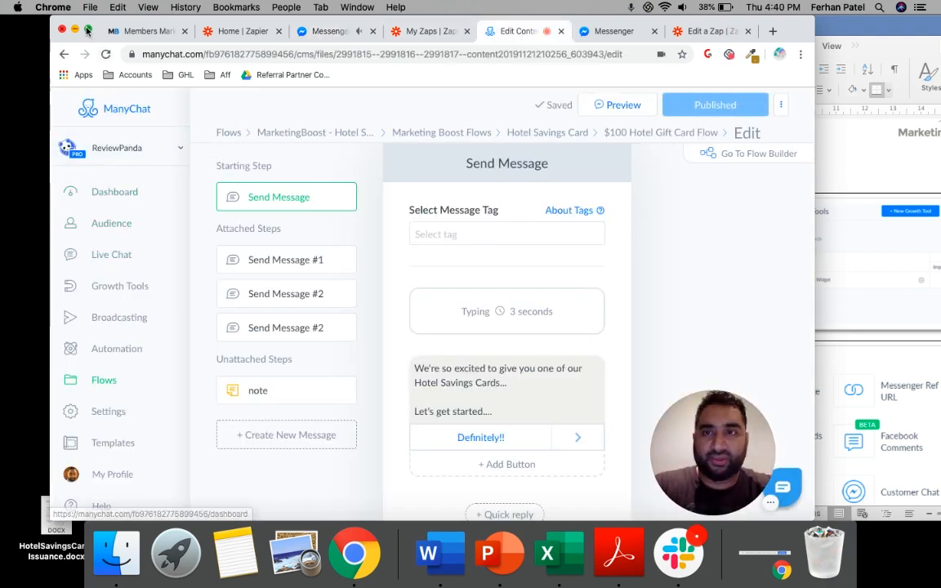
mouse_move(87, 30)
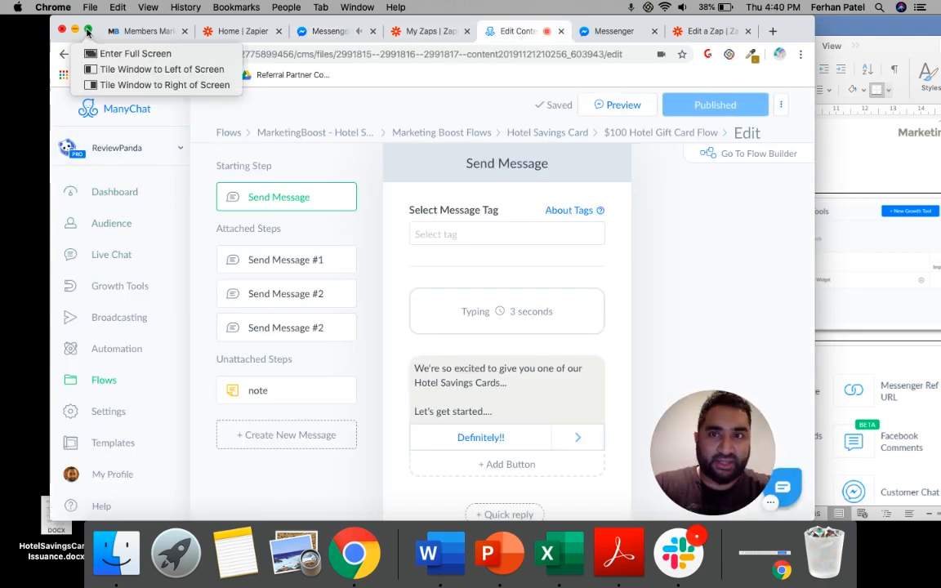
left_click(846, 213)
scroll(833, 211, "down", 2)
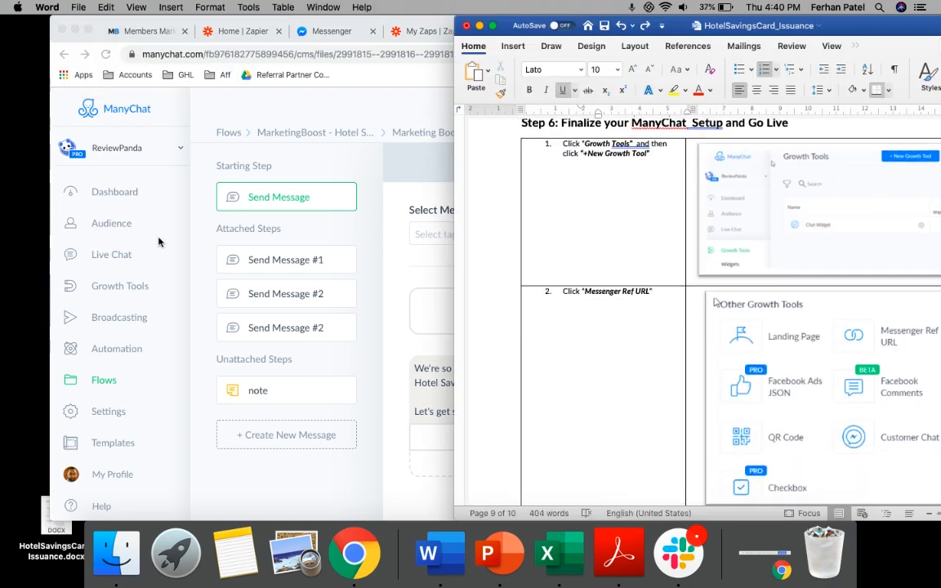
Create a new growth tool of type Messenger Ref URL in ManyChat
left_click(128, 288)
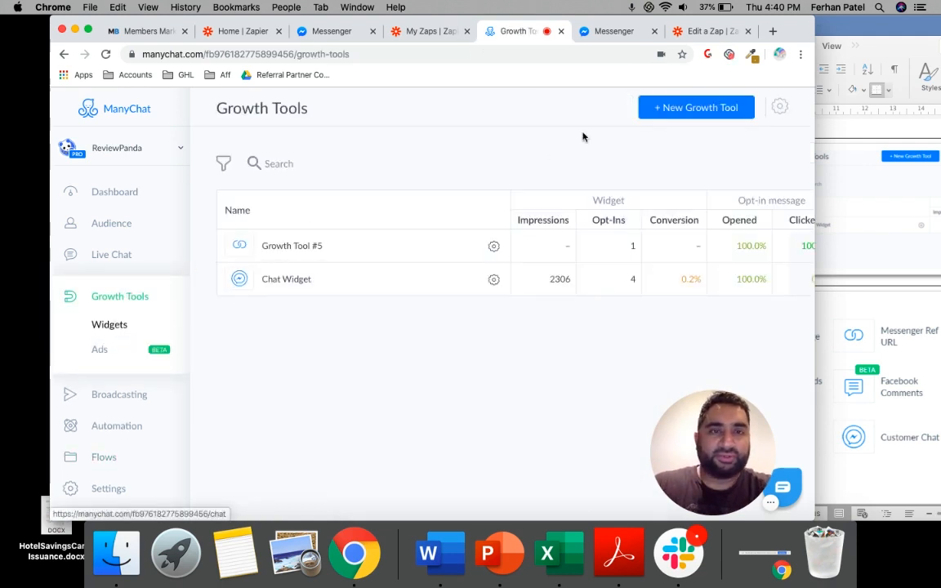
left_click(677, 114)
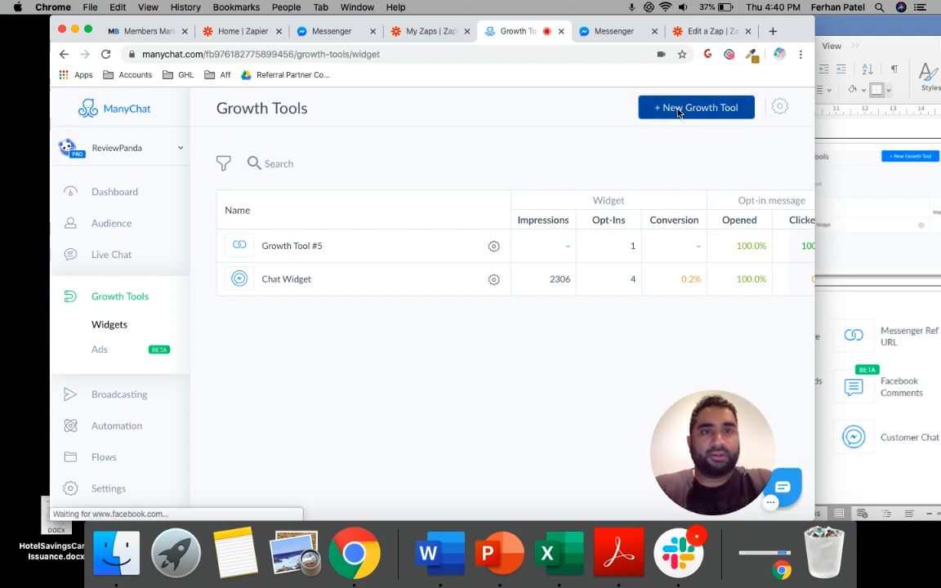
scroll(419, 193, "down", 4)
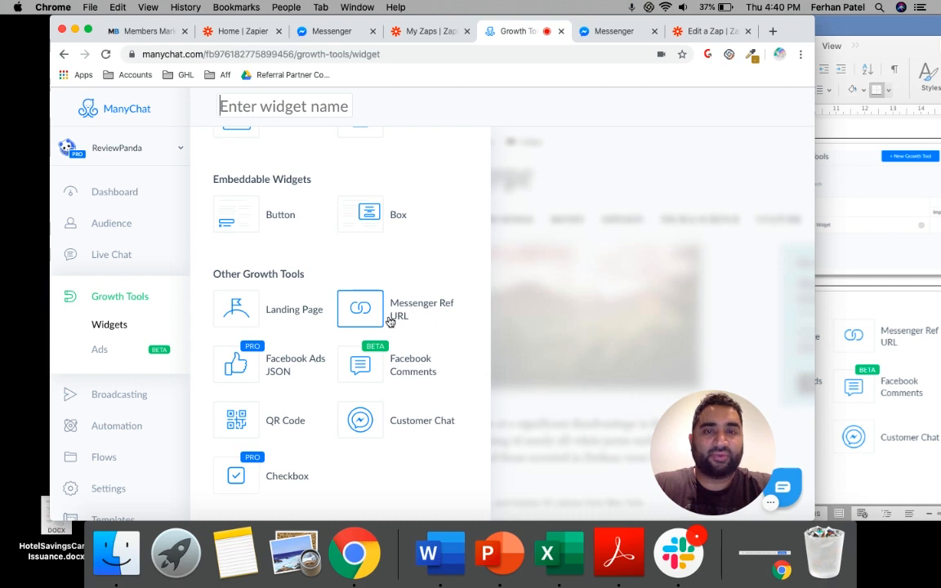
scroll(392, 318, "up", 4)
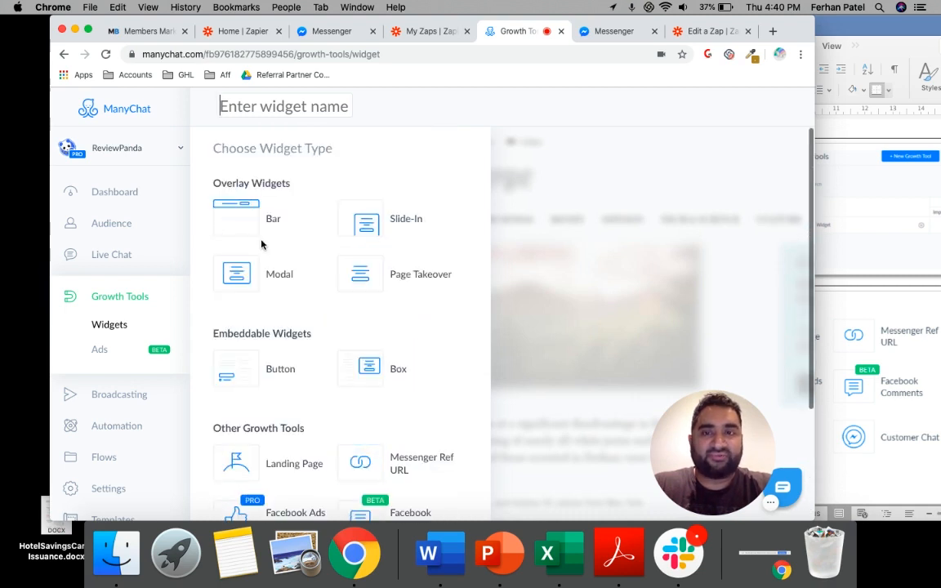
scroll(417, 260, "down", 4)
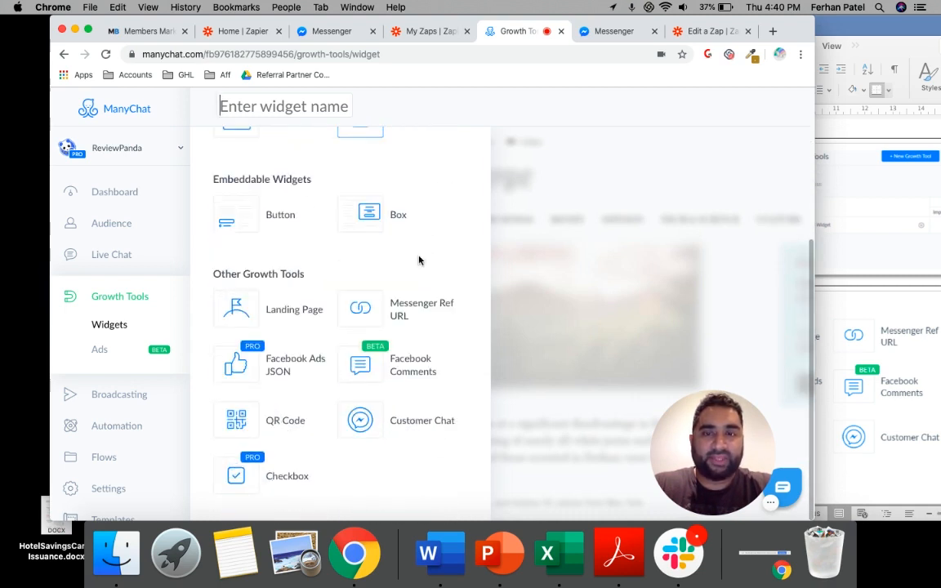
left_click(400, 305)
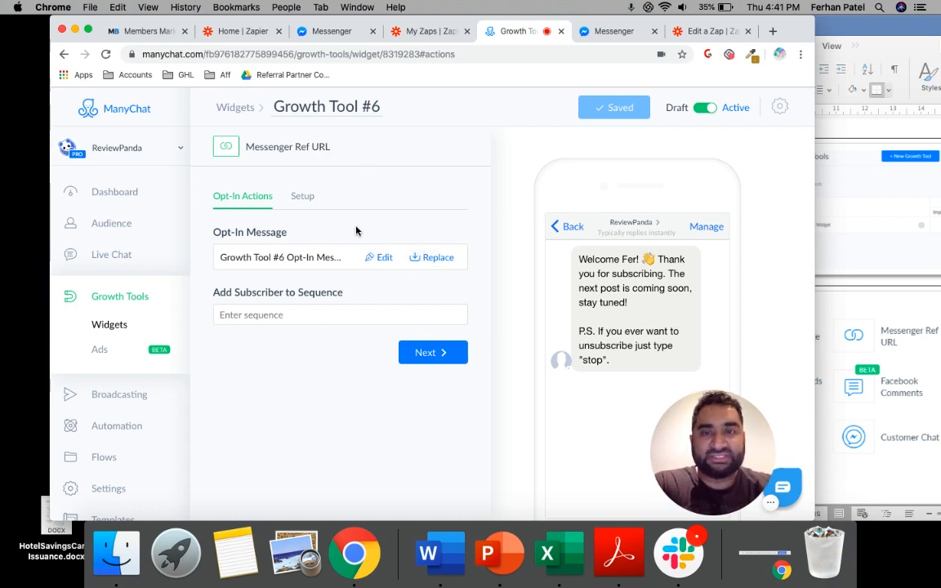
Replace the growth tool's opt-in message with the Choose Your Hotel Savings Card flow from the Marketing Boost Flows > Hotel Savings Card folder
left_click(432, 264)
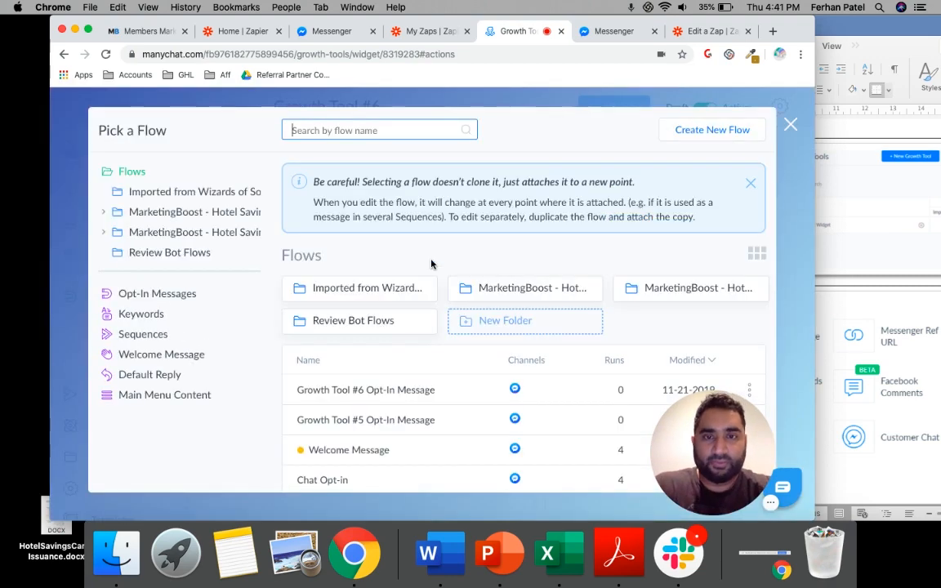
left_click(525, 292)
left_click(371, 296)
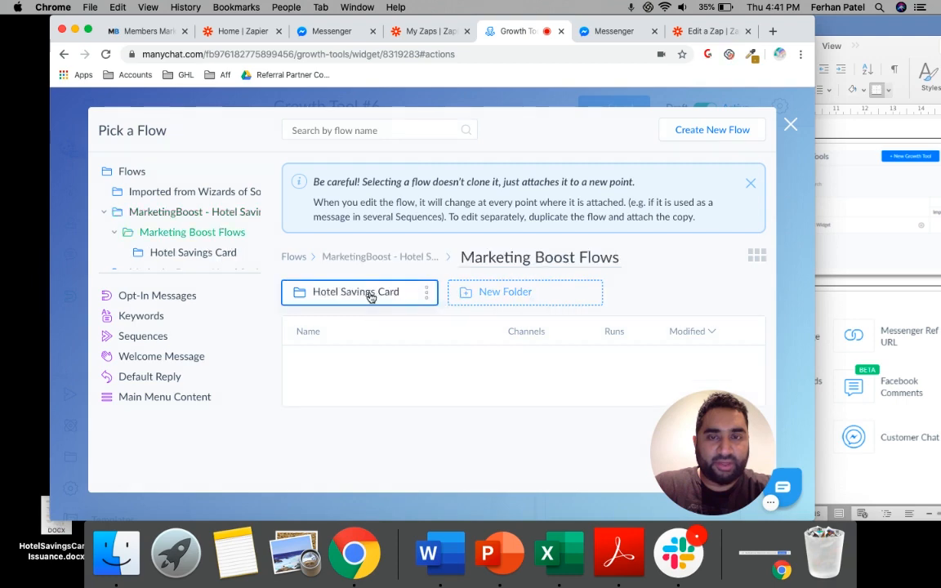
left_click(371, 296)
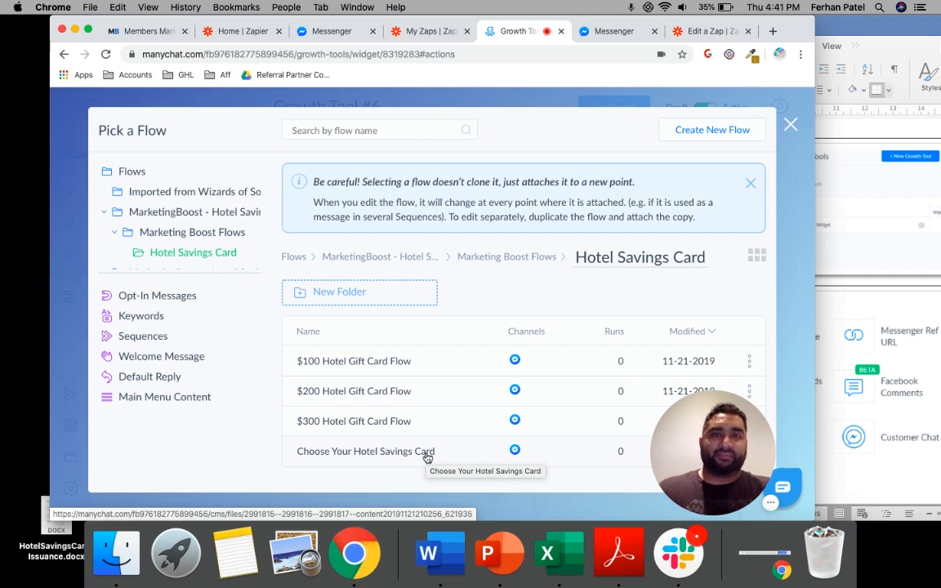
left_click(379, 455)
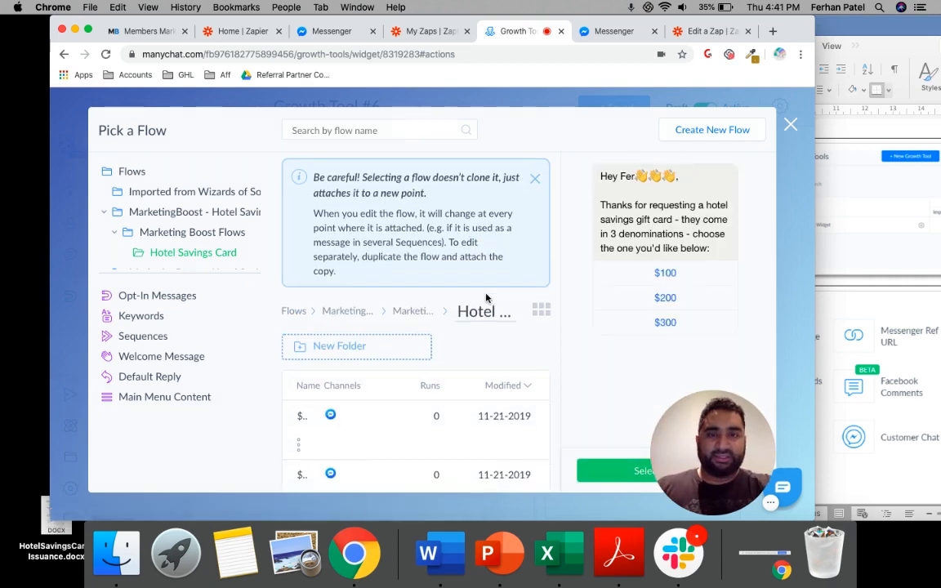
double_click(794, 29)
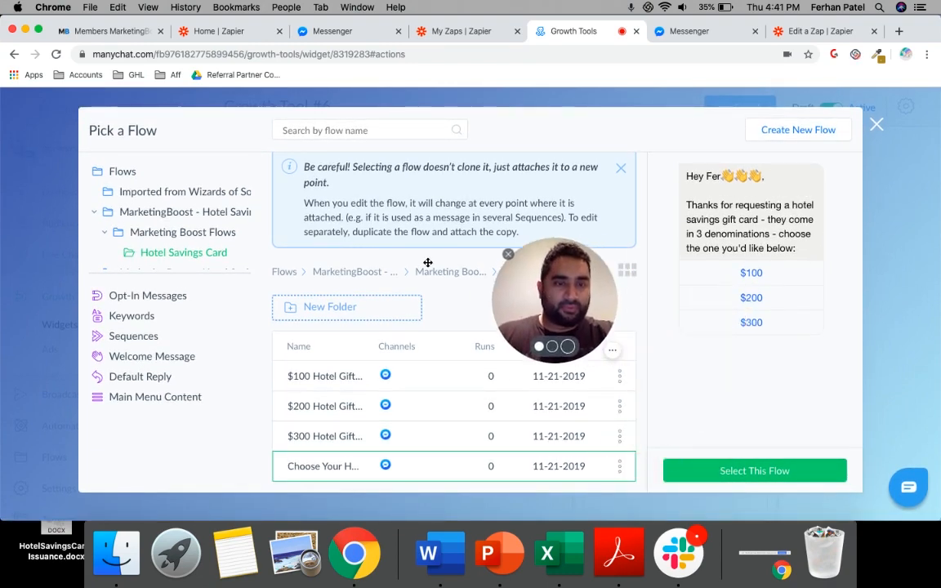
left_click(749, 471)
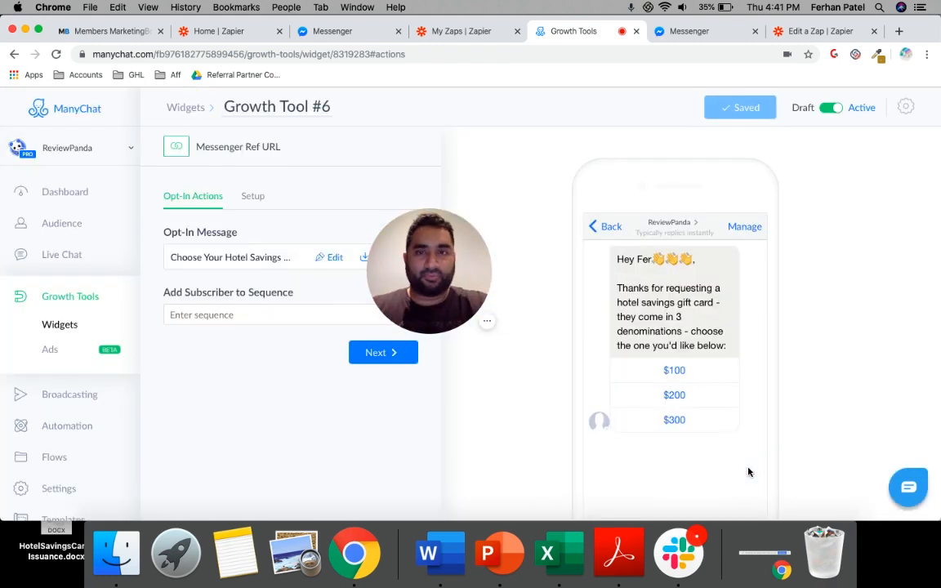
Check the remaining Step 6 instructions through the end of the HotelSavingsCard_Issuance Word document, and return to ManyChat
left_click_drag(448, 248, 574, 143)
left_click_drag(939, 206, 644, 205)
left_click(779, 274)
scroll(778, 274, "down", 10)
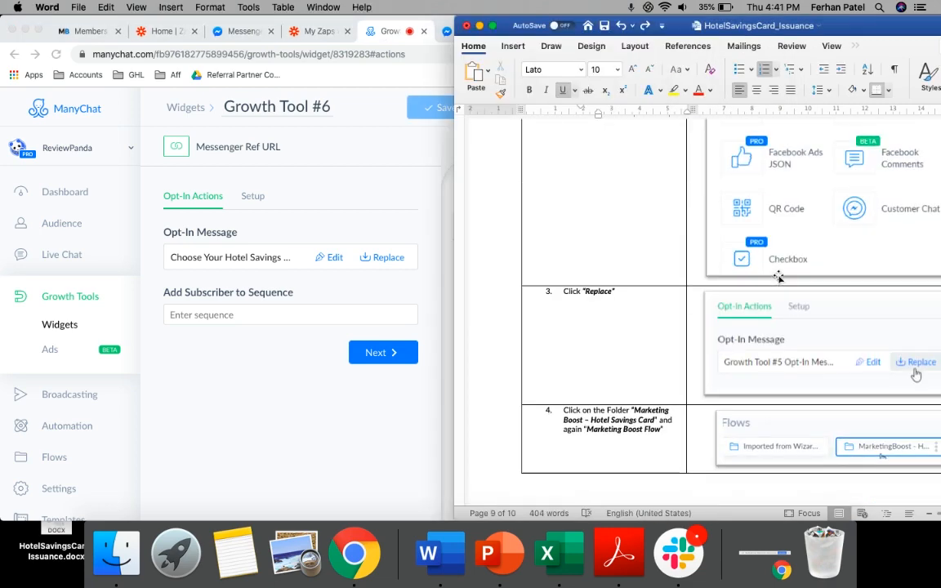
scroll(778, 275, "down", 8)
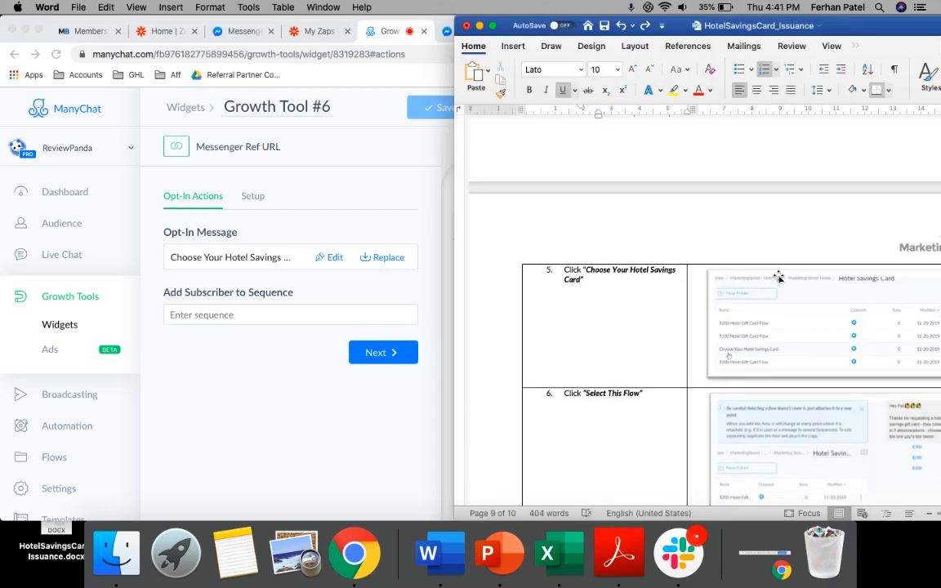
scroll(778, 274, "down", 10)
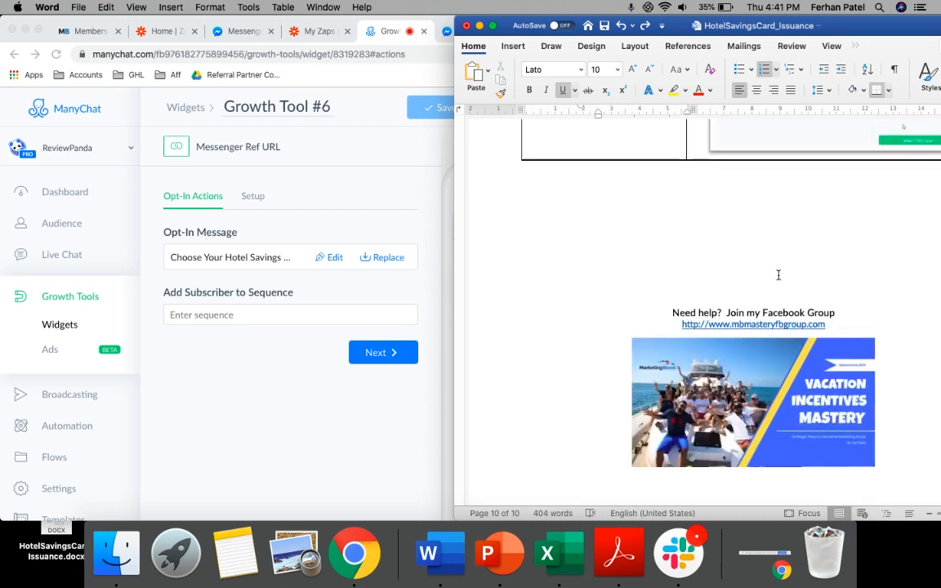
left_click(249, 374)
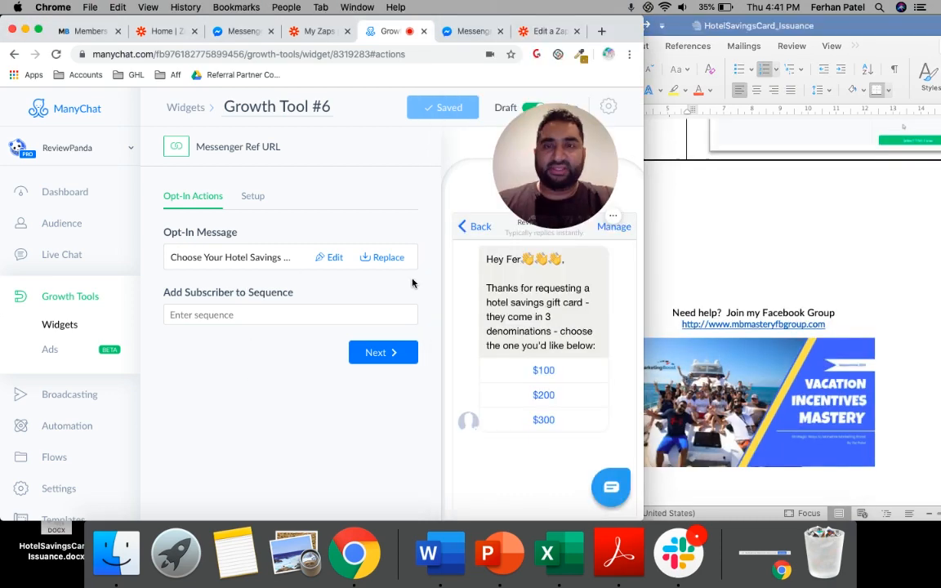
Open the growth tool's Setup stage and copy its Messenger Ref URL
left_click(244, 197)
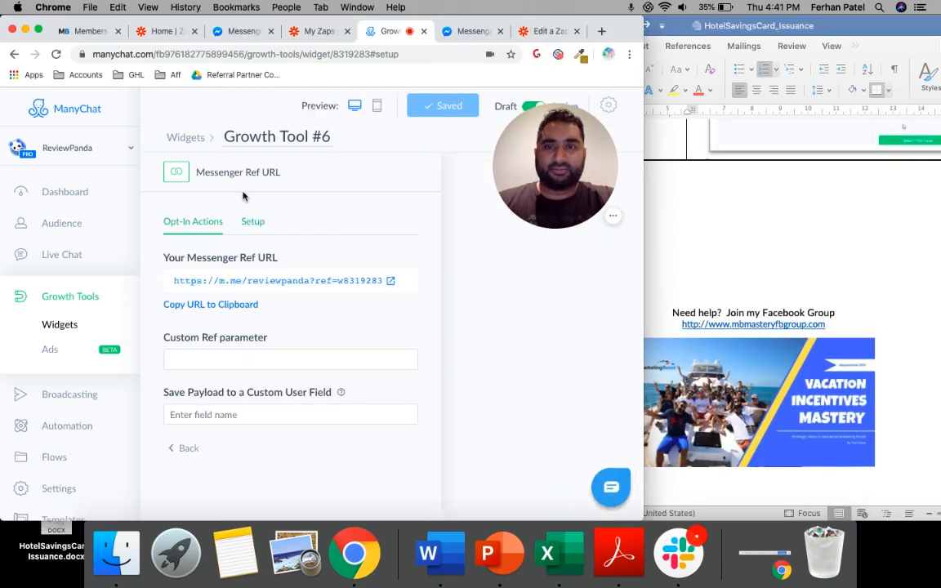
left_click(197, 228)
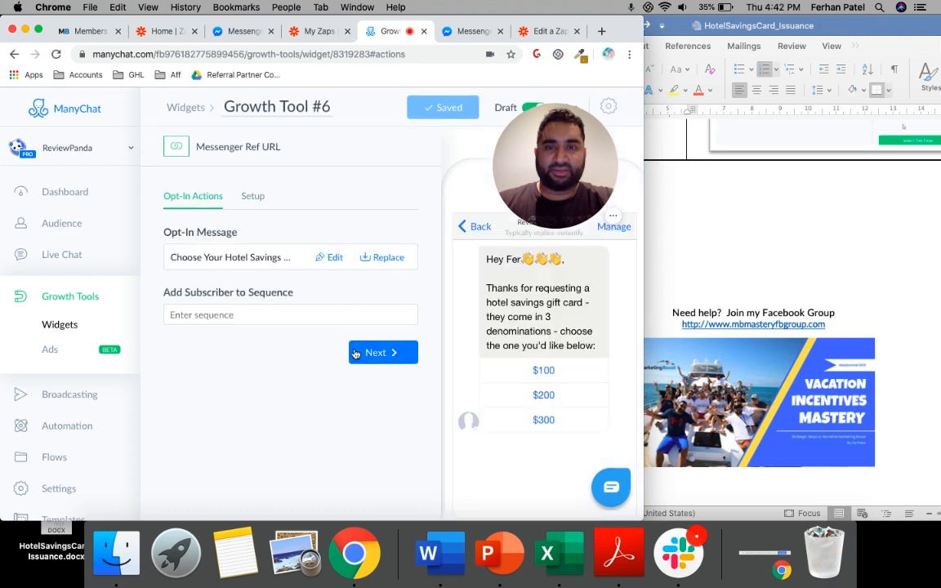
left_click(374, 354)
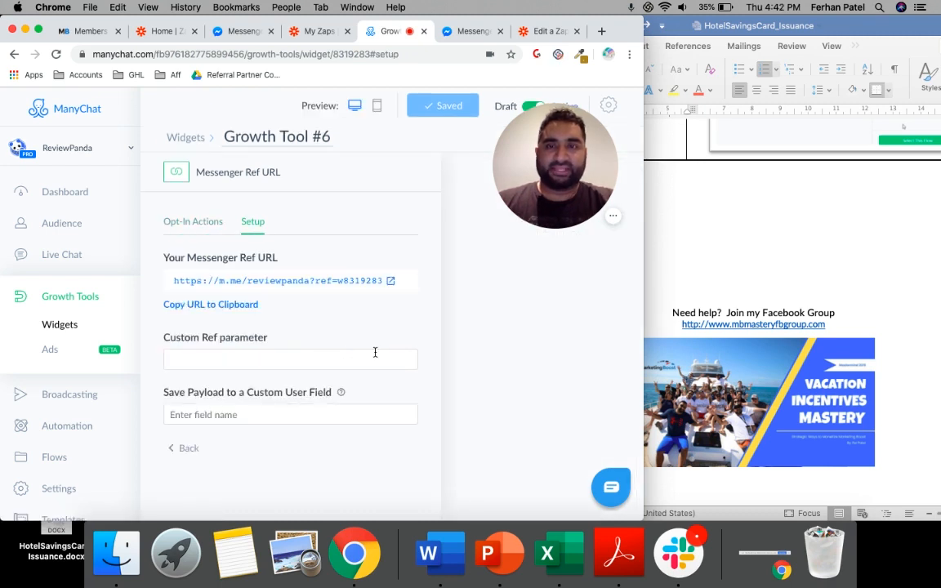
double_click(622, 30)
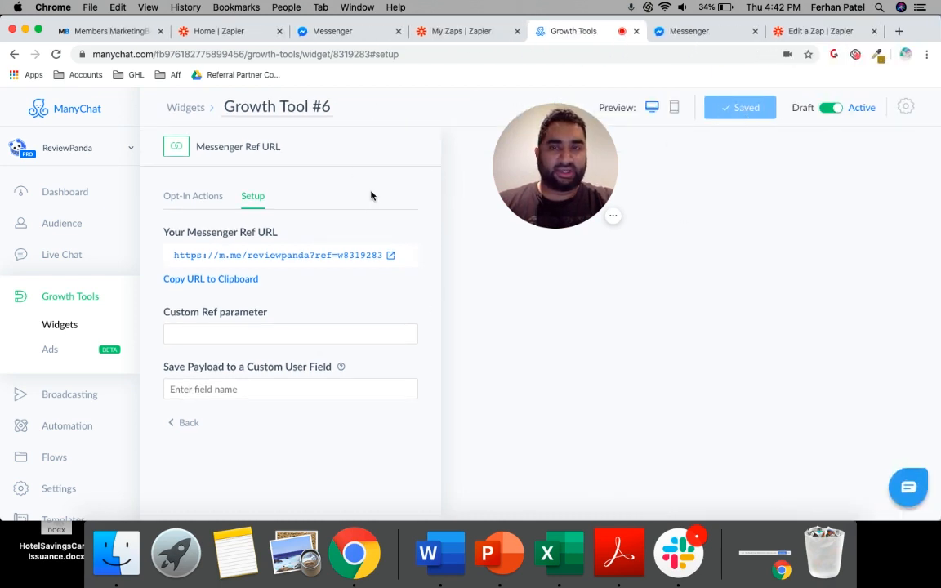
right_click(284, 256)
left_click(319, 331)
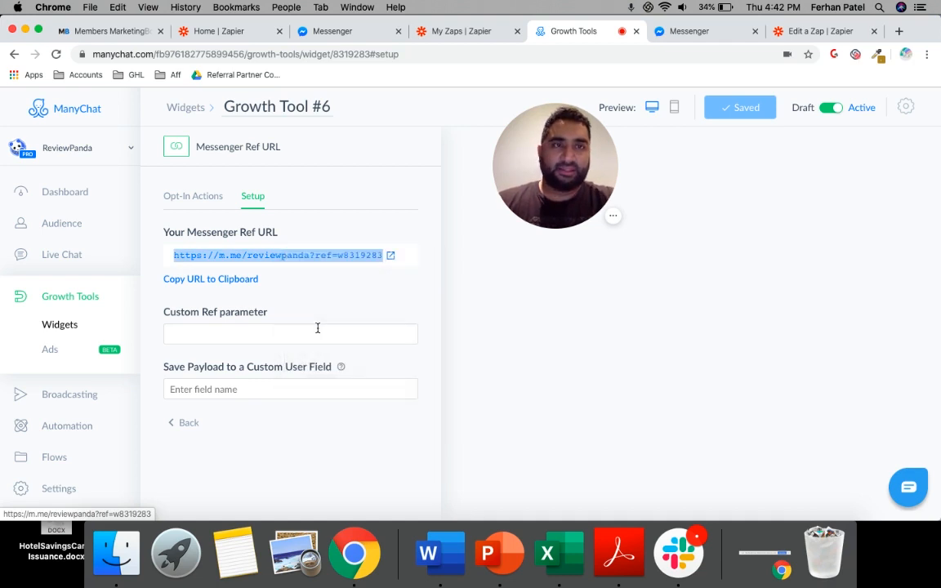
Load the copied Messenger Ref URL in the existing Messenger tab and narrow the browser window beside the Word document
left_click(898, 31)
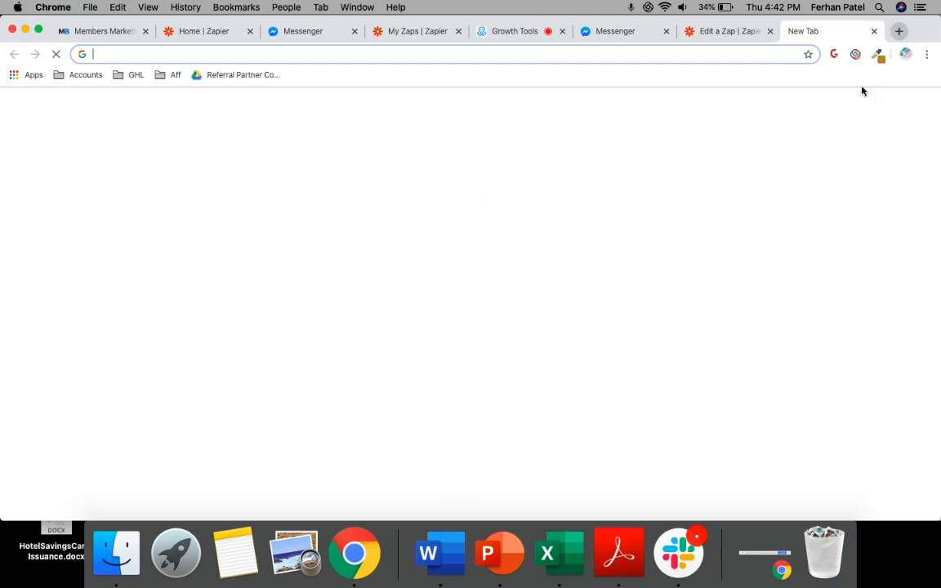
left_click(588, 38)
left_click(413, 57)
key("super+v")
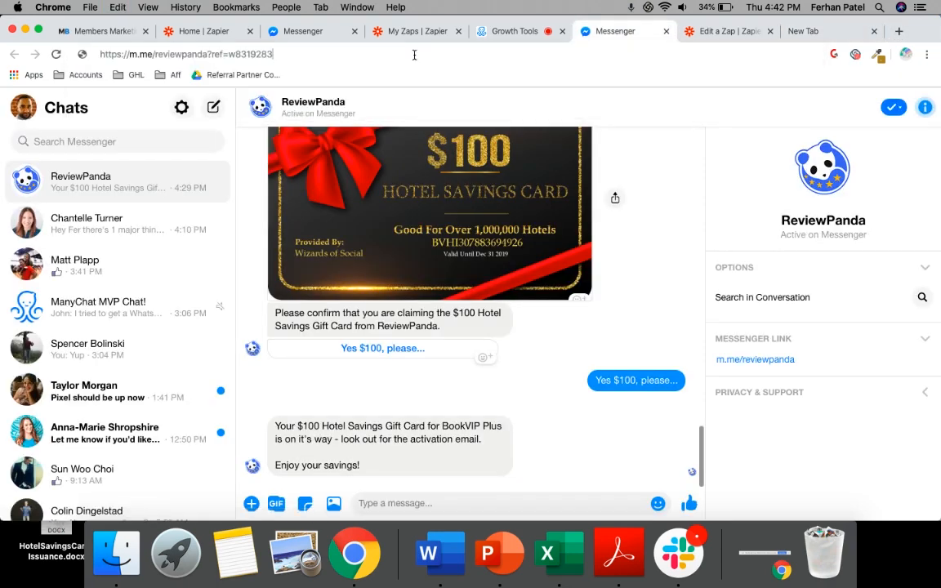
key("Return")
left_click_drag(939, 215, 776, 218)
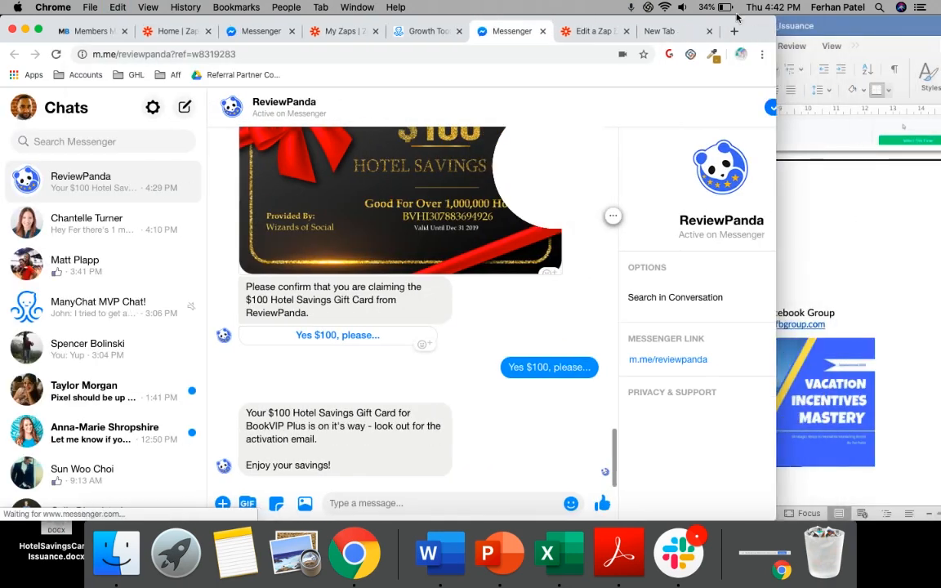
left_click_drag(749, 29, 605, 12)
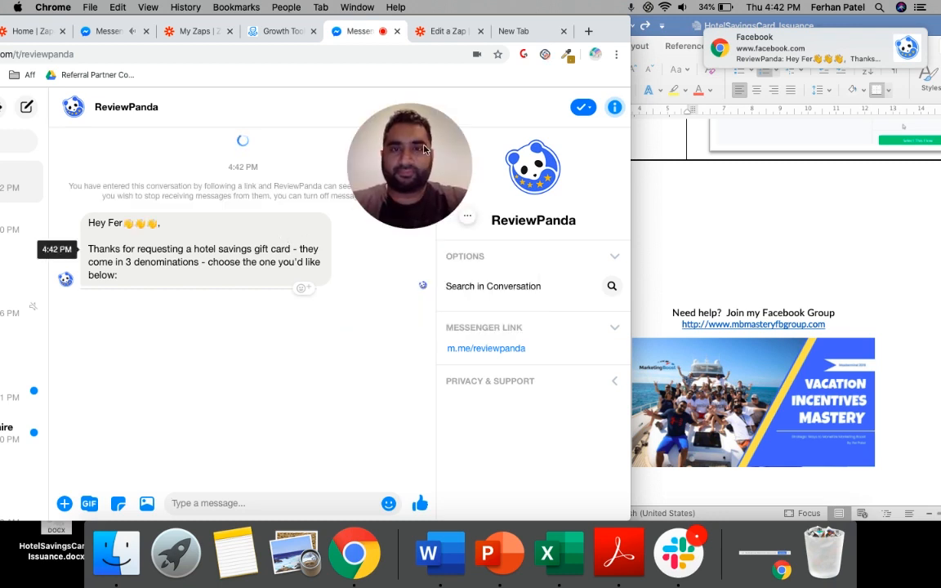
Choose the $300 hotel savings card in the ReviewPanda conversation and reply Definitely!! to get started
left_click_drag(406, 129, 521, 129)
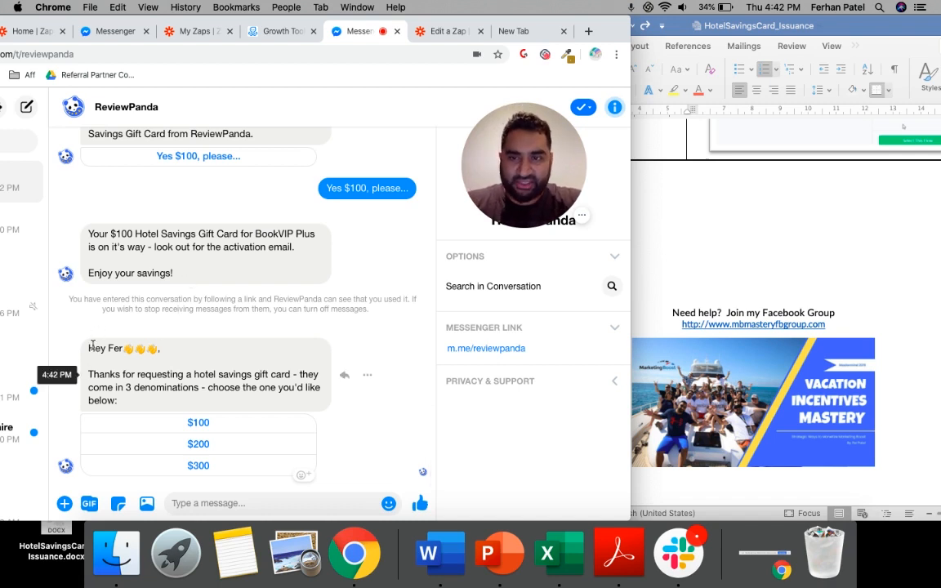
left_click_drag(90, 348, 198, 396)
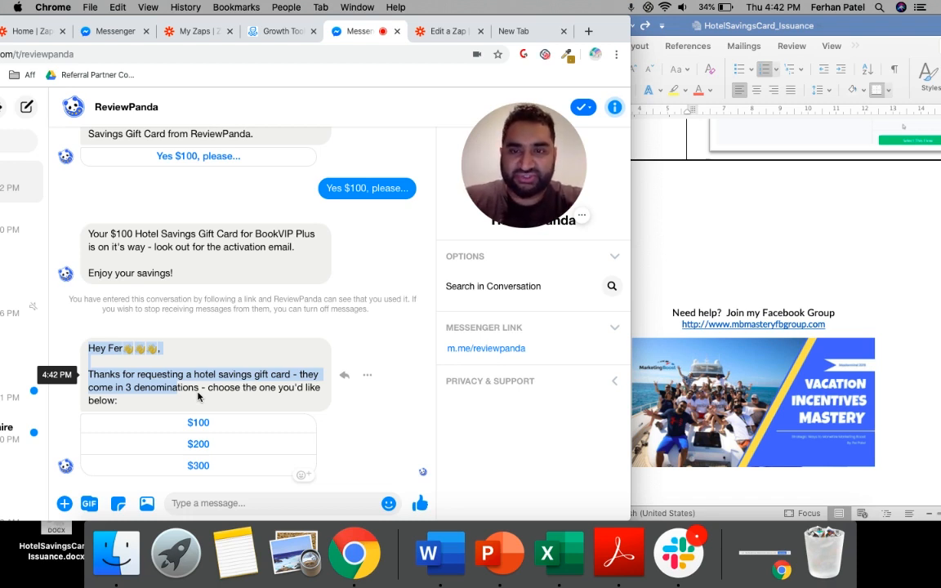
left_click(199, 466)
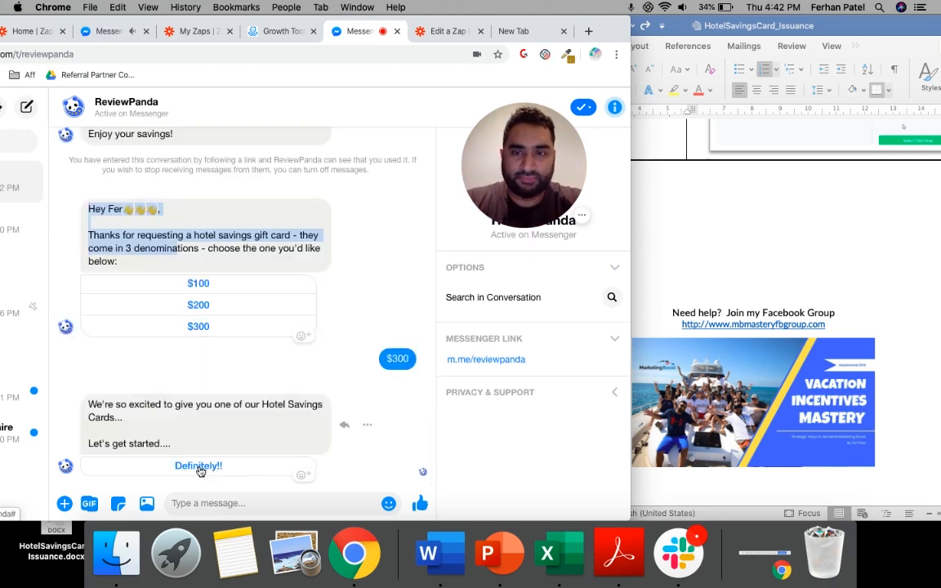
left_click(200, 467)
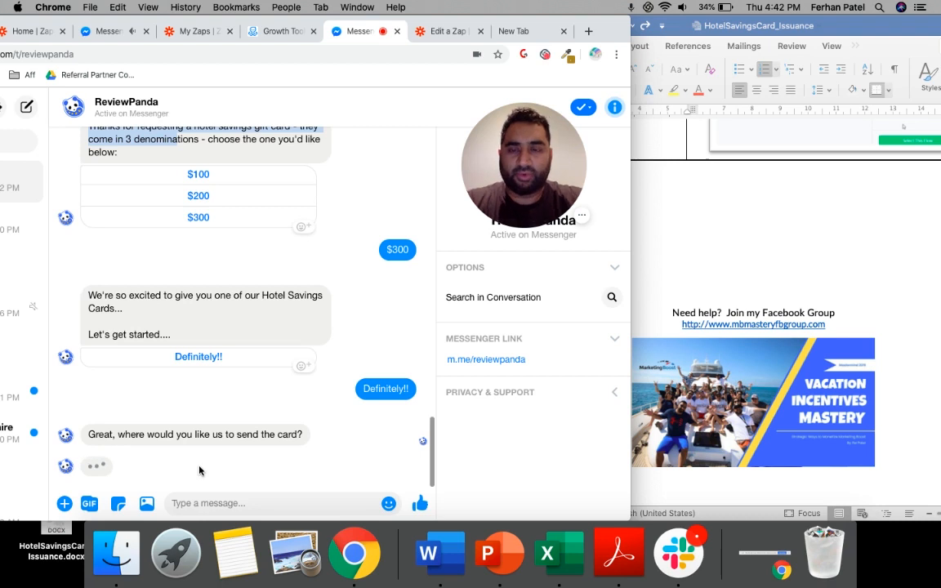
Send the recipient's email address in the ReviewPanda chat and confirm the claim with Yes $300, please..
left_click(254, 503)
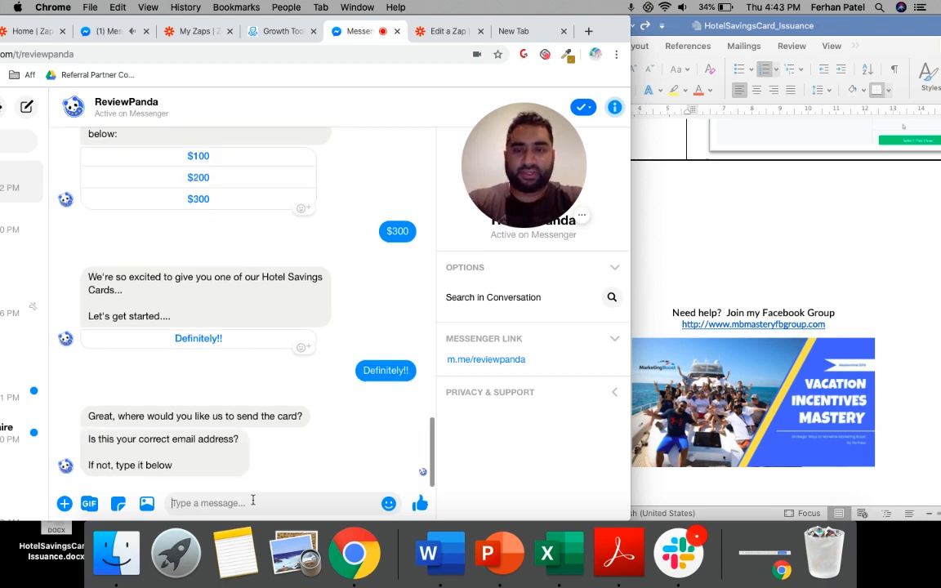
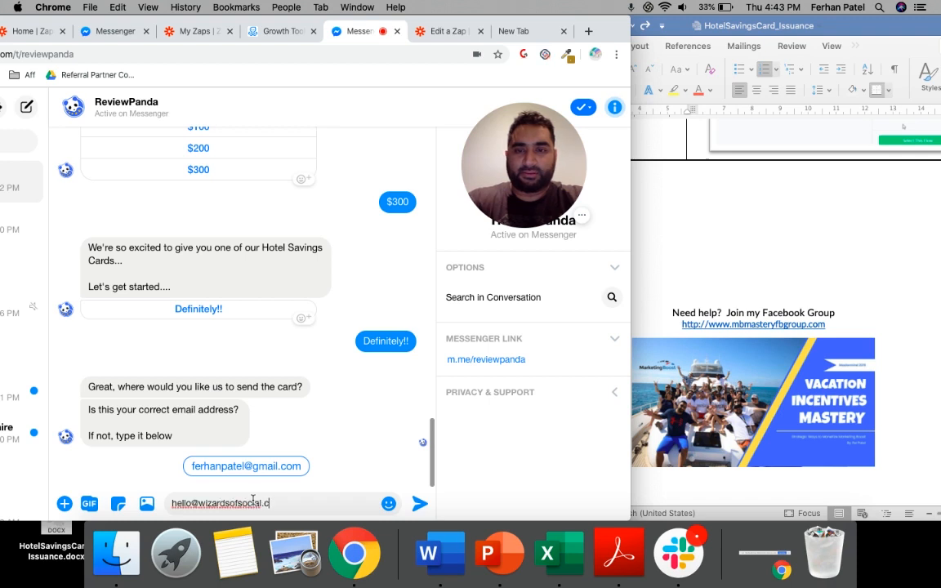
key("Return")
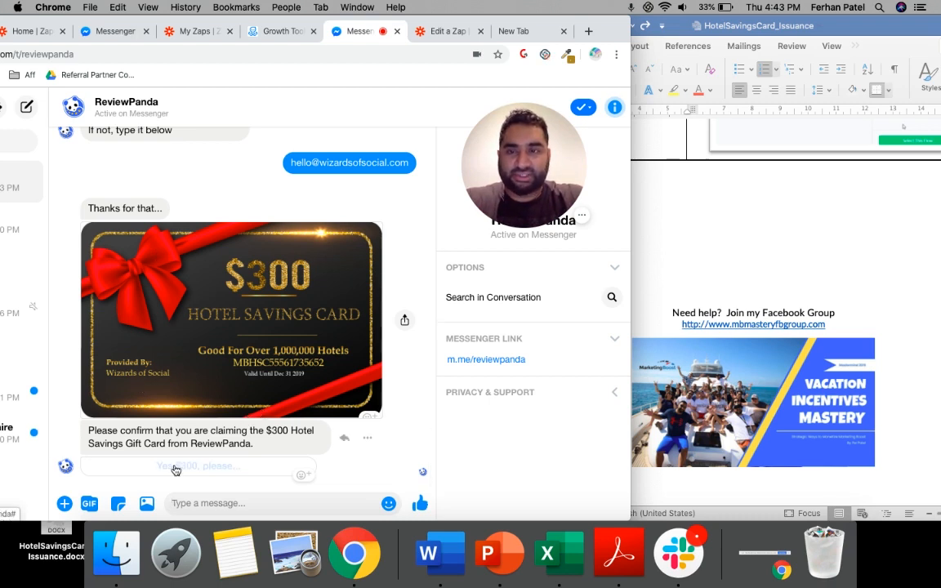
left_click(174, 467)
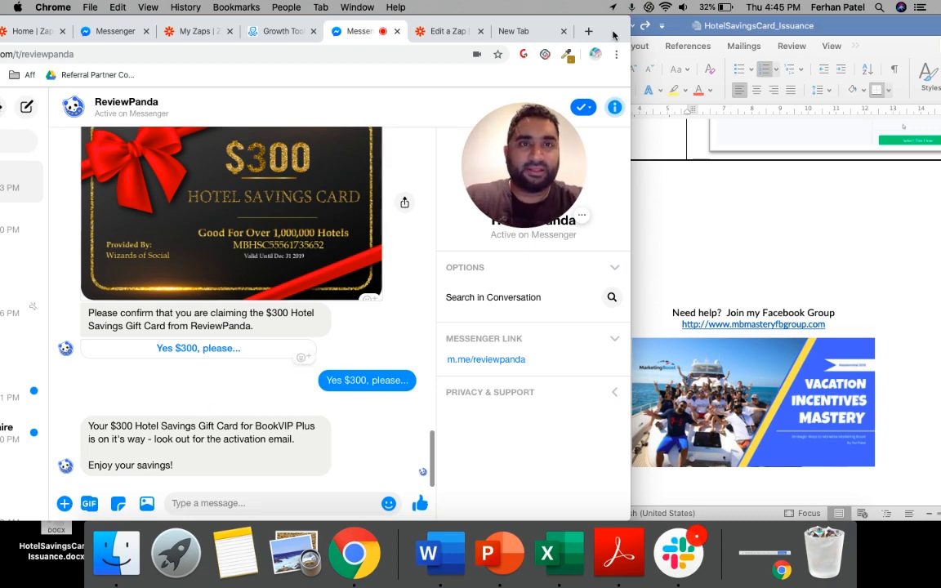
Widen the browser window, review the $300 card message, and return to the ManyChat growth tool
left_click_drag(615, 22, 745, 22)
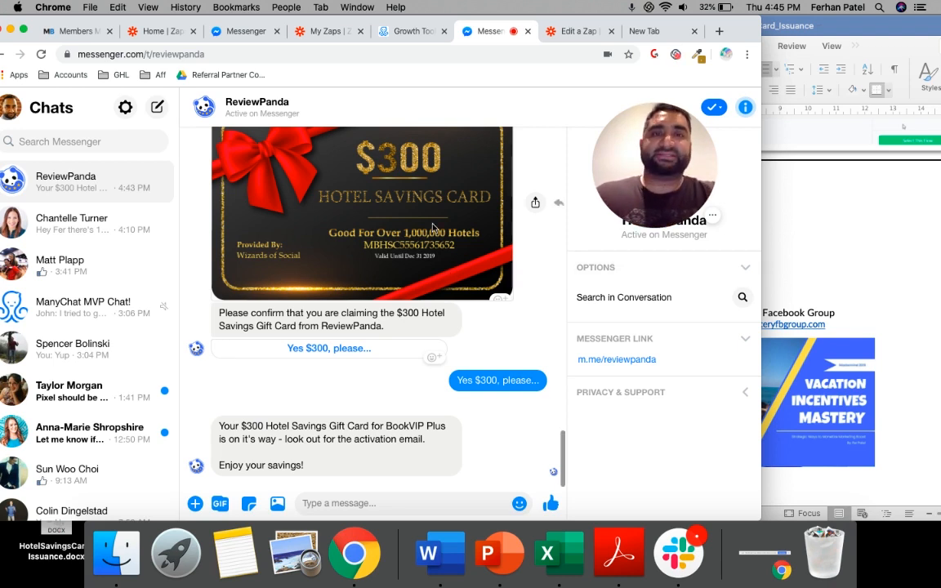
scroll(432, 229, "up", 2)
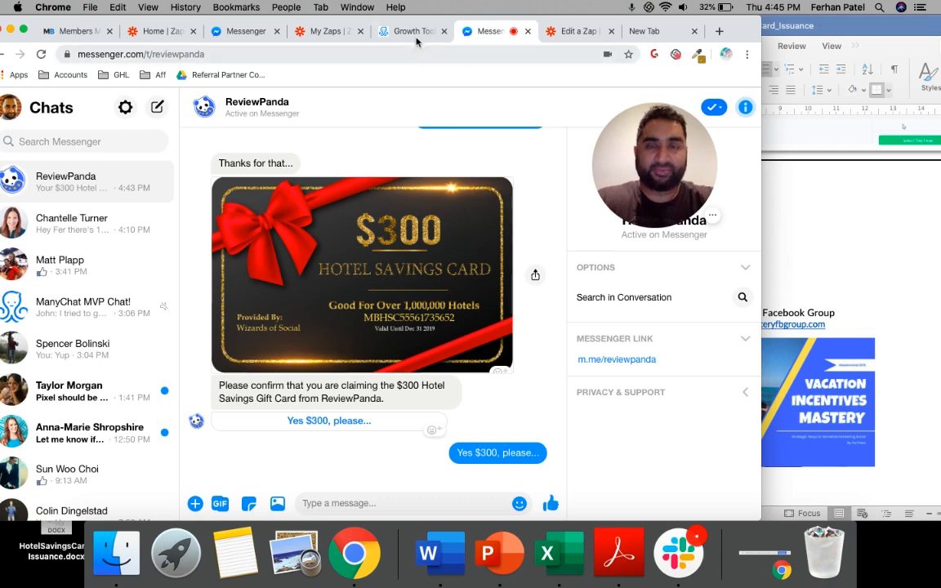
left_click(415, 32)
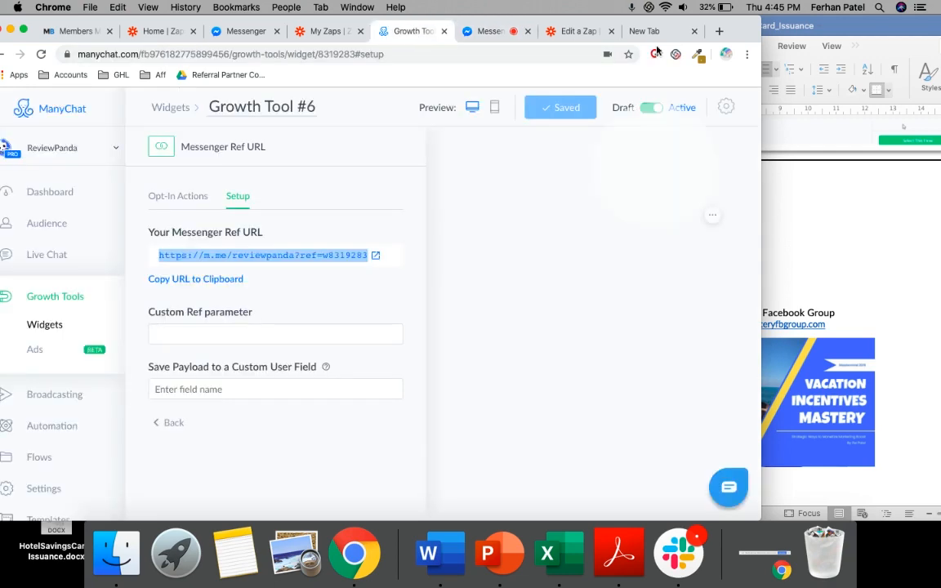
left_click_drag(734, 31, 816, 31)
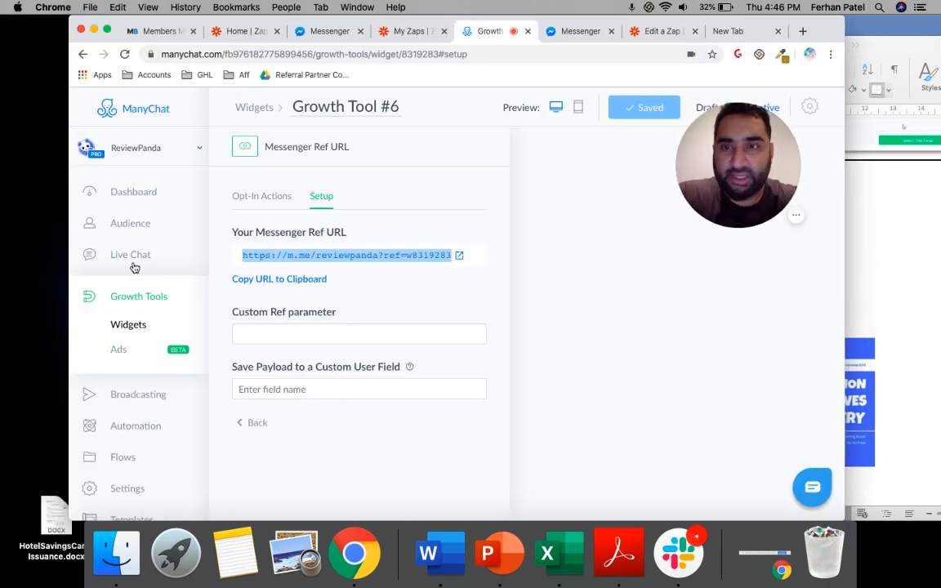
Open the Marketing Boost Flows > Hotel Savings Card folder in ManyChat's Flows and maximize the browser window
scroll(118, 363, "down", 2)
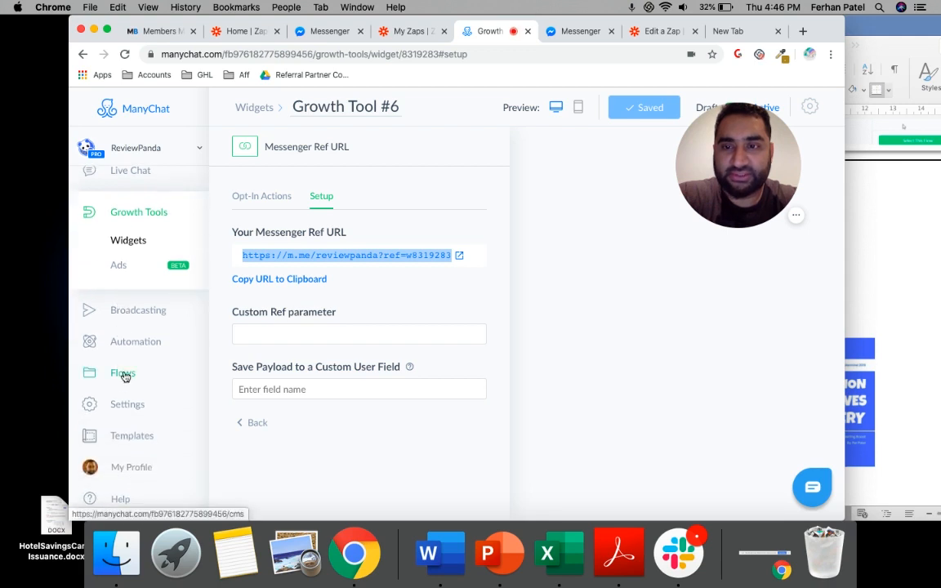
left_click(124, 376)
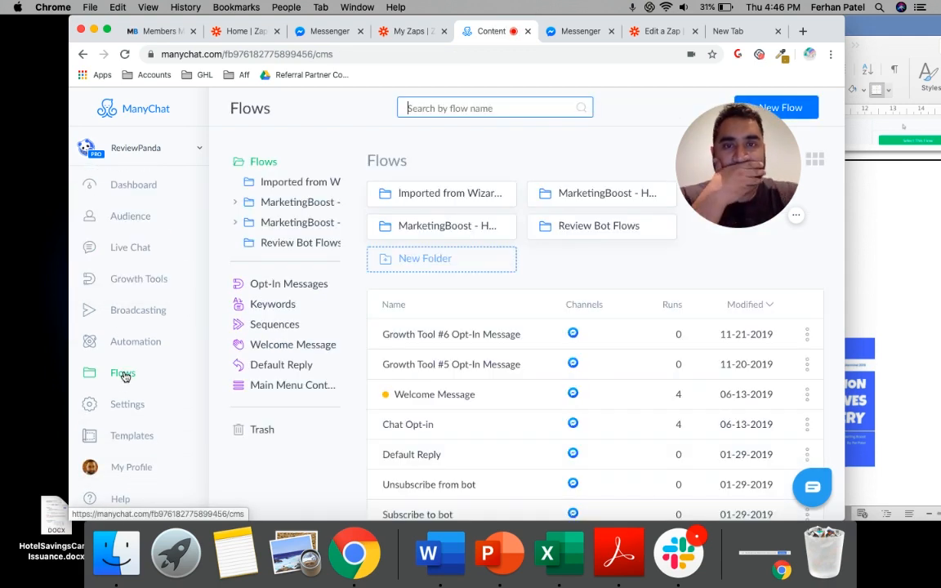
left_click(466, 229)
left_click(426, 197)
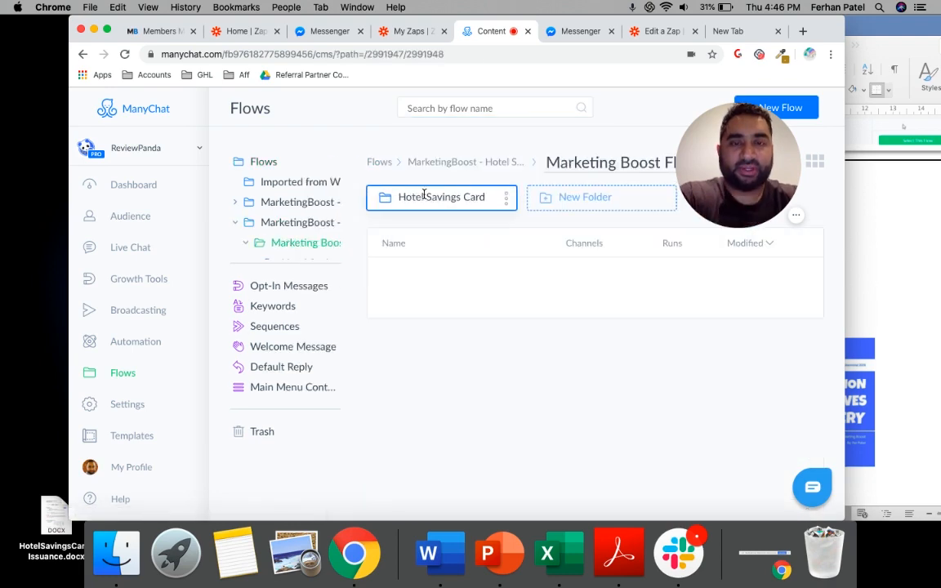
left_click(423, 194)
double_click(818, 29)
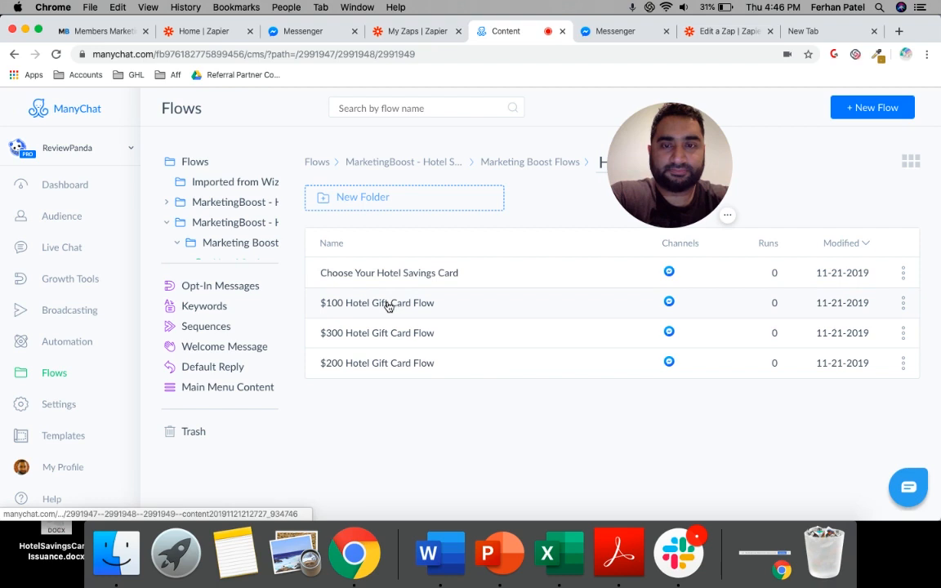
Open the $100 Hotel Gift Card Flow for editing and show it in the Flow Builder
left_click(388, 304)
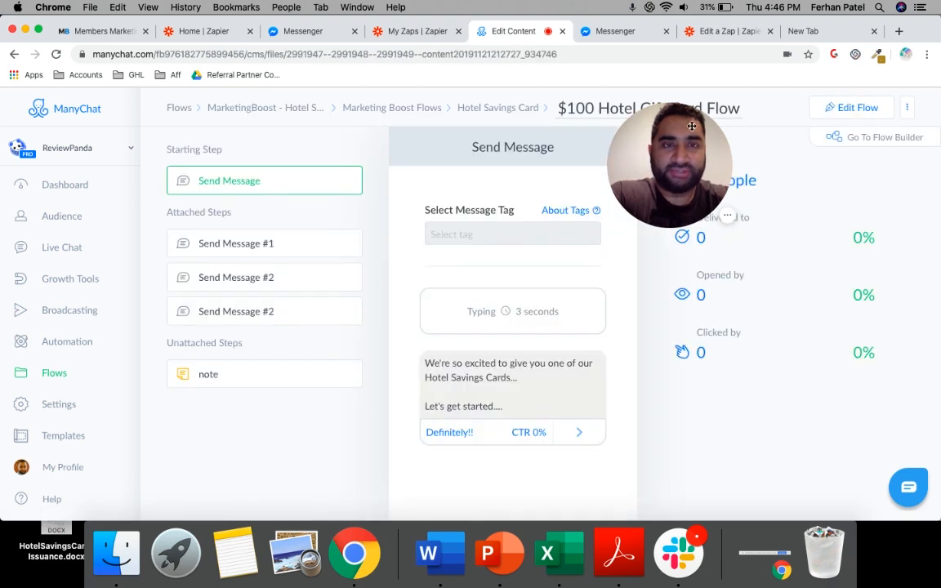
left_click(843, 111)
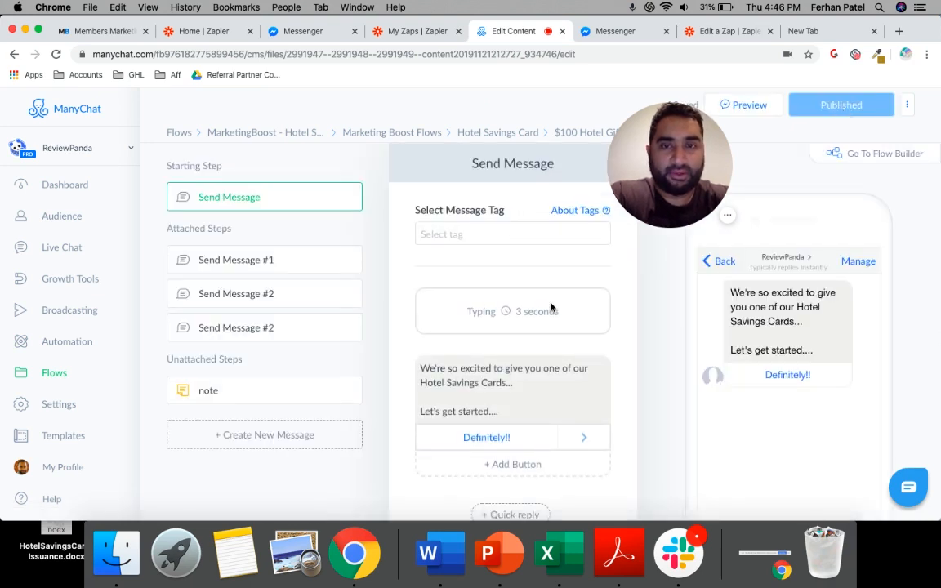
scroll(551, 308, "down", 4)
scroll(604, 362, "up", 5)
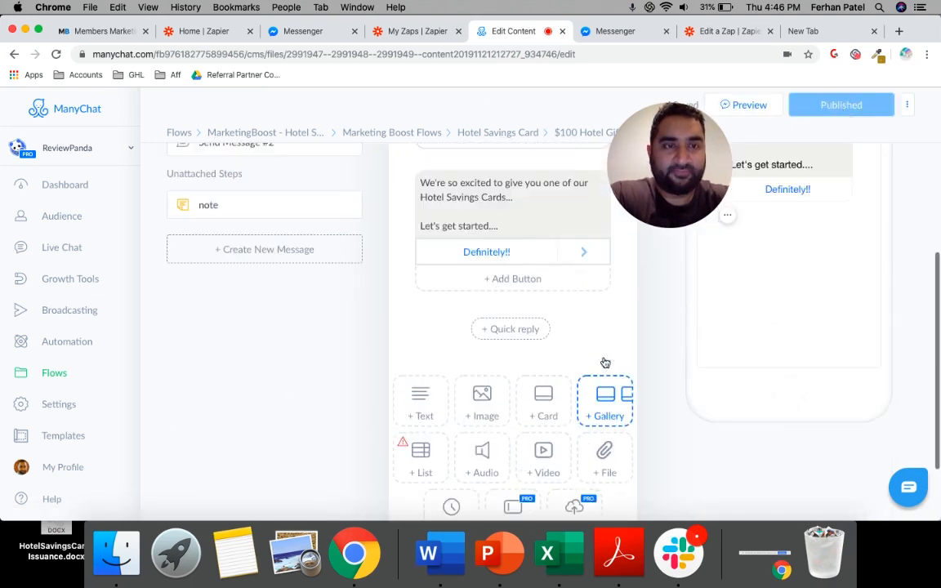
left_click(885, 155)
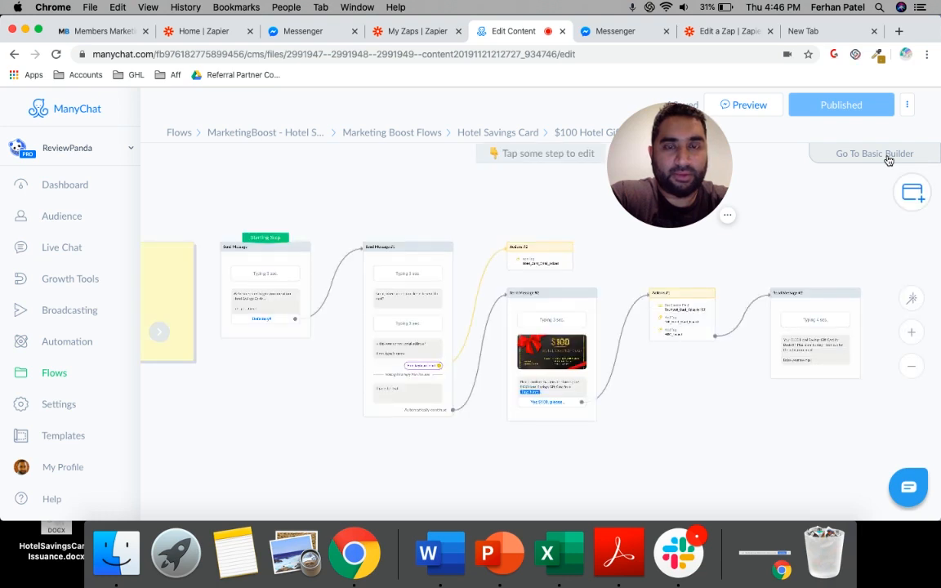
Open the flow message containing the $100 card image, check the image's file chooser, and cancel without replacing it
left_click(556, 353)
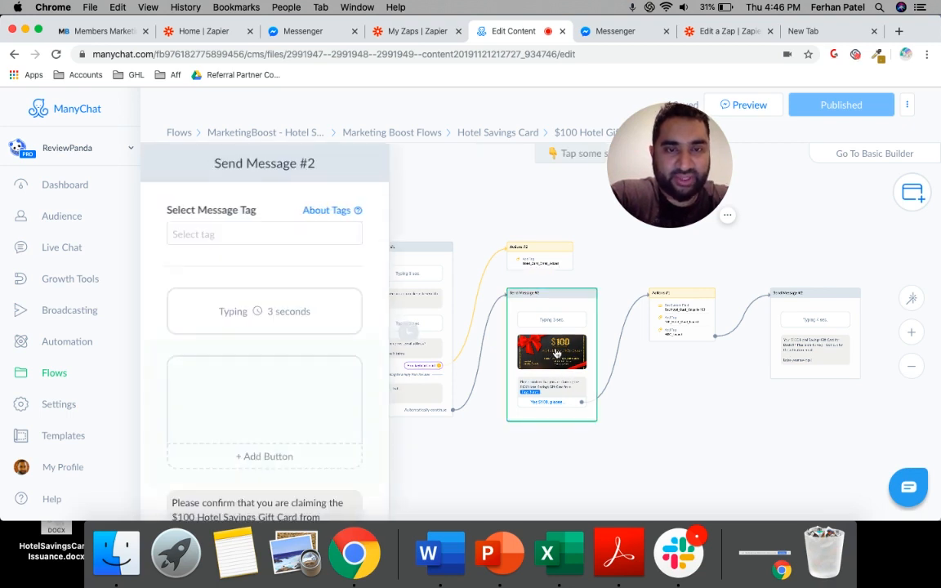
scroll(283, 321, "down", 3)
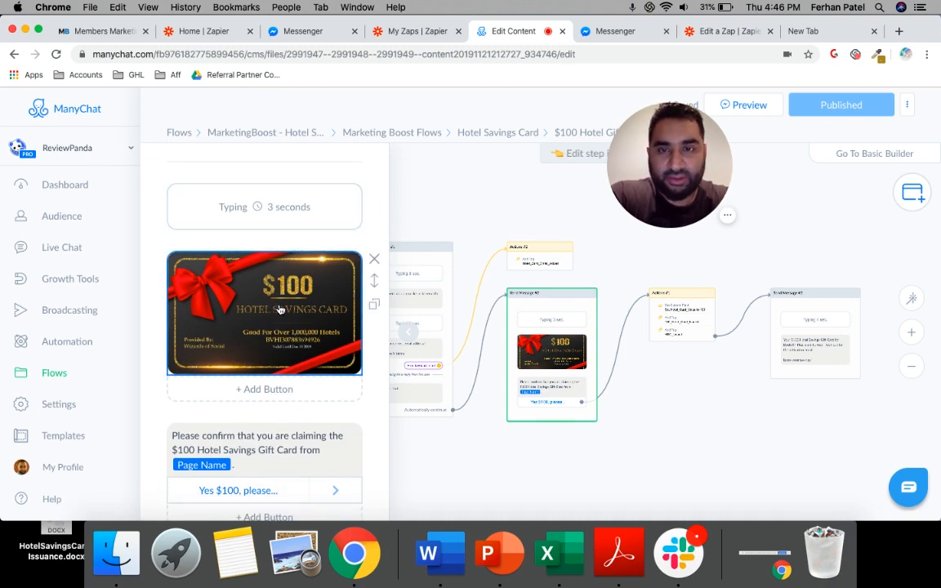
left_click(279, 309)
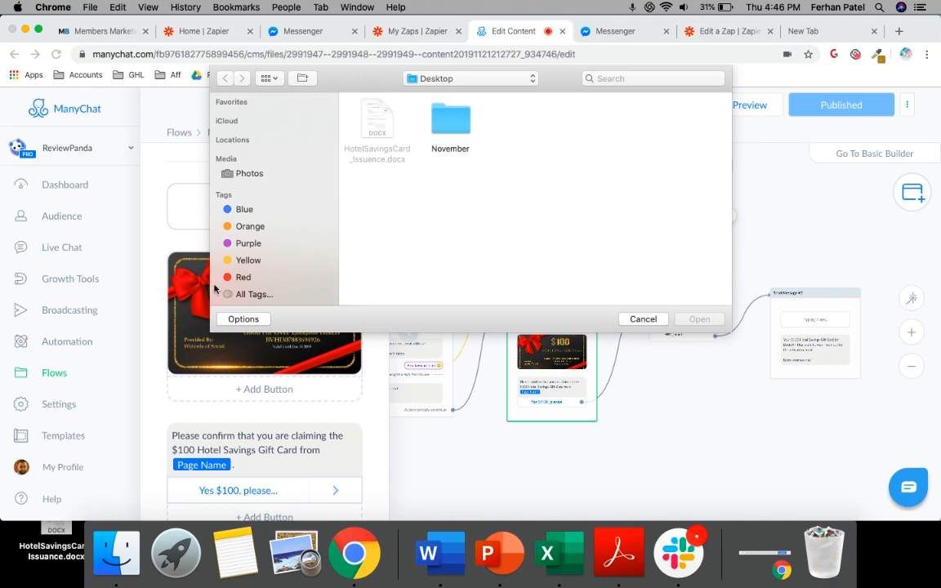
left_click(649, 320)
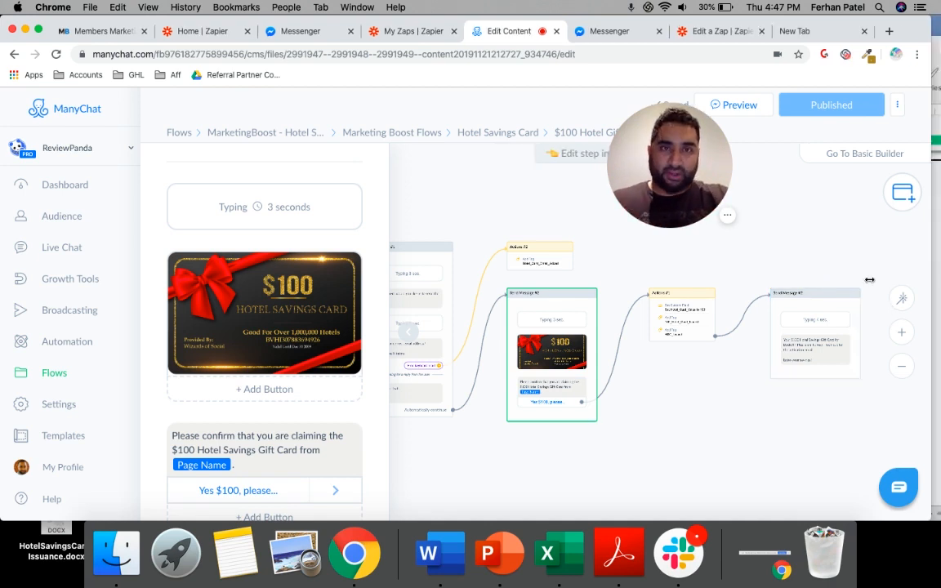
Narrow the browser window, review steps 5 and 6 in the HotelSavingsCard_Issuance document, and return to the ManyChat flow
left_click_drag(939, 268, 781, 231)
left_click(788, 232)
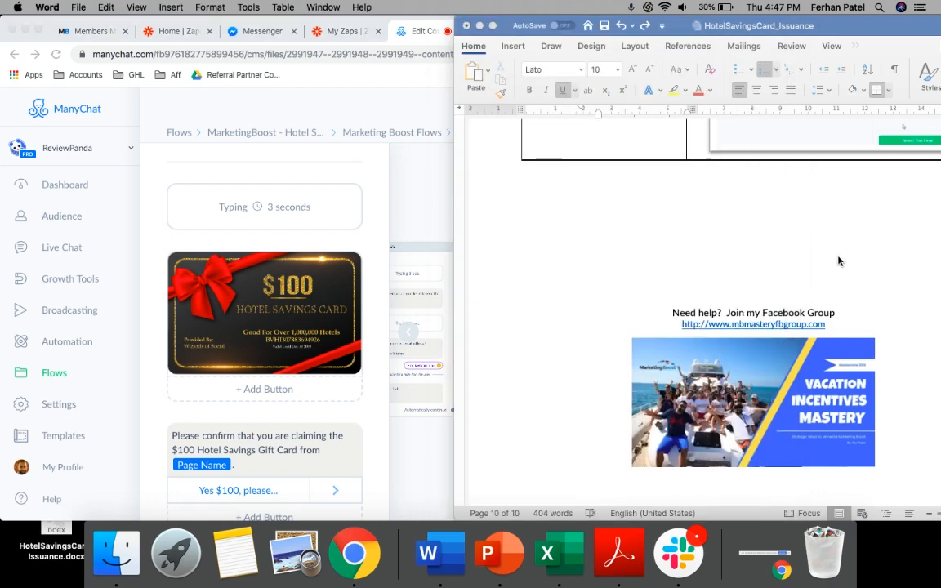
scroll(718, 237, "up", 5)
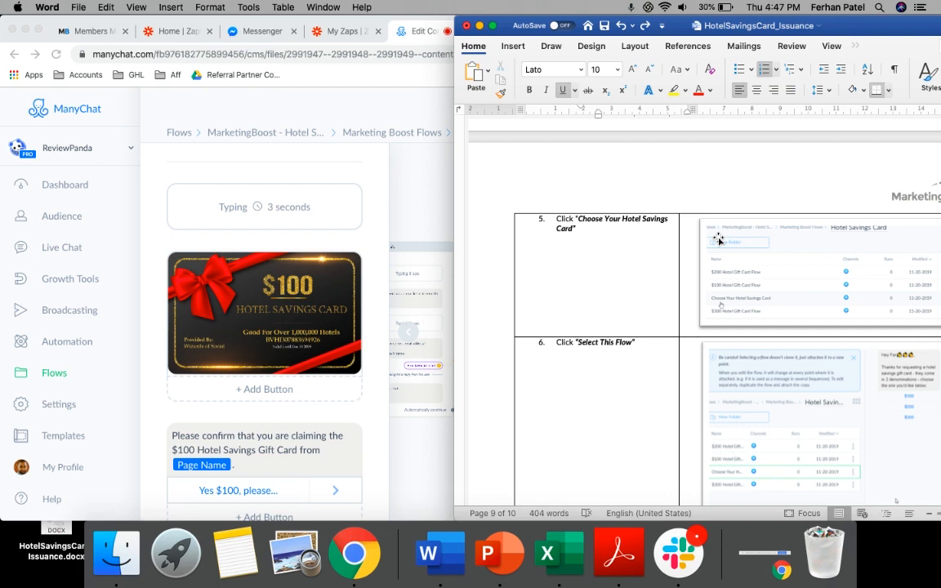
left_click(368, 215)
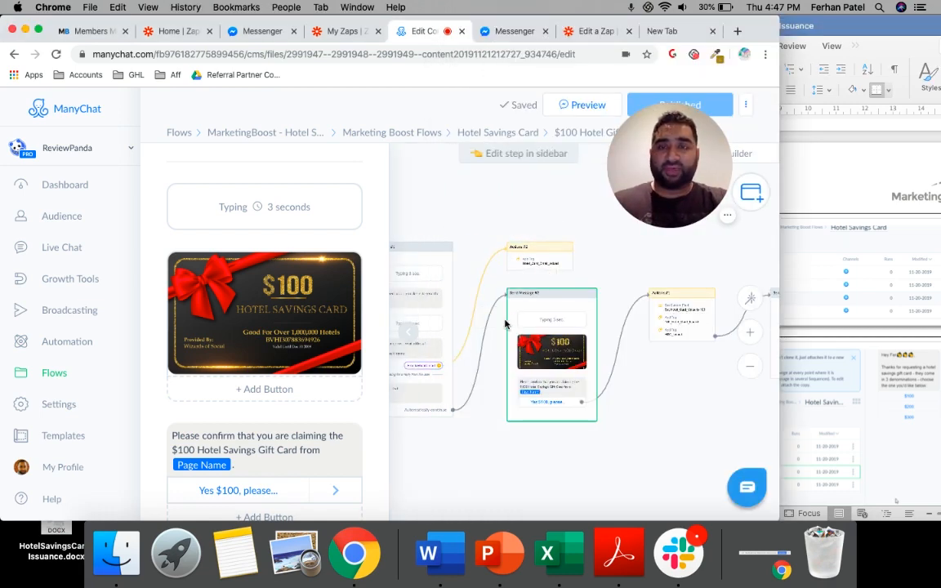
scroll(505, 324, "down", 2)
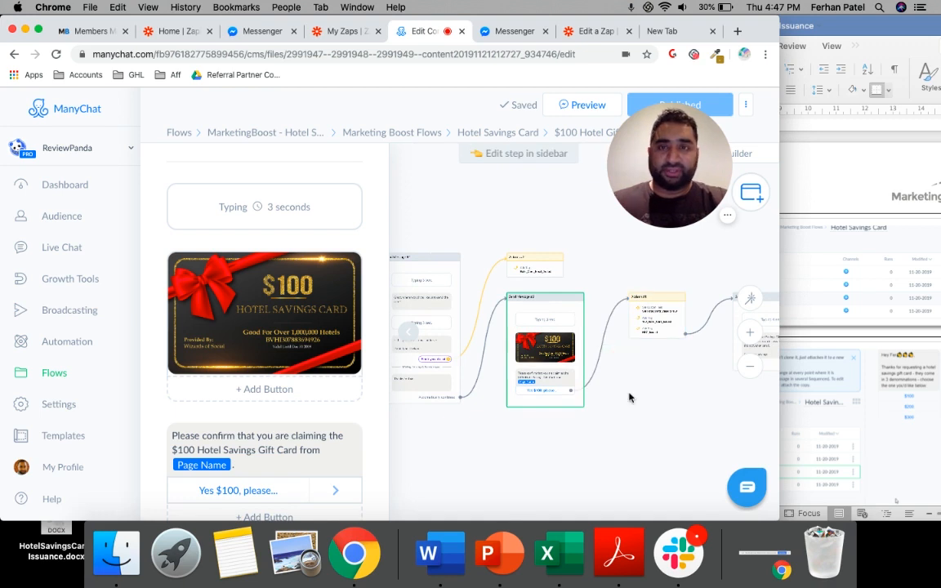